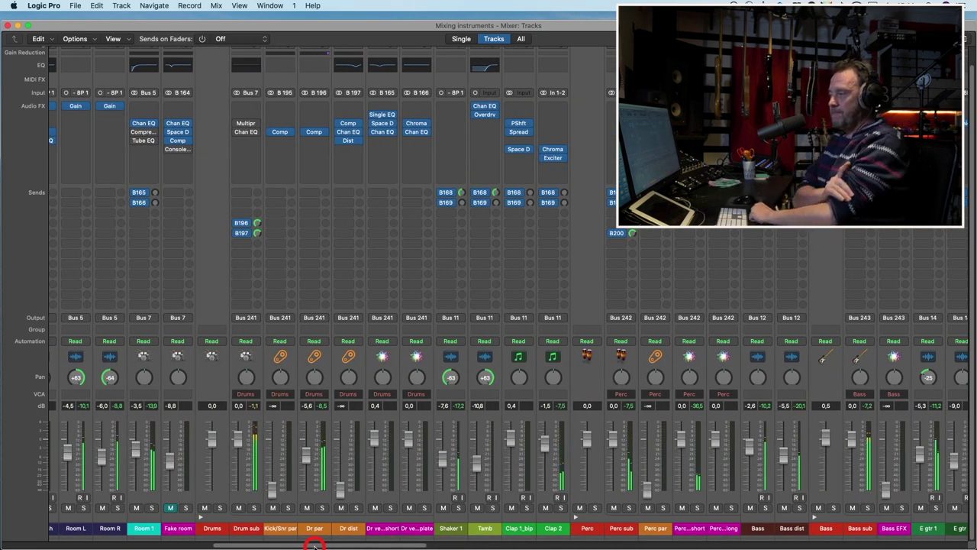
Step: Solo the Lead bus channel in the mixer and play back the lead vocal
left_click_drag(313, 545, 534, 541)
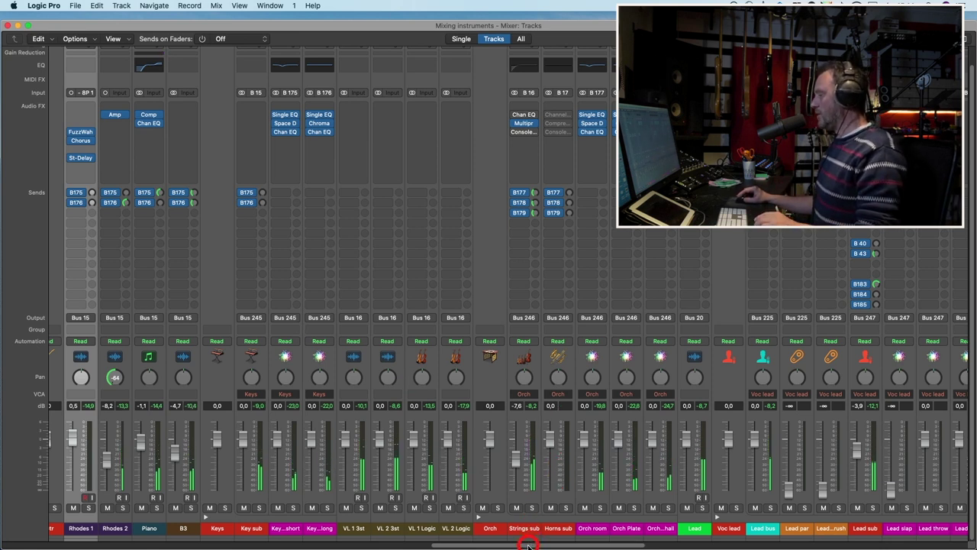
left_click_drag(529, 545, 588, 545)
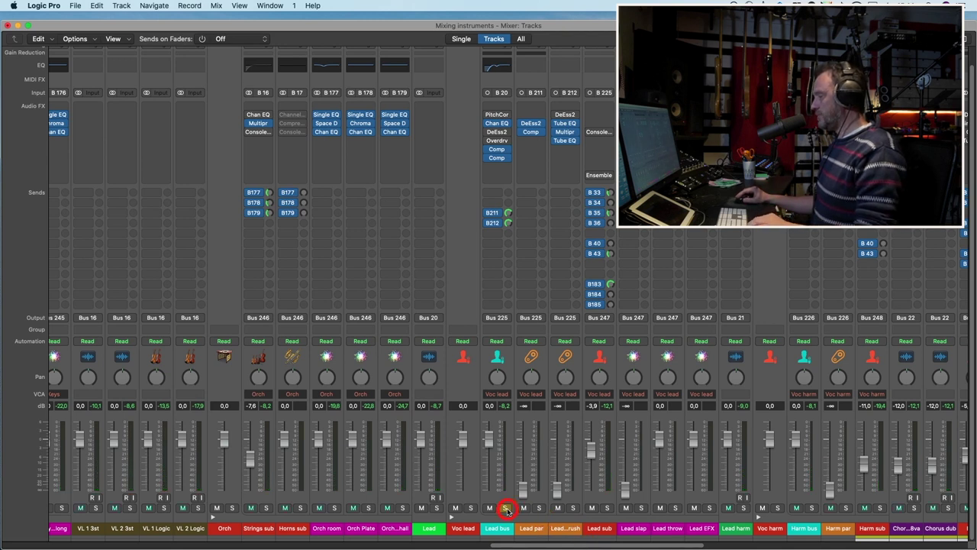
left_click(457, 514)
key("space")
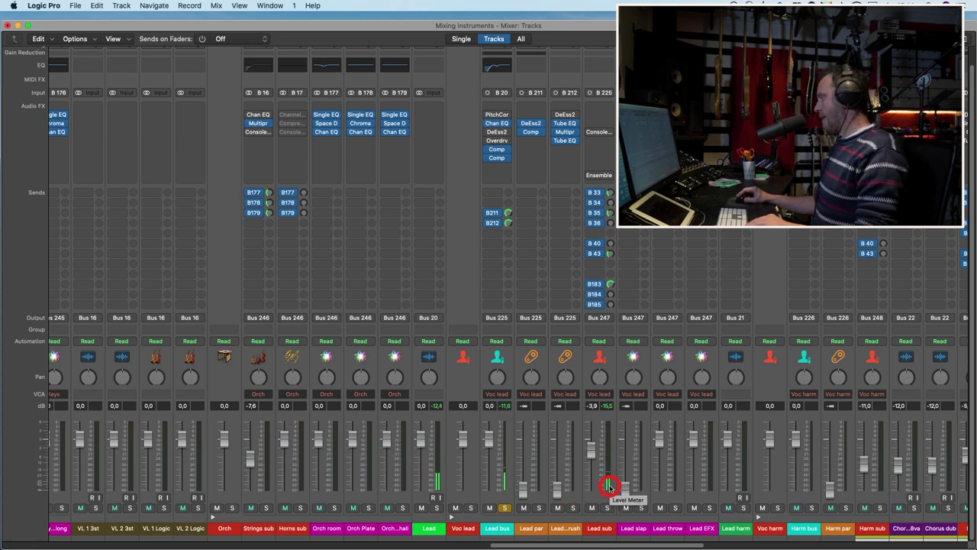
Step: Turn the B 33, B 35 and B 43 sends on the Lead sub channel all the way down
left_click(611, 194)
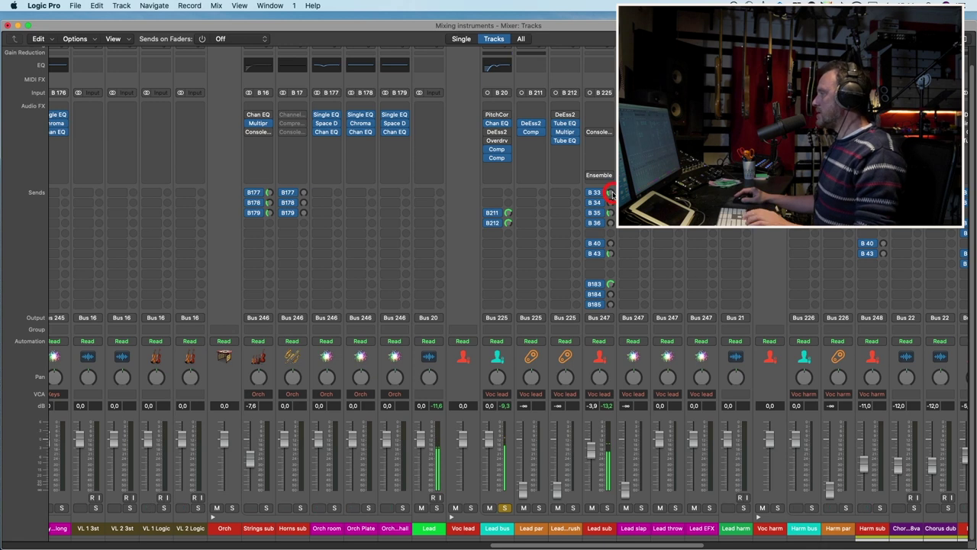
left_click_drag(611, 213, 608, 316)
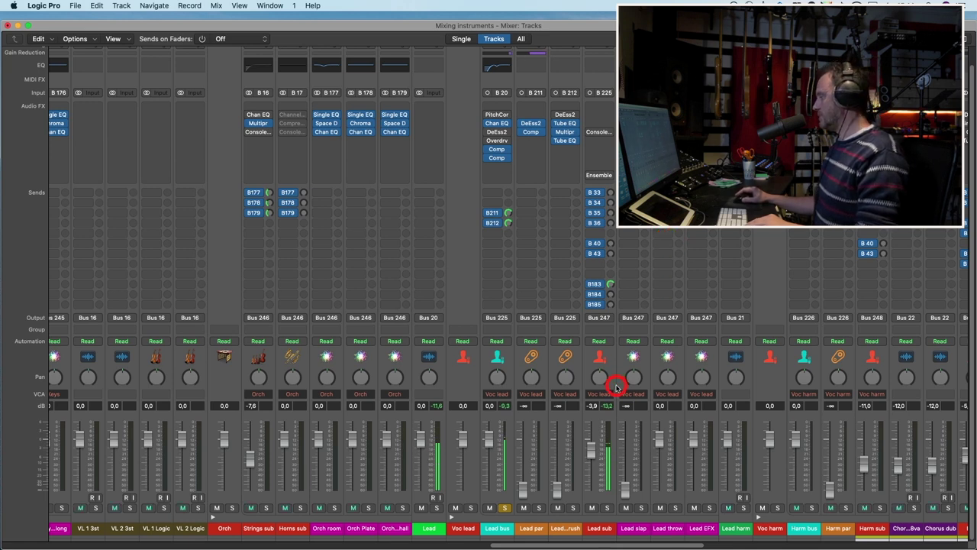
Step: Solo the Lead par channel in place of Lead bus and raise its fader to audition the parallel compression
left_click(506, 508)
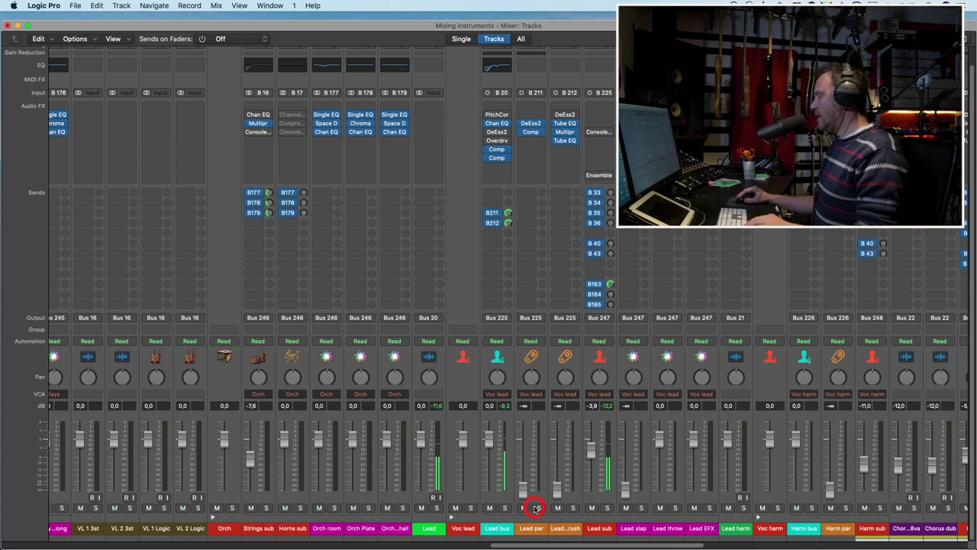
left_click(538, 508)
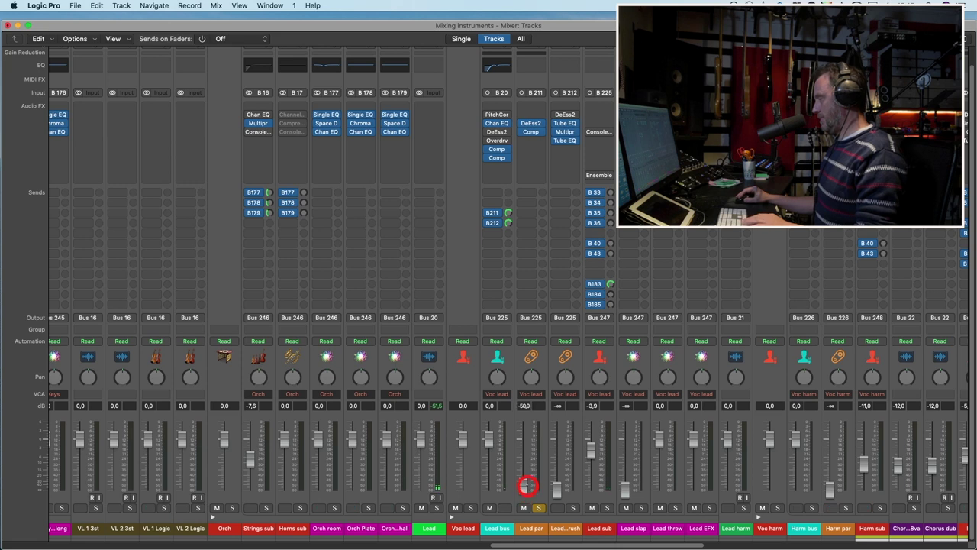
left_click_drag(526, 486, 528, 415)
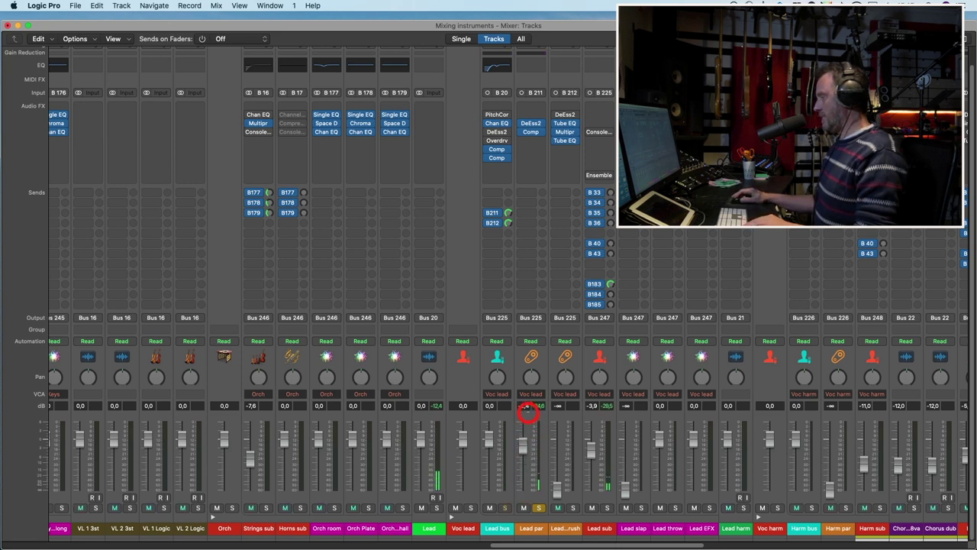
Step: Inspect the Compressor settings on the Lead par channel during playback, and close the plug-in
left_click(533, 131)
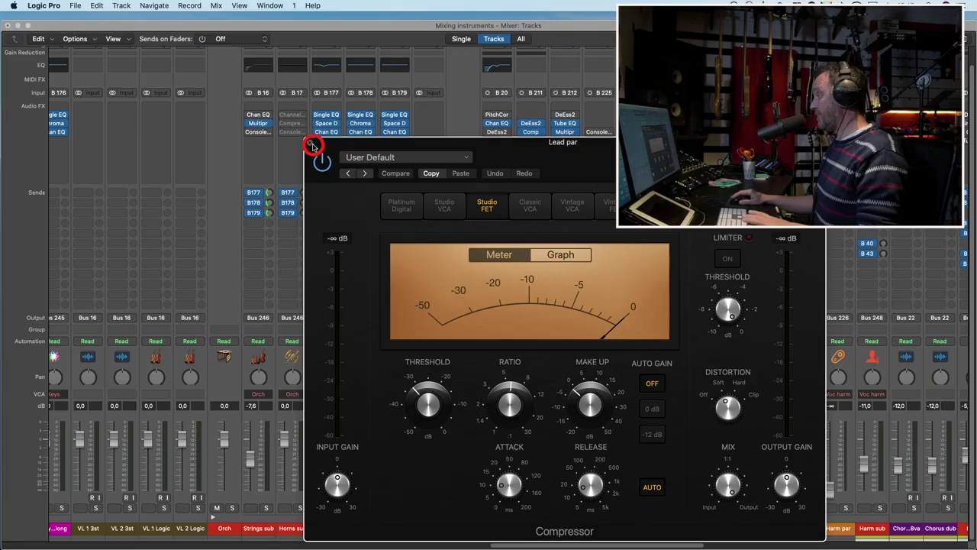
key("space")
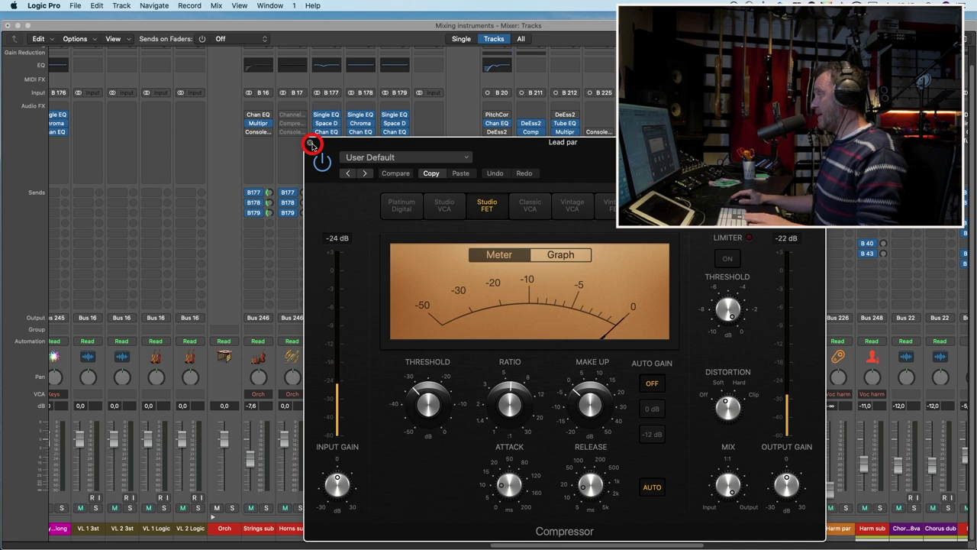
left_click(312, 145)
Step: Pull Lead par fully down, solo Lead sub, and blend Lead par back in at about -7.2 dB
left_click_drag(531, 464, 524, 489)
left_click(603, 508)
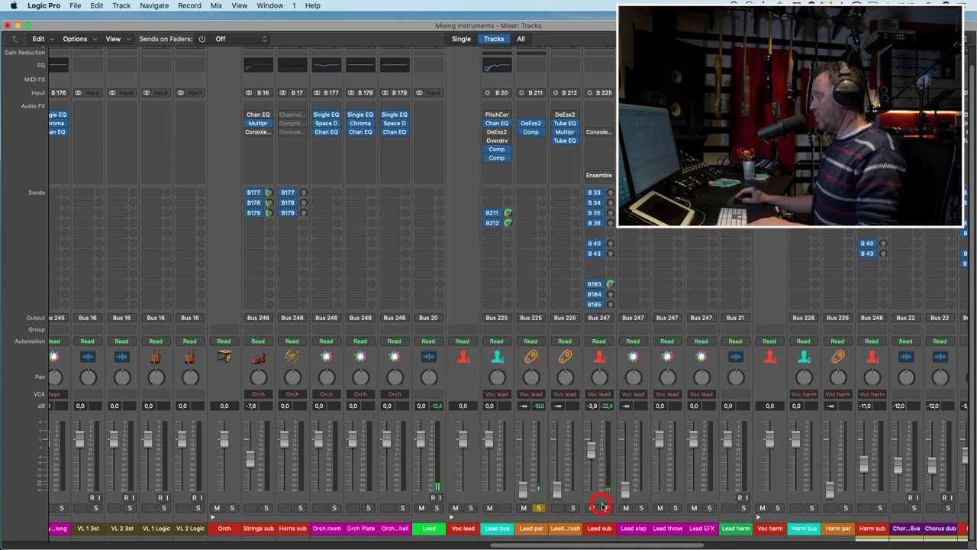
left_click(523, 492)
left_click_drag(528, 481, 523, 430)
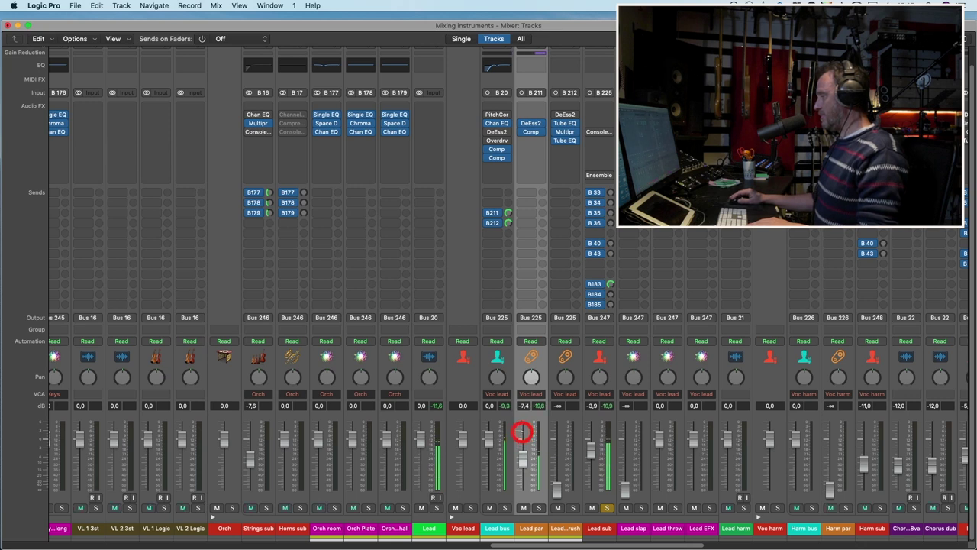
left_click(523, 507)
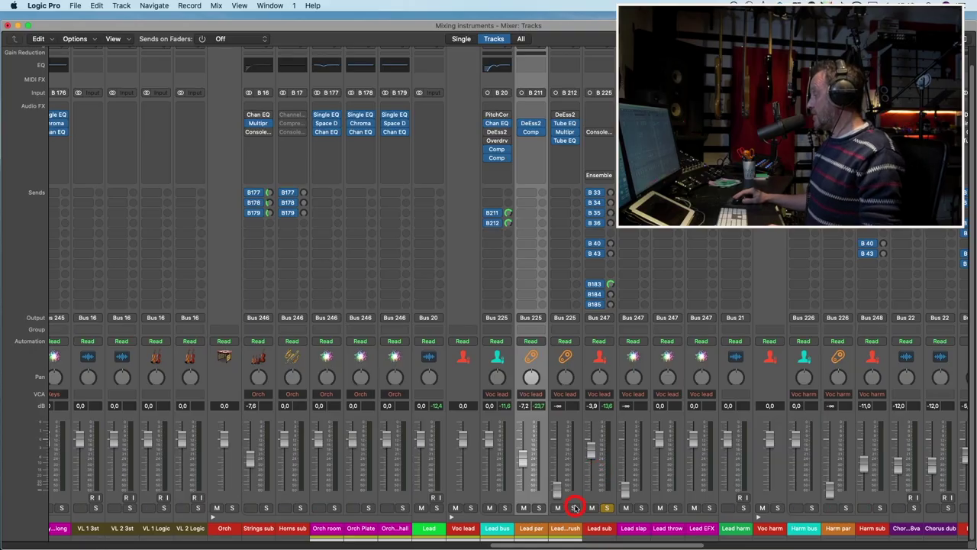
Step: Solo the Lead LA2 crush channel and raise its fader to about -3.0 dB
left_click(575, 507)
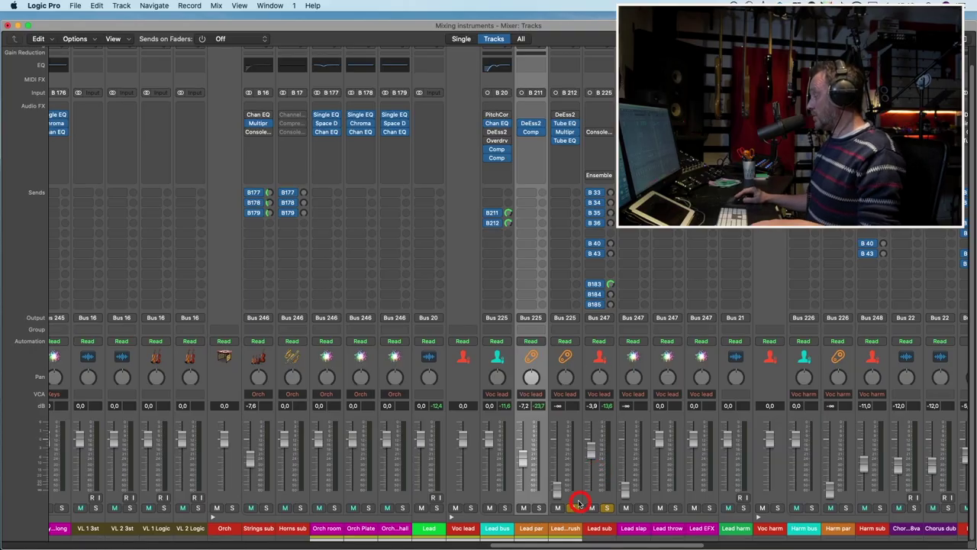
left_click_drag(560, 484, 556, 448)
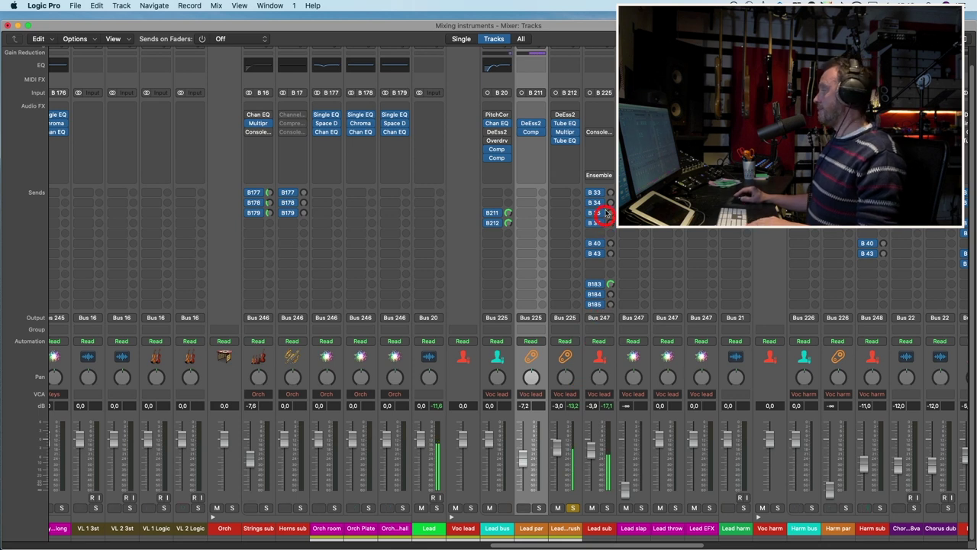
Step: In Lead LA2 crush's final Vintage Tube EQ, reduce the low boost to about 3 and set low and high attenuation to about 2
left_click(567, 143)
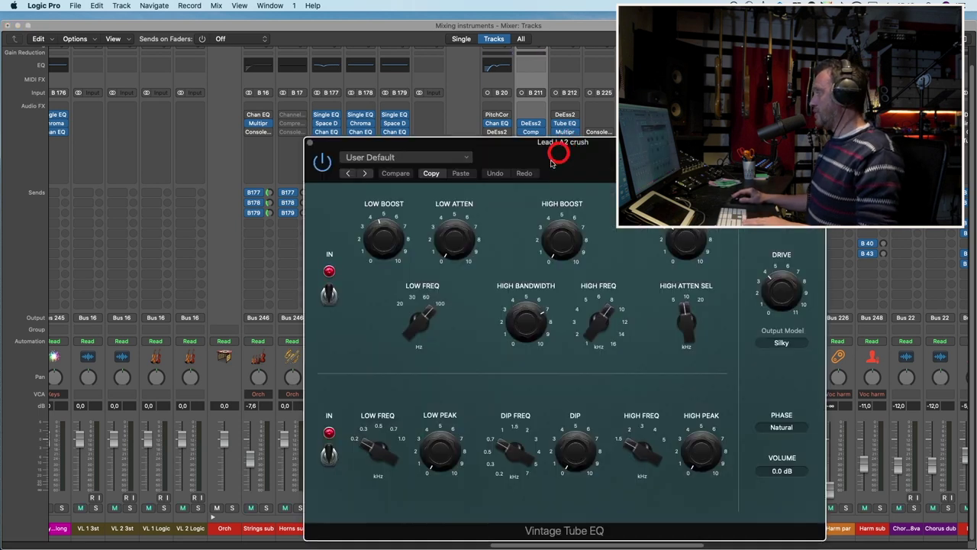
left_click_drag(455, 235, 455, 207)
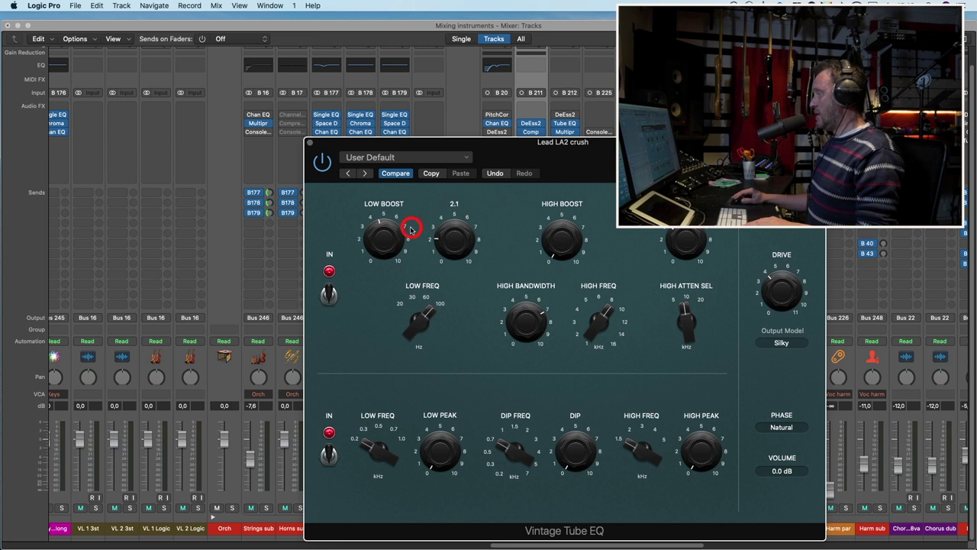
left_click_drag(388, 236, 384, 248)
left_click_drag(462, 246, 462, 250)
mouse_move(684, 243)
left_mouse_down()
mouse_move(681, 256)
mouse_move(683, 249)
left_mouse_up()
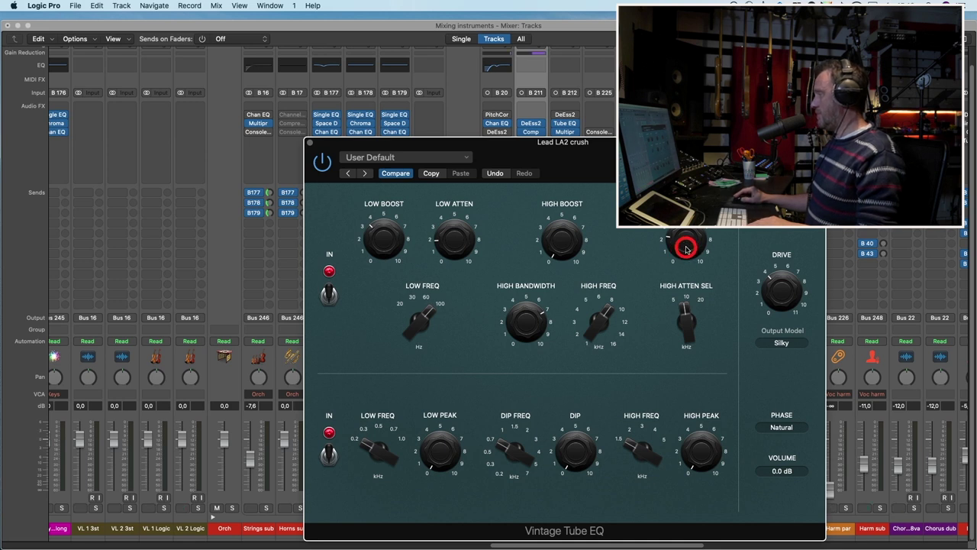
left_click(310, 143)
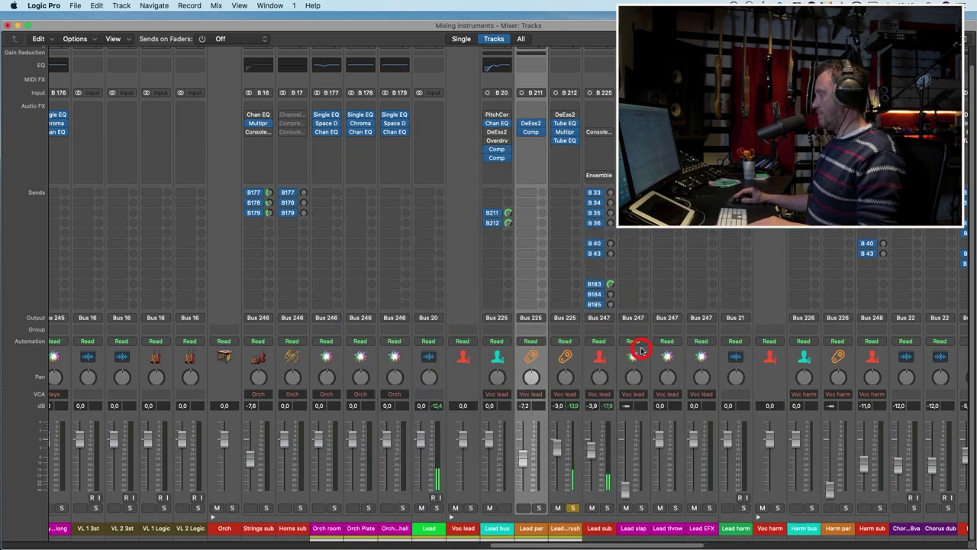
Step: Solo Lead sub and, from a fully lowered crush fader, balance Lead LA2 crush at about -8.2 dB and Lead par at -8.0 dB
left_click_drag(613, 398, 559, 537)
left_click(604, 507)
left_click(570, 507)
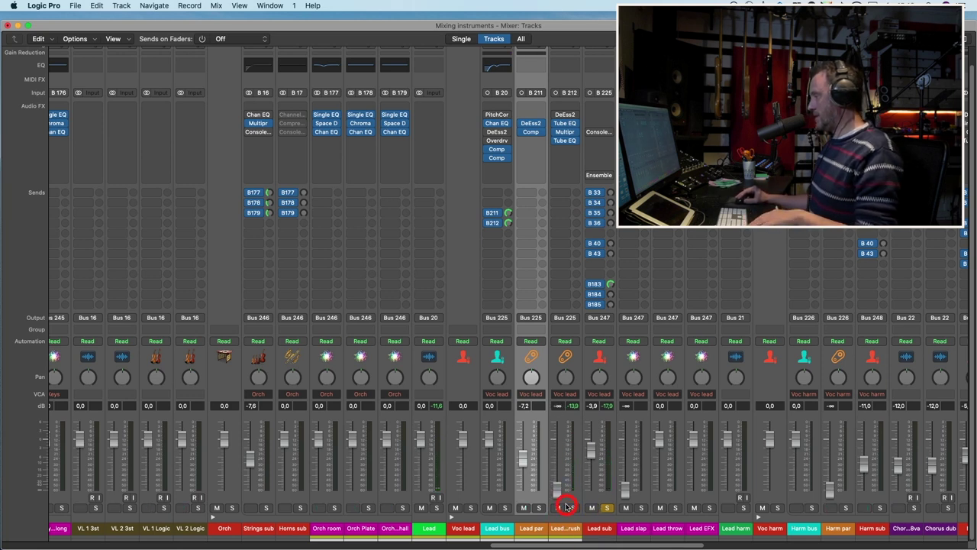
key("space")
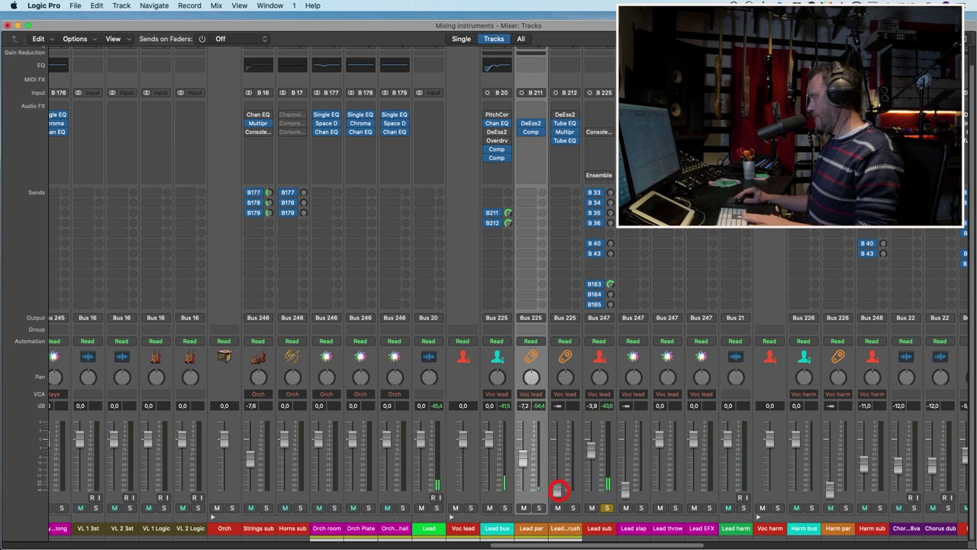
left_click_drag(558, 489, 556, 436)
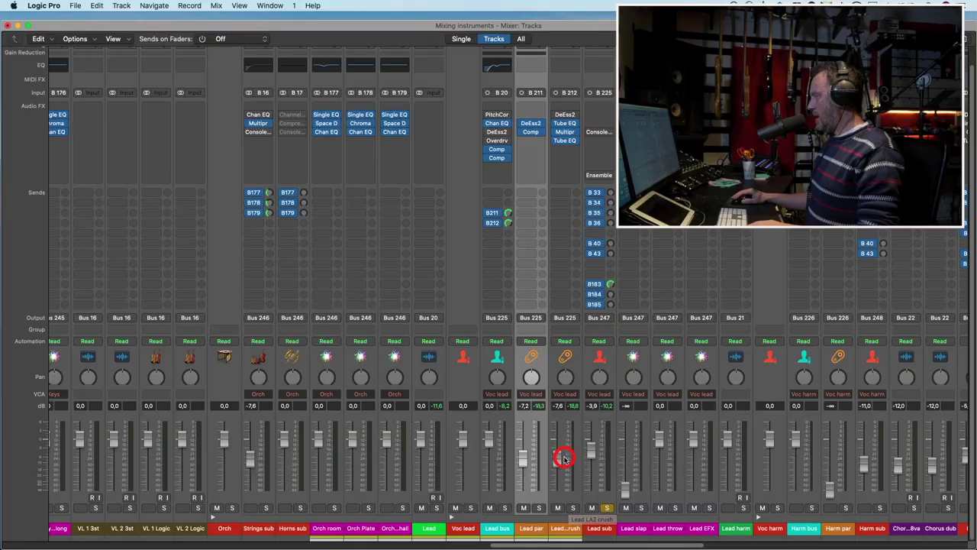
left_click_drag(564, 458, 539, 462)
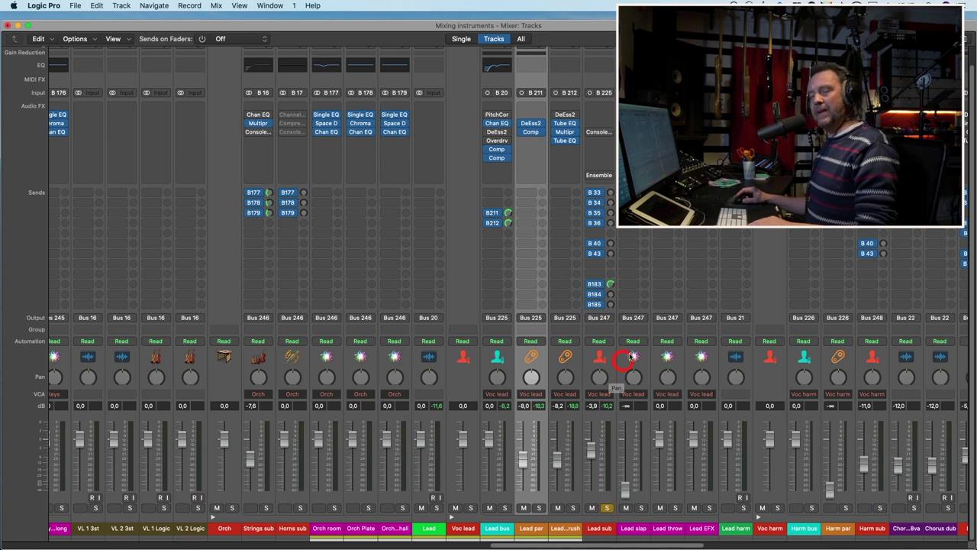
Step: Enable the Vintage Console EQ on the Lead sub channel and adjust its high gain
left_click(606, 136)
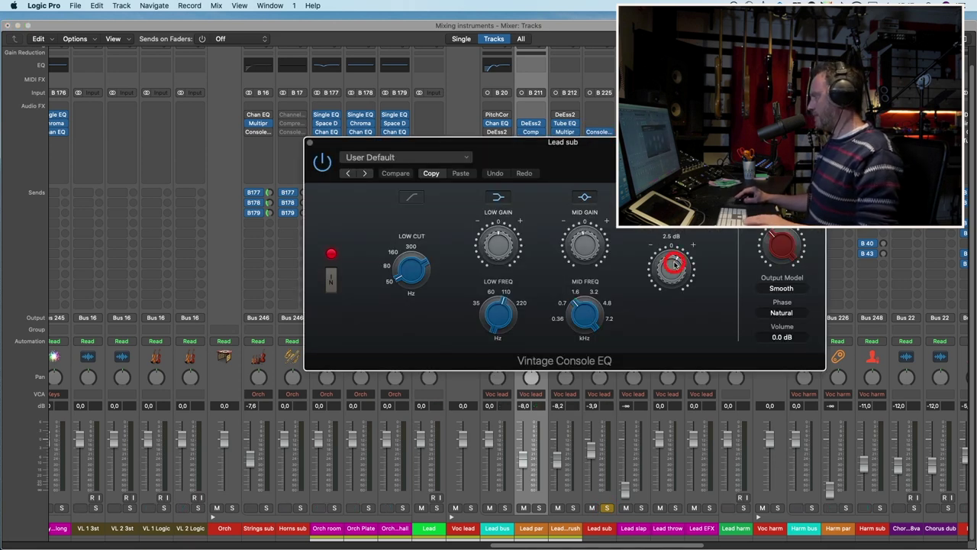
left_click(672, 271)
left_click_drag(673, 274, 674, 261)
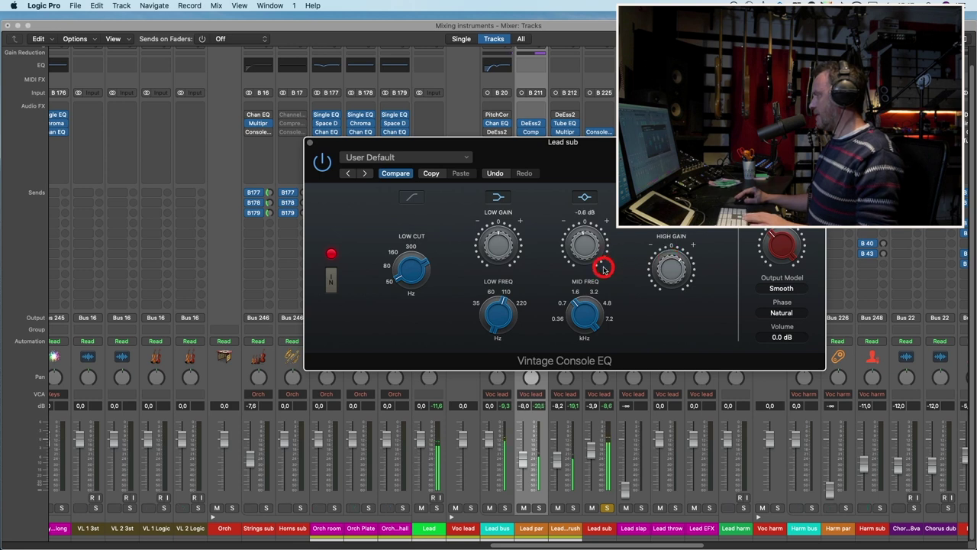
Step: Sweep the console EQ's mid band with a boost, then cut the mid gain with the frequency at about 1.33 kHz
left_click(587, 302)
left_click_drag(588, 255, 585, 211)
left_click(575, 294)
left_click_drag(575, 294, 578, 301)
left_click(582, 244)
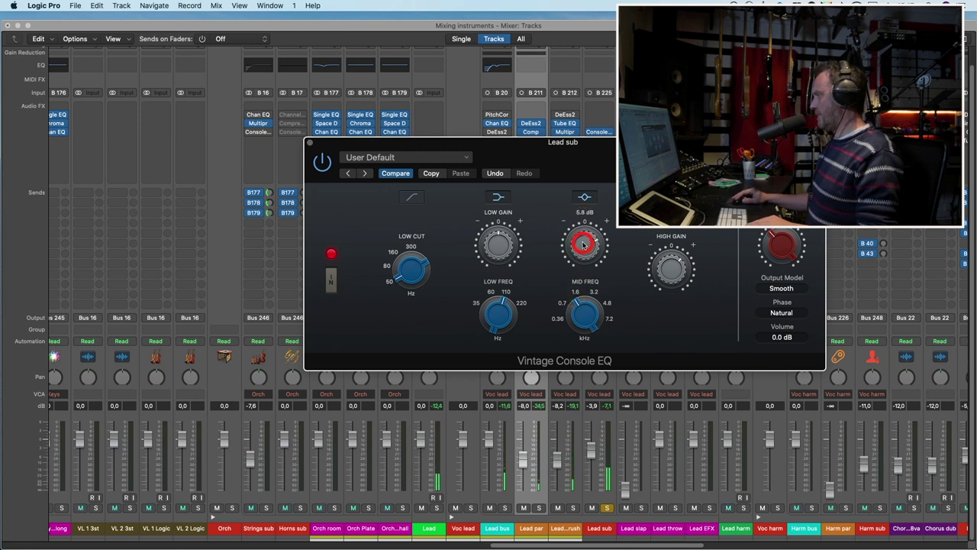
left_click_drag(582, 244, 582, 279)
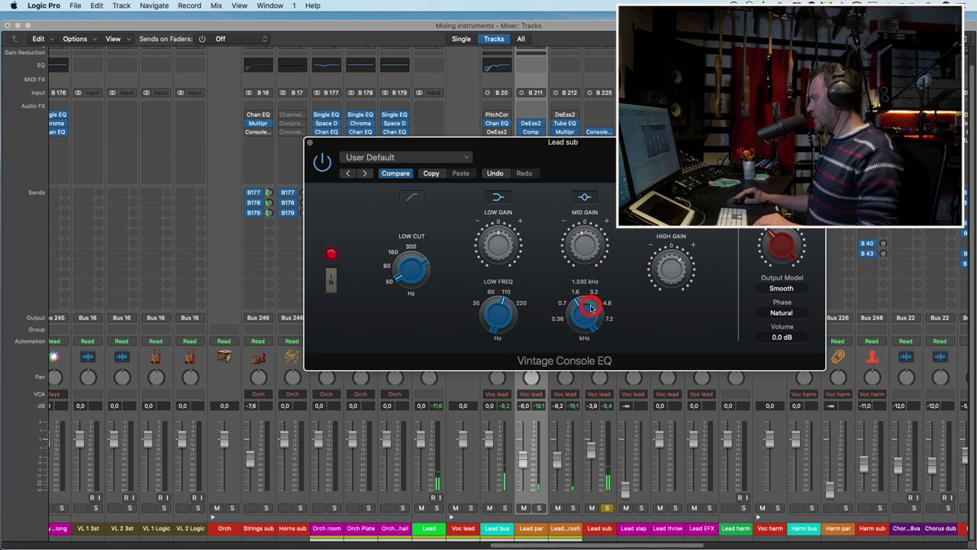
left_click(311, 144)
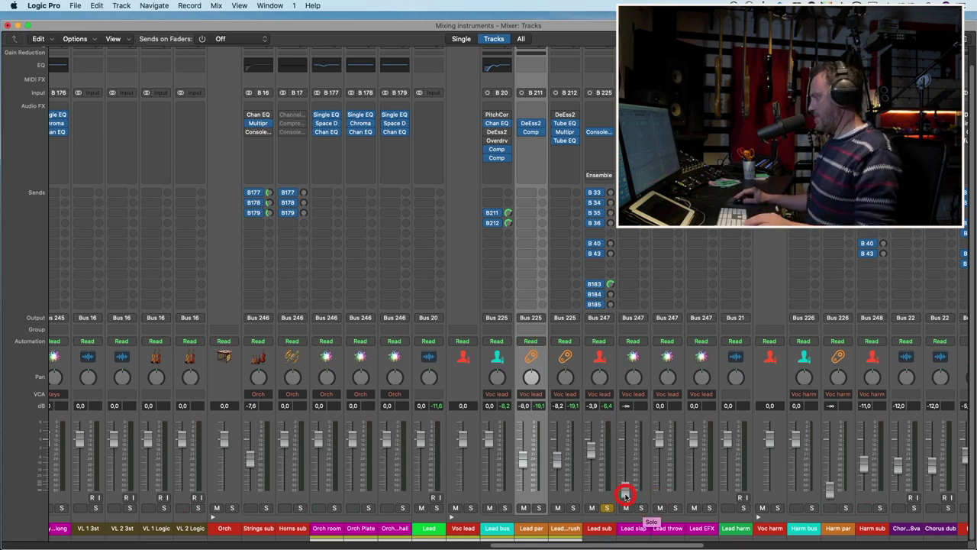
Step: Set the Tape Delay on Lead slap to a 100 ms delay time and blend the channel in at about -14.4 dB
left_click_drag(624, 494, 626, 432)
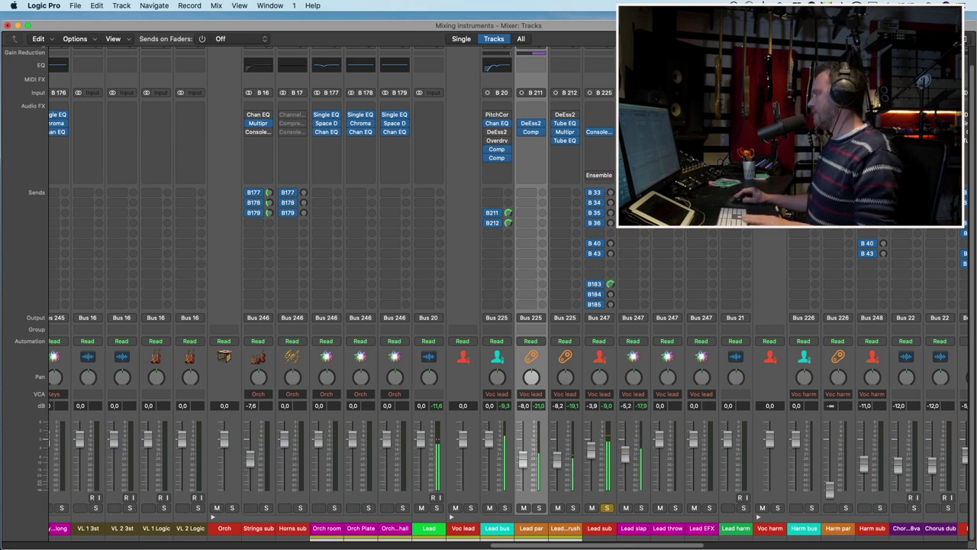
left_click(633, 114)
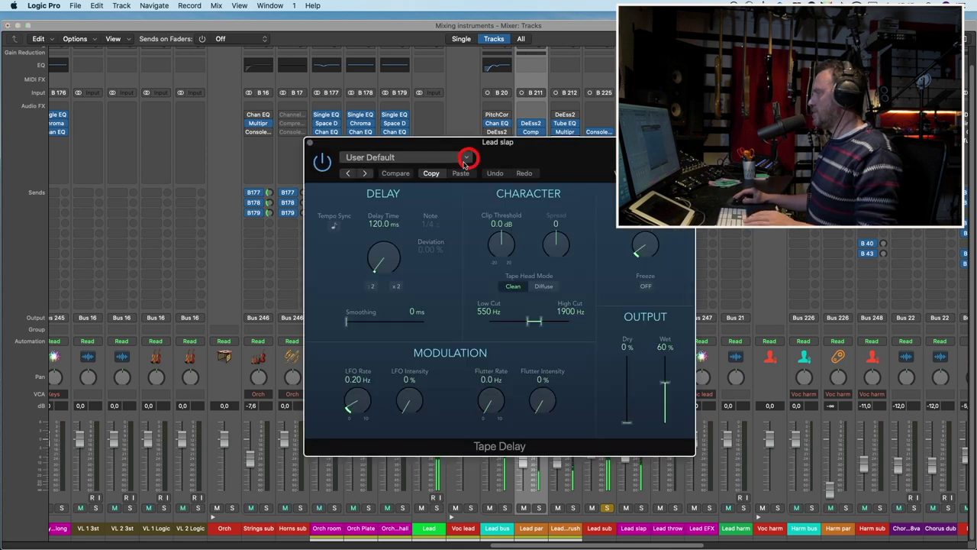
double_click(382, 226)
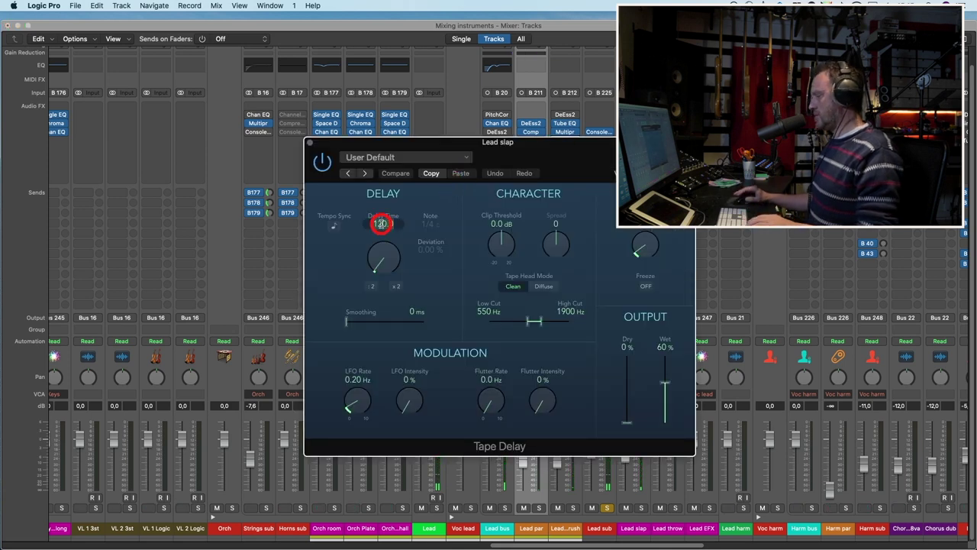
type("100")
key("Return")
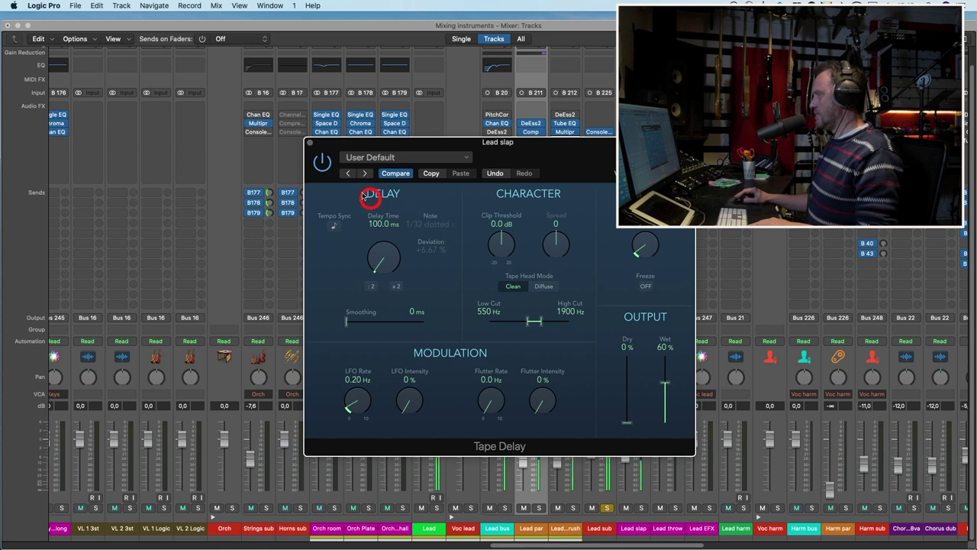
left_click(310, 144)
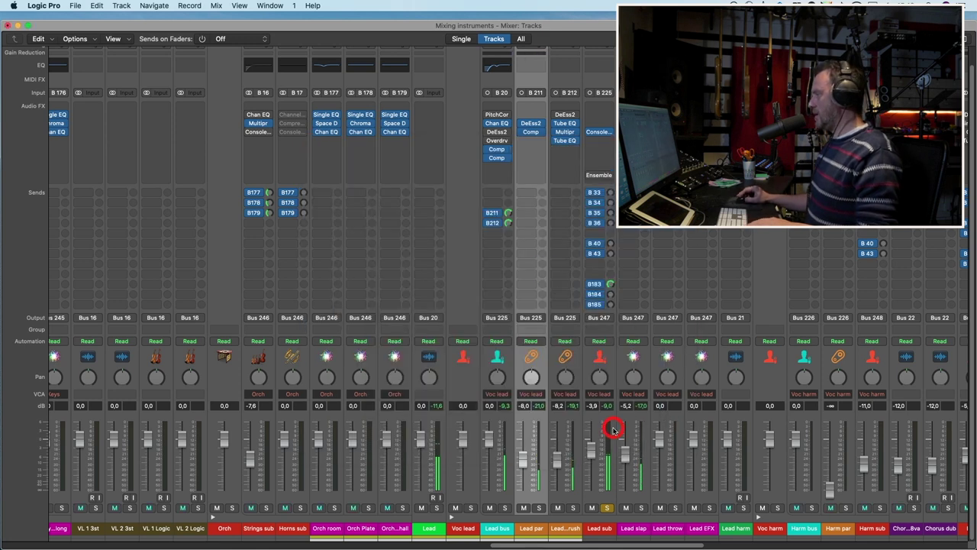
left_click_drag(625, 433, 625, 473)
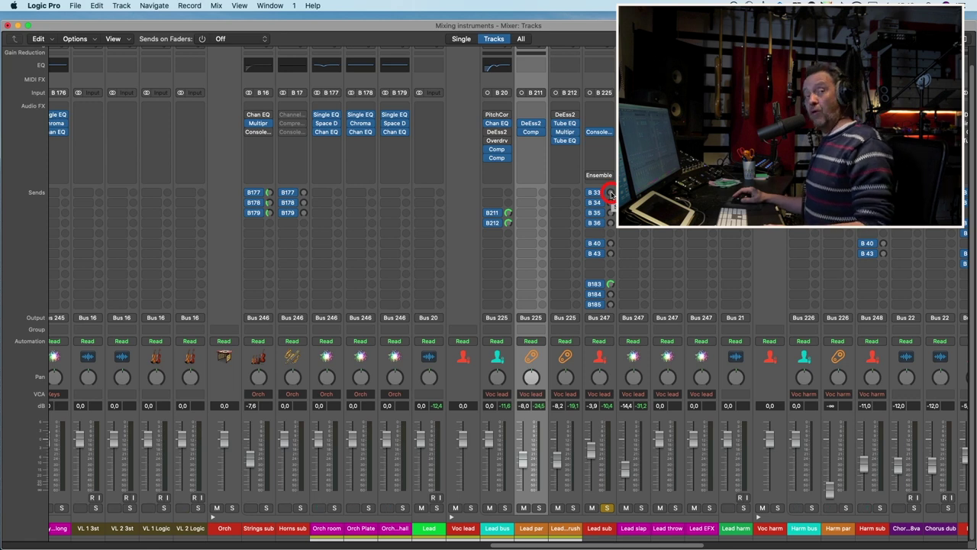
Step: Turn up the B 33 send on the Lead sub channel
left_click_drag(610, 194, 603, 150)
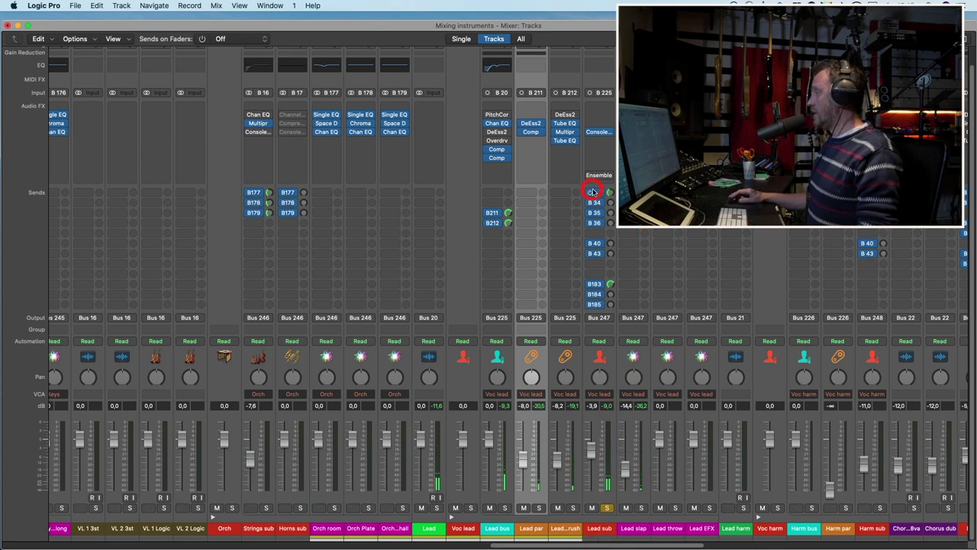
Step: Enable a 12 dB/oct low cut in the Office channel's Channel EQ and tune its cutoff to just under 258 Hz
scroll(596, 194, "right", 7)
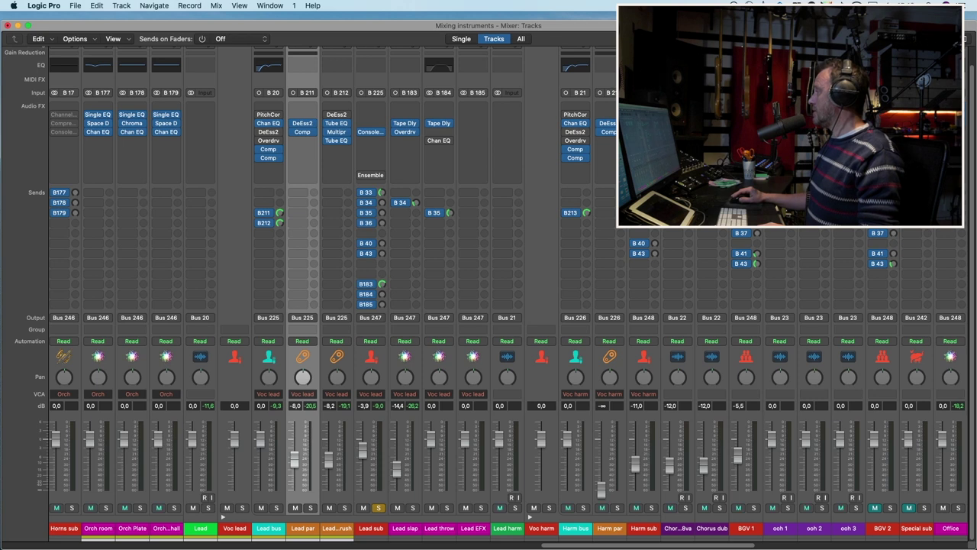
double_click(950, 65)
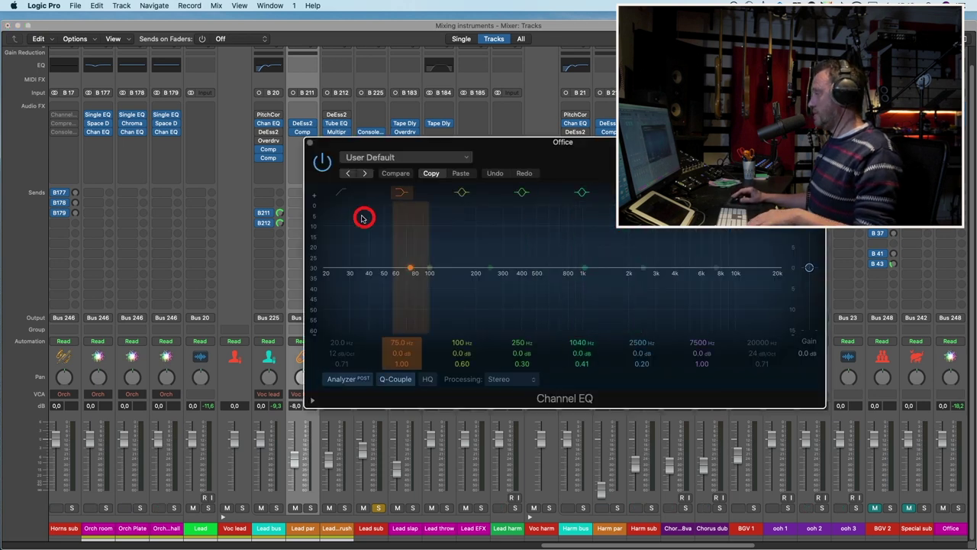
key("space")
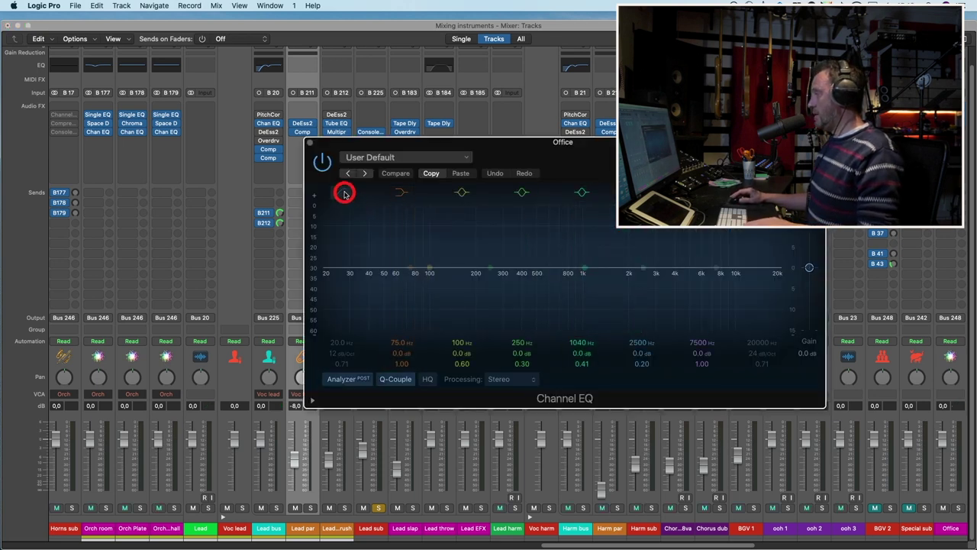
left_click(343, 193)
left_click_drag(345, 242, 513, 265)
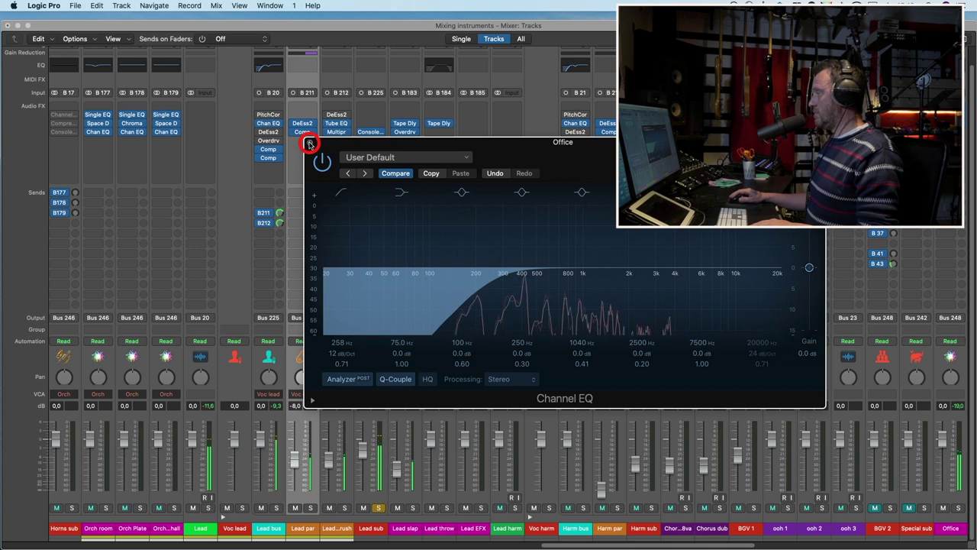
left_click(491, 287)
left_click_drag(491, 286, 483, 285)
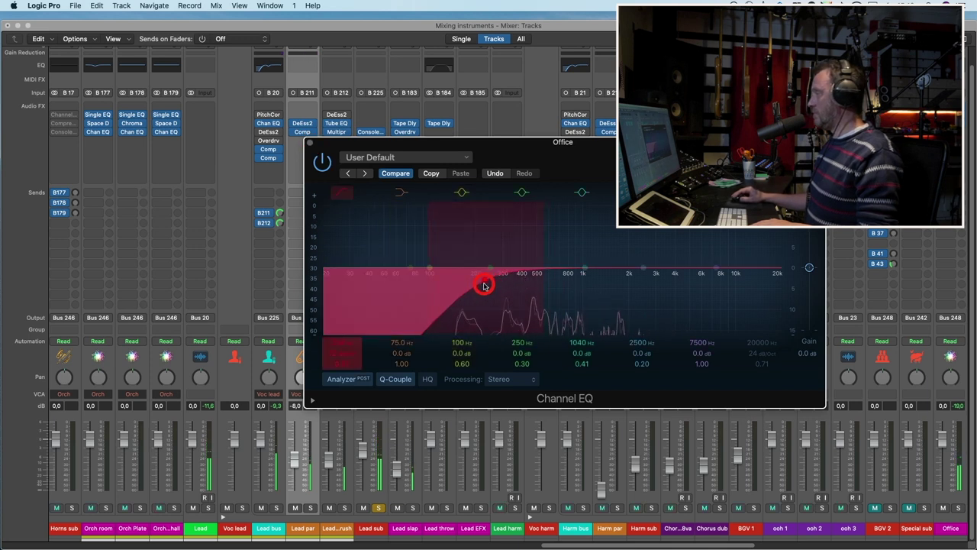
left_click(309, 145)
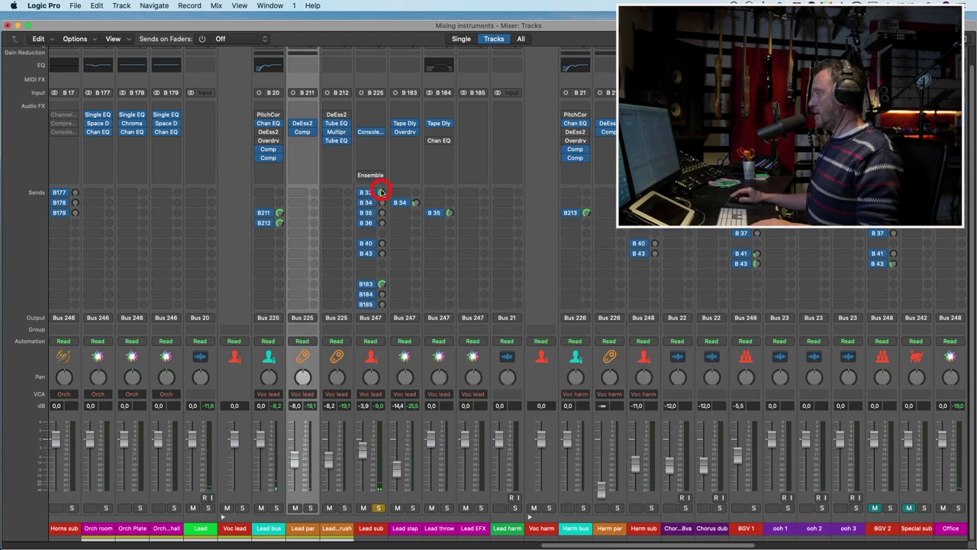
Step: Compare the lead vocal with and without the B 33 send on Lead sub by bypassing and re-enabling the send
left_click(408, 204)
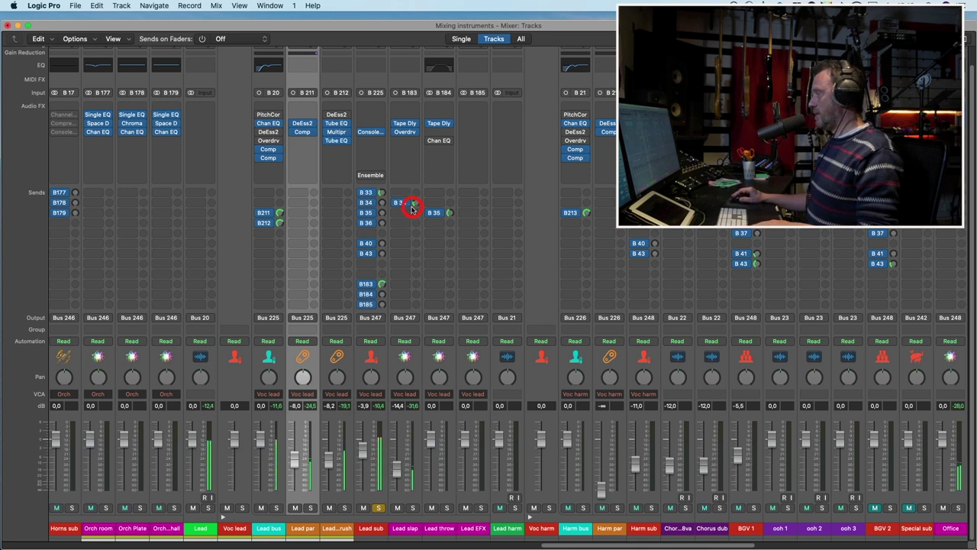
left_click(397, 204)
left_click(361, 193)
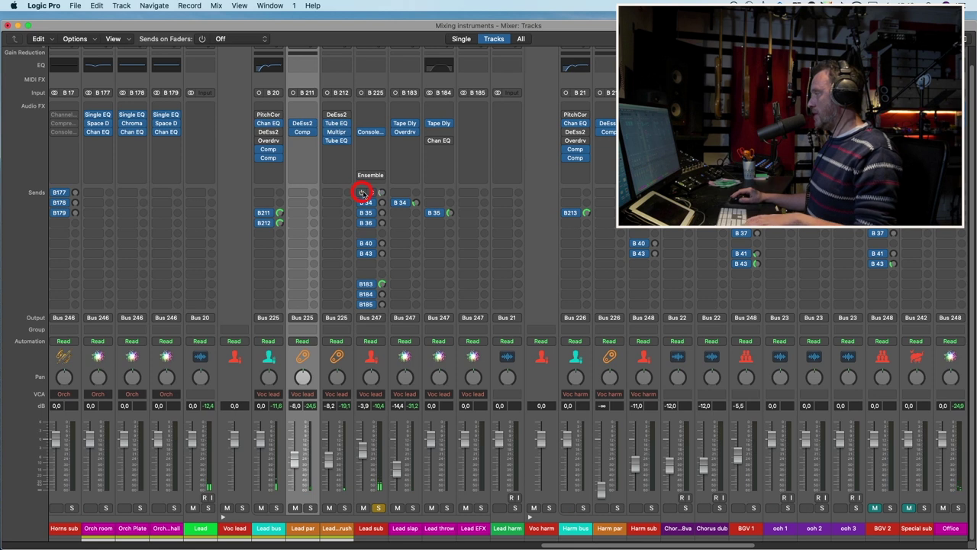
left_click(411, 203)
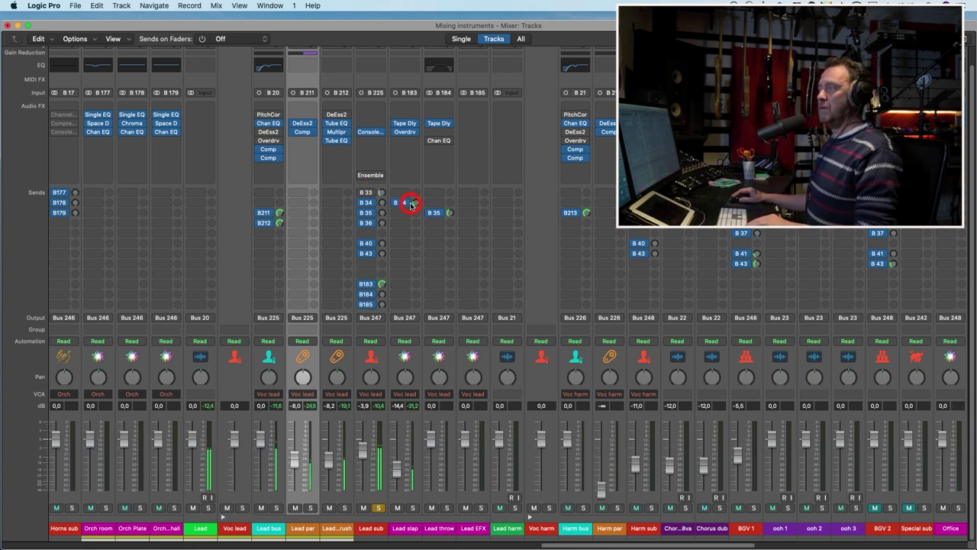
left_click(362, 192)
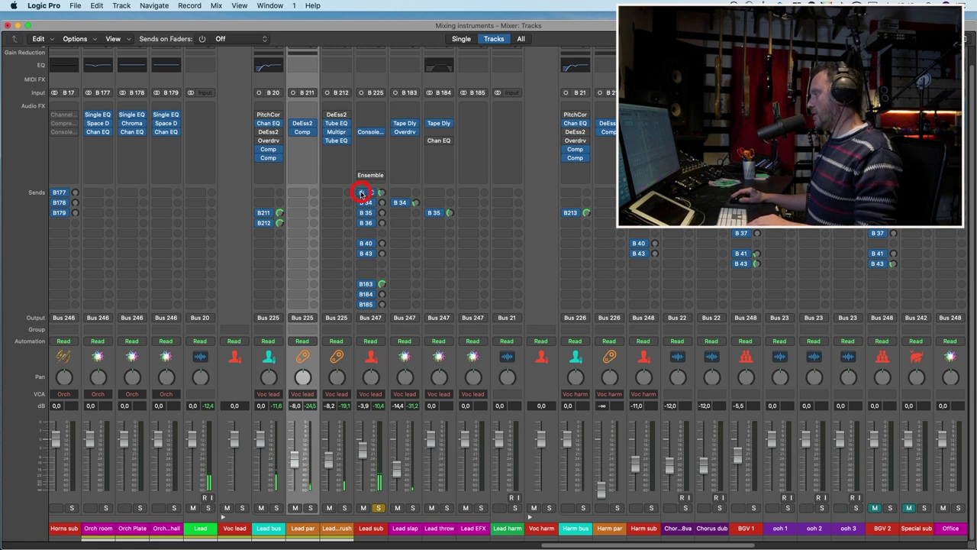
left_click(458, 194)
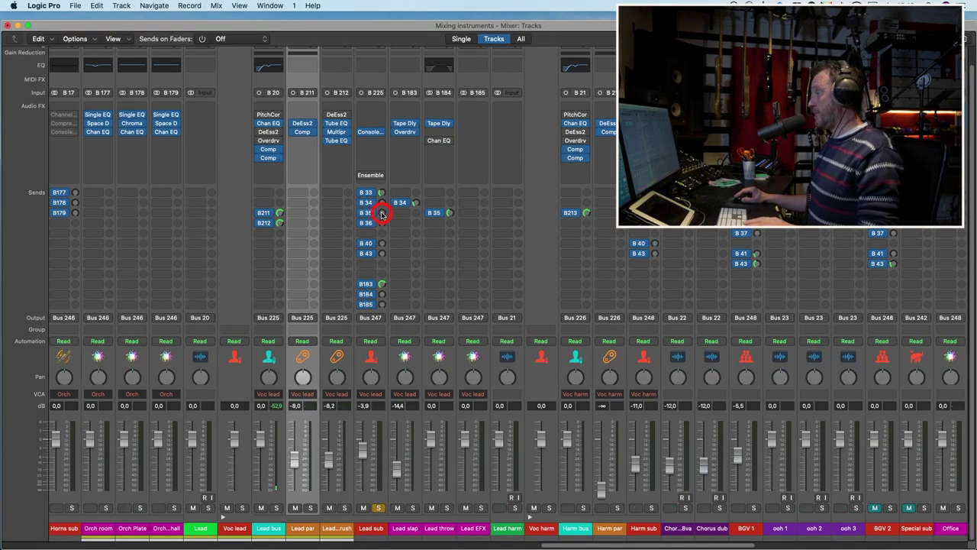
Step: Raise the B 35 send on Lead sub and bypass it to audition the B 36 send at a raised level
left_click_drag(381, 213, 380, 165)
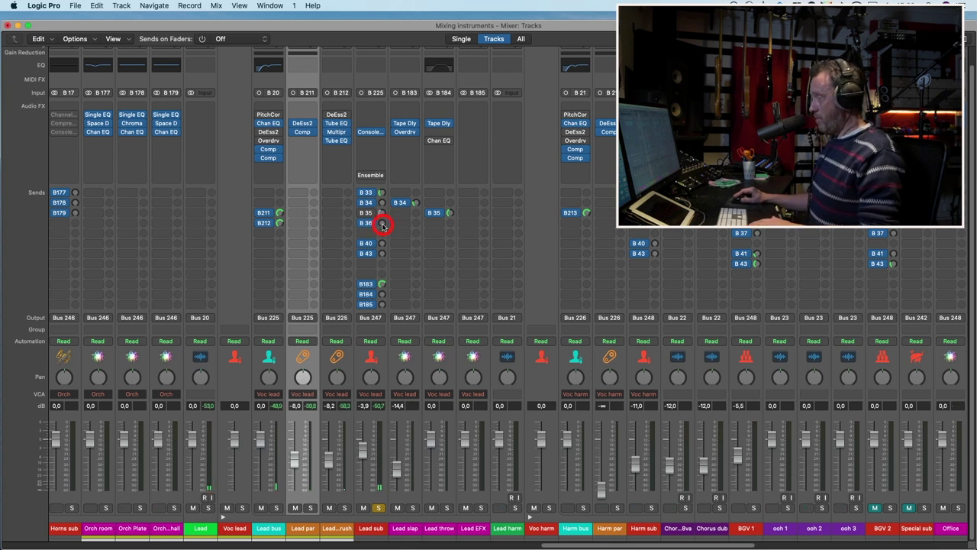
left_click_drag(381, 219, 374, 171)
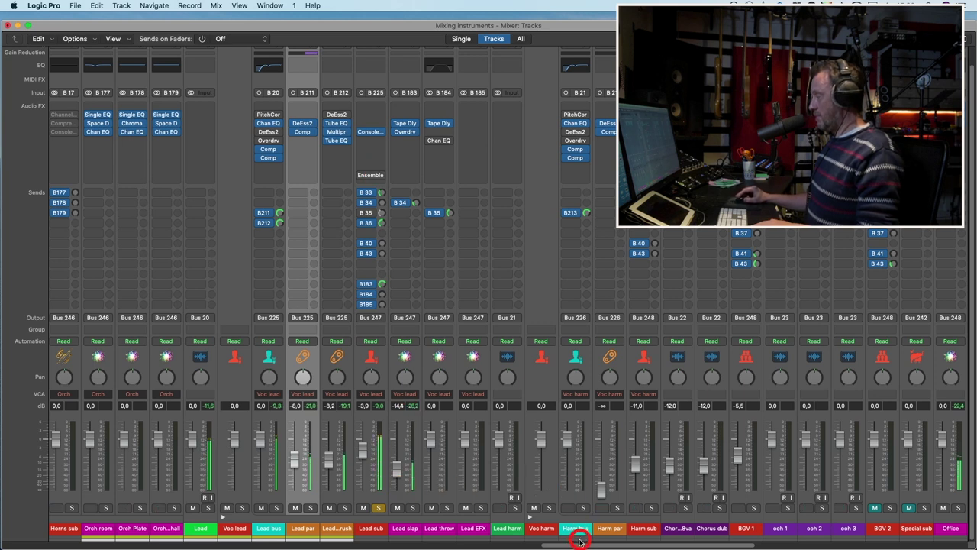
Step: In the Long plate channel's ChromaVerb, set the predelay to 60 ms and the low damping band to 240 Hz with a 0.64 ratio
left_click_drag(579, 543, 637, 544)
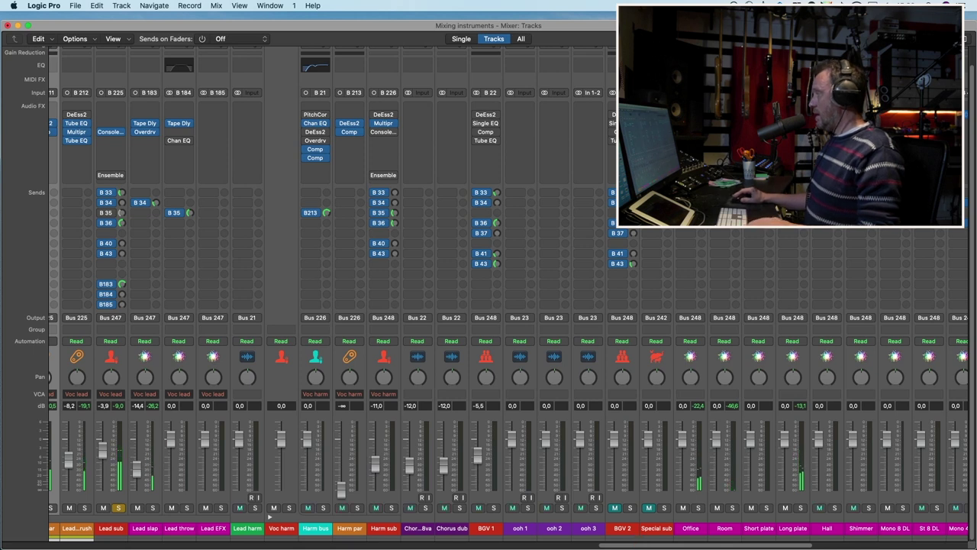
left_click(792, 115)
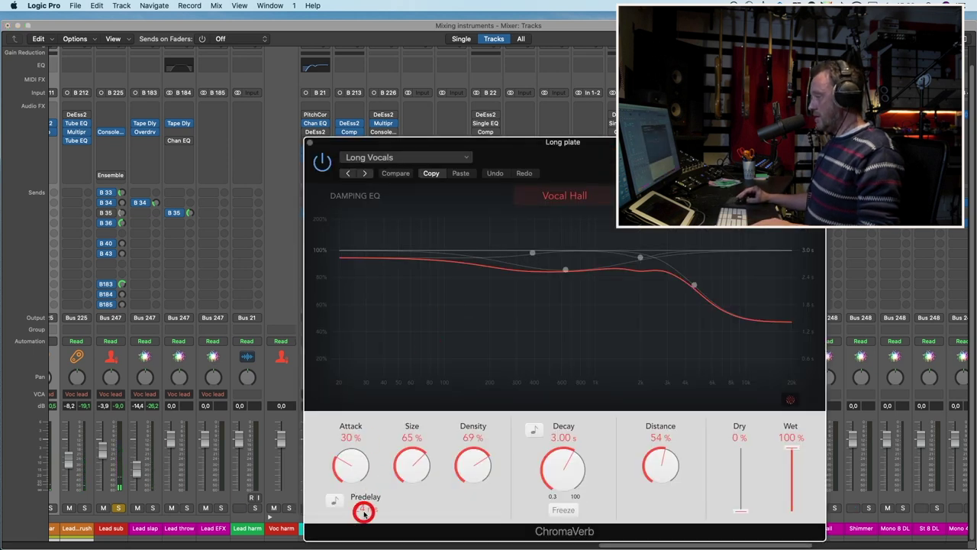
left_click_drag(361, 515, 363, 509)
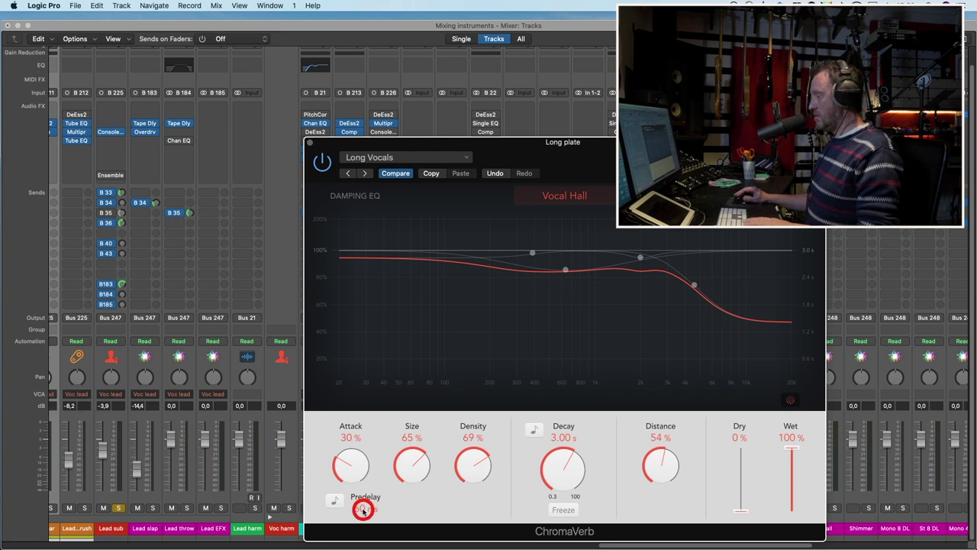
key("space")
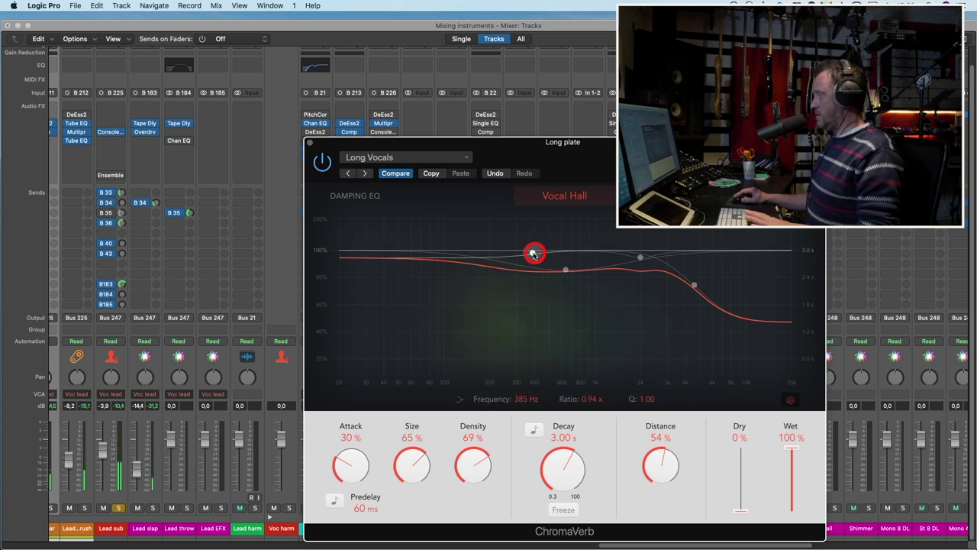
left_click_drag(531, 252, 524, 286)
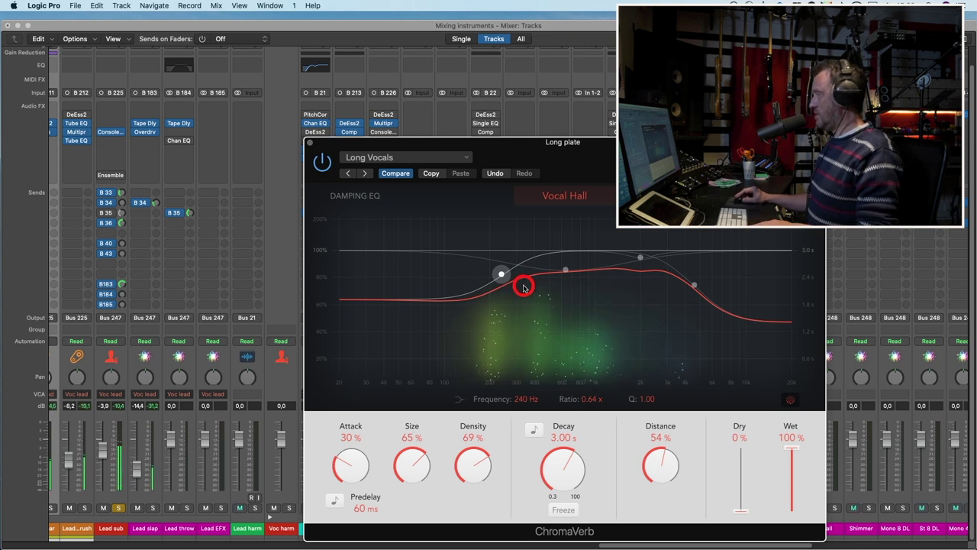
left_click(311, 144)
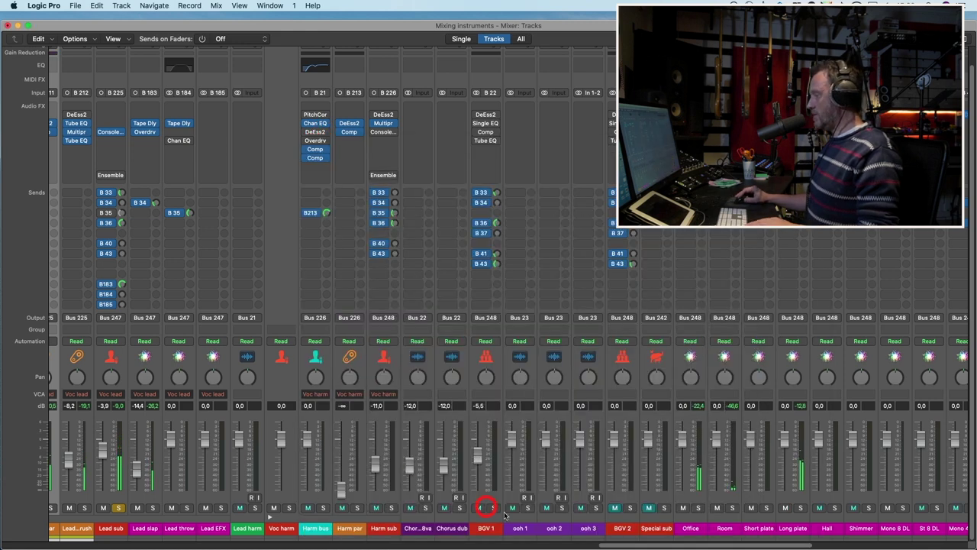
Step: Rebalance the reverb sends on Lead sub, with B 35 re-enabled and B 36 at about -26.7 dB
left_click(661, 541)
left_click_drag(657, 545, 600, 542)
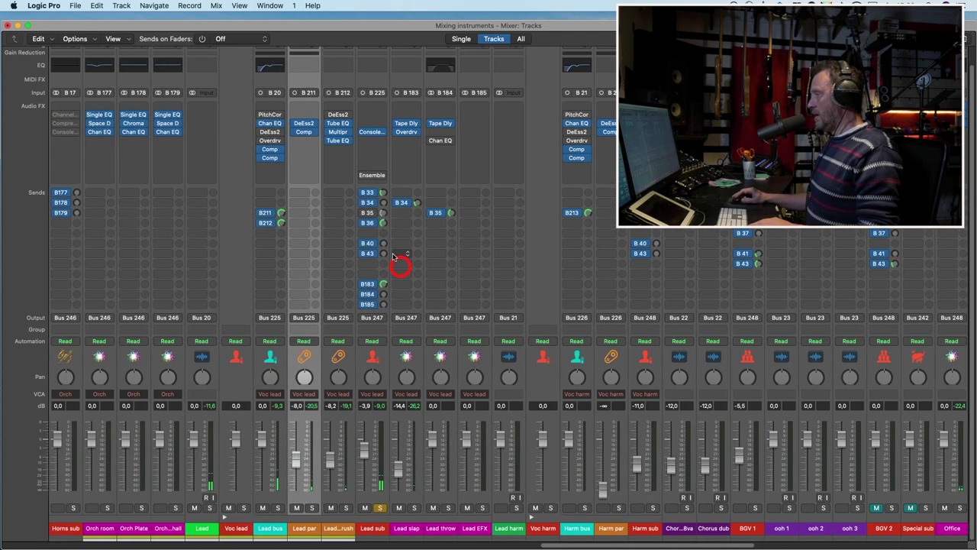
left_click_drag(384, 263, 384, 225)
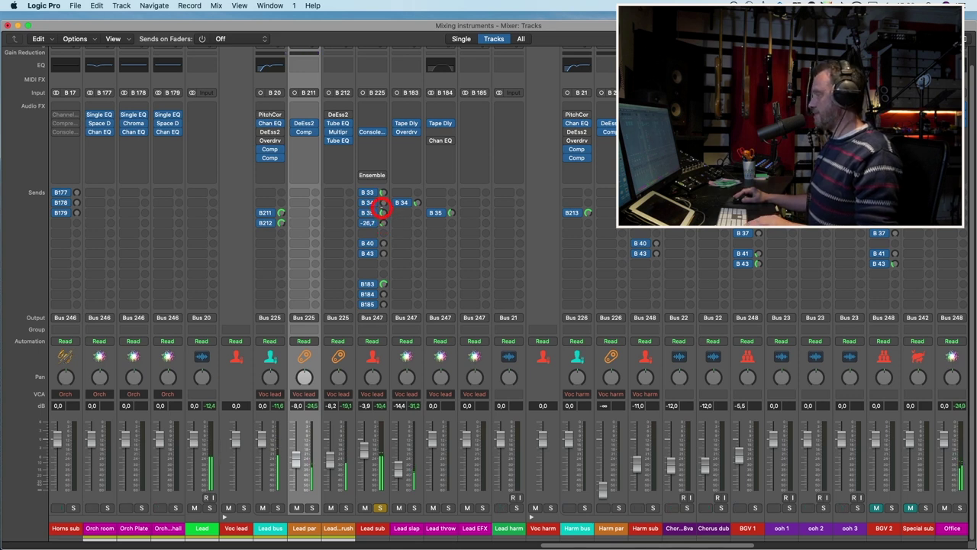
left_click_drag(381, 194, 381, 181)
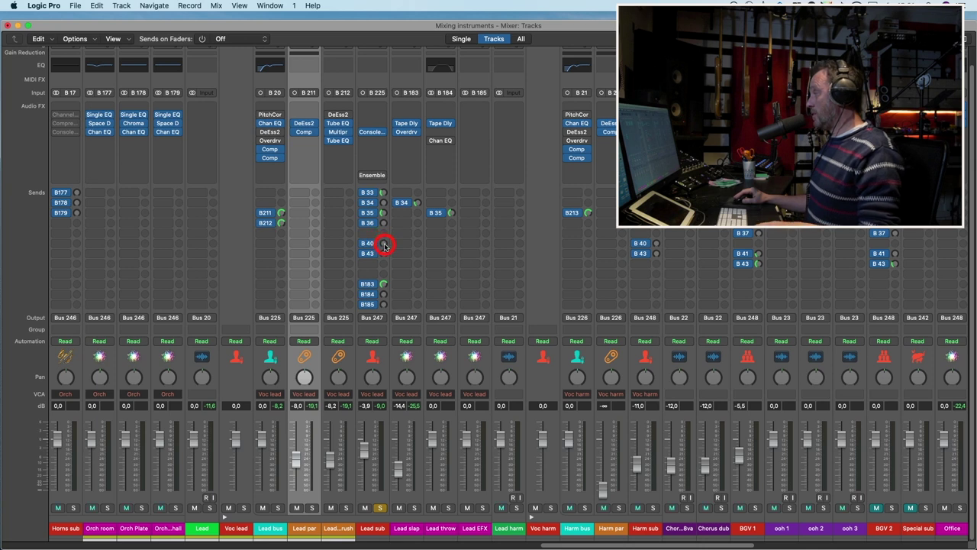
Step: Try out the B 40 send on Lead sub and blend in the B 43 send
key("space")
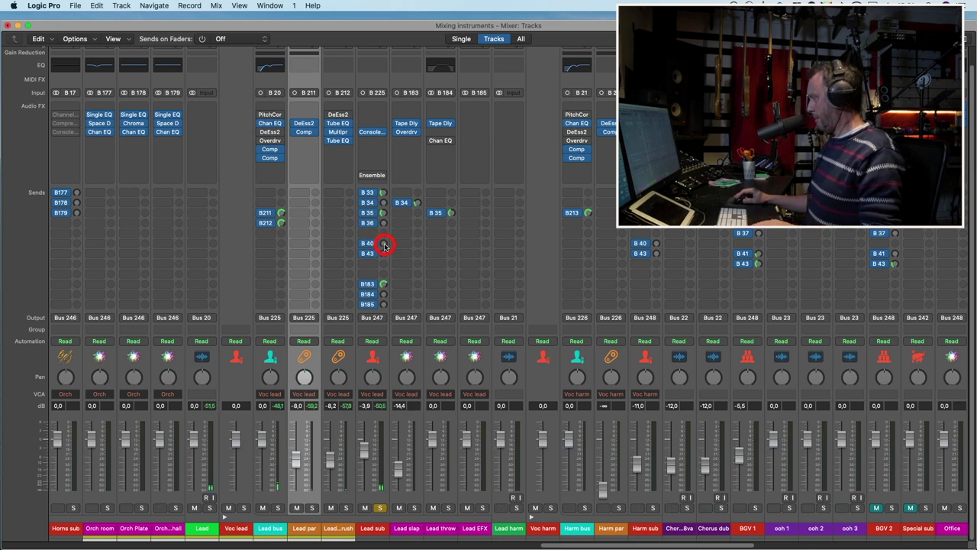
left_click_drag(384, 245, 381, 192)
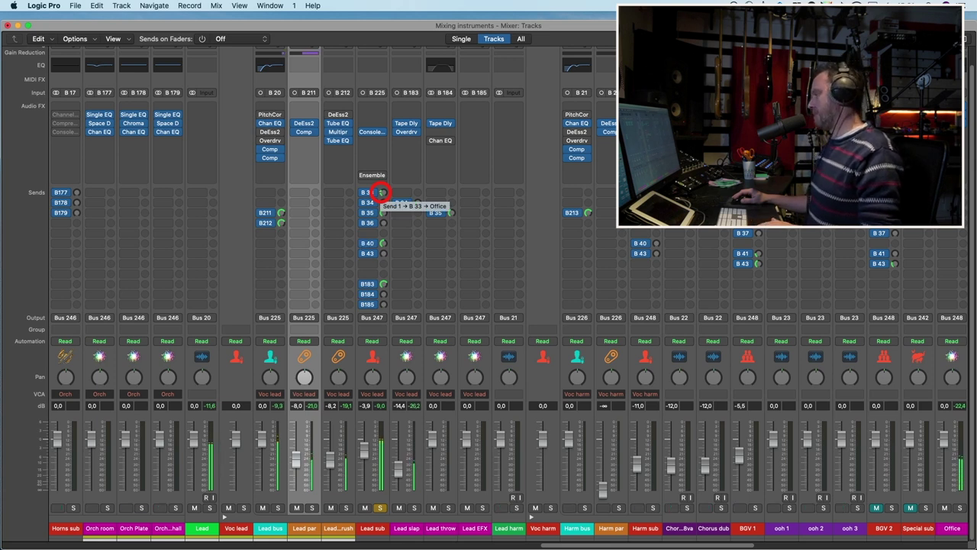
left_click(390, 248)
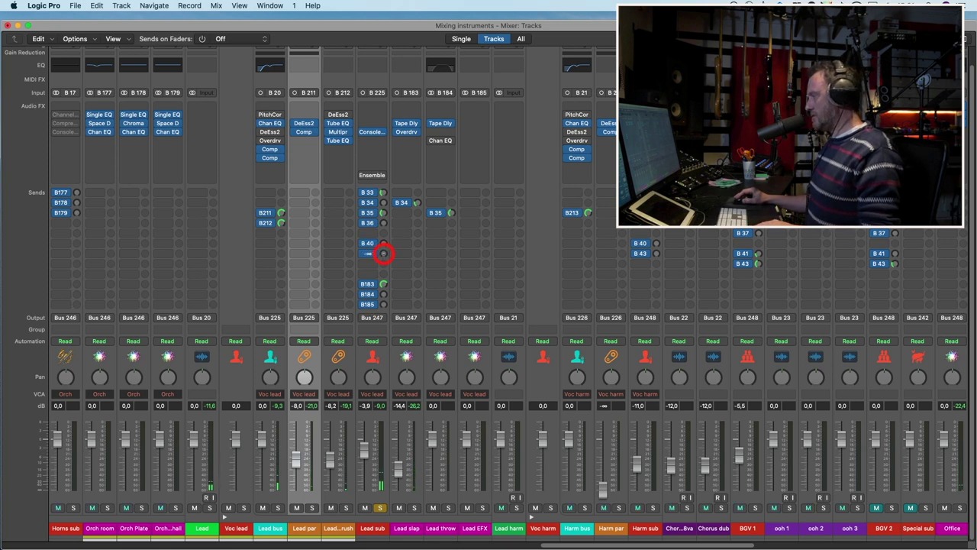
left_click_drag(384, 253, 383, 212)
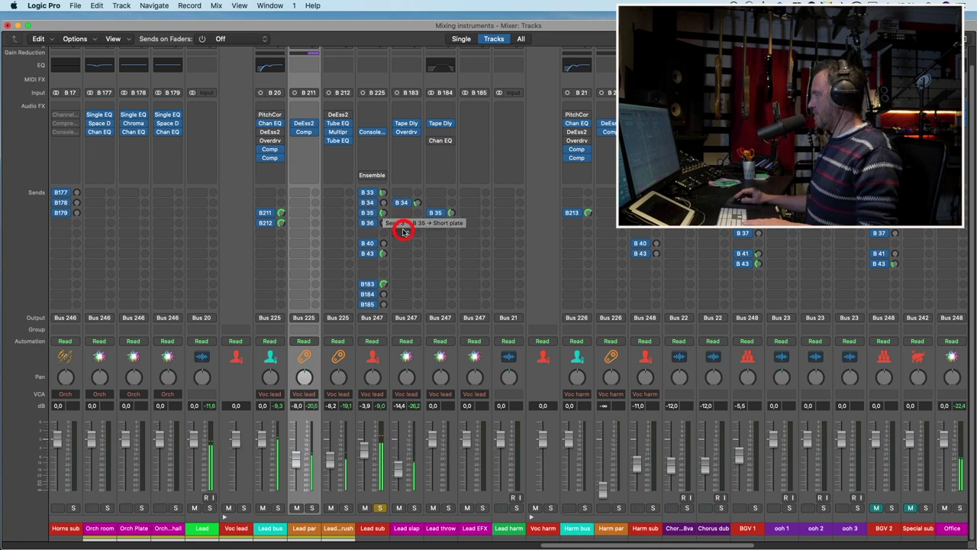
left_click_drag(384, 256, 381, 269)
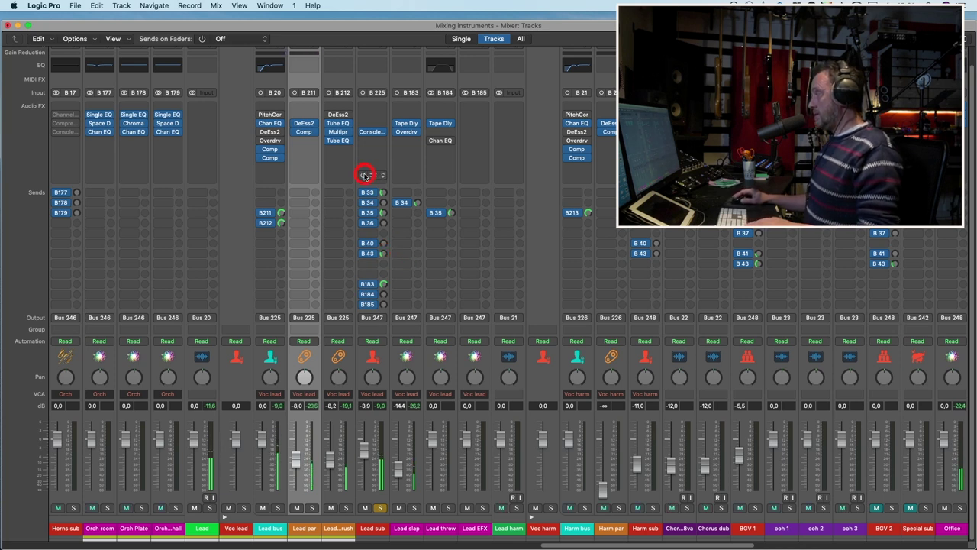
Step: Enable the Ensemble plug-in on Lead sub and set its Output Mix to 32% and LFO2 rate to 2.600 Hz
left_click(368, 175)
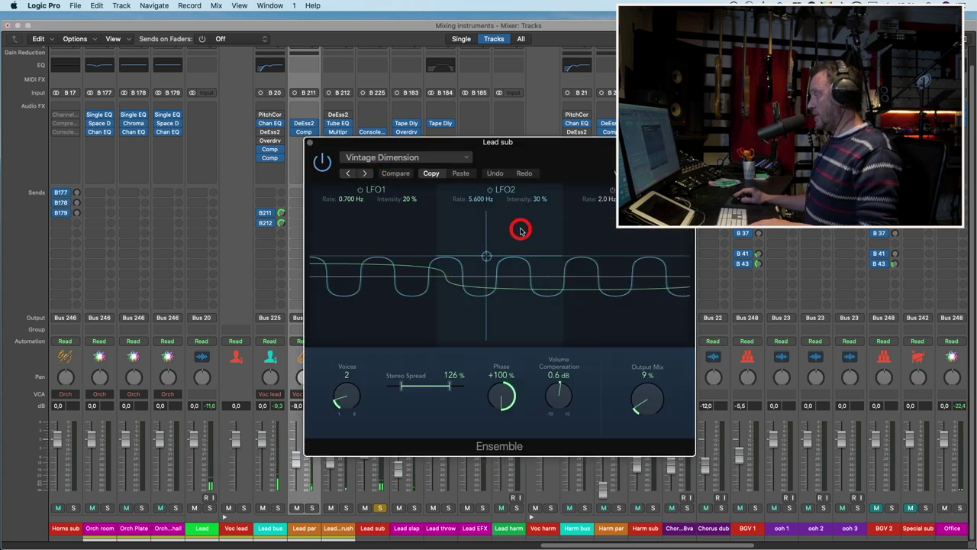
left_click(655, 400)
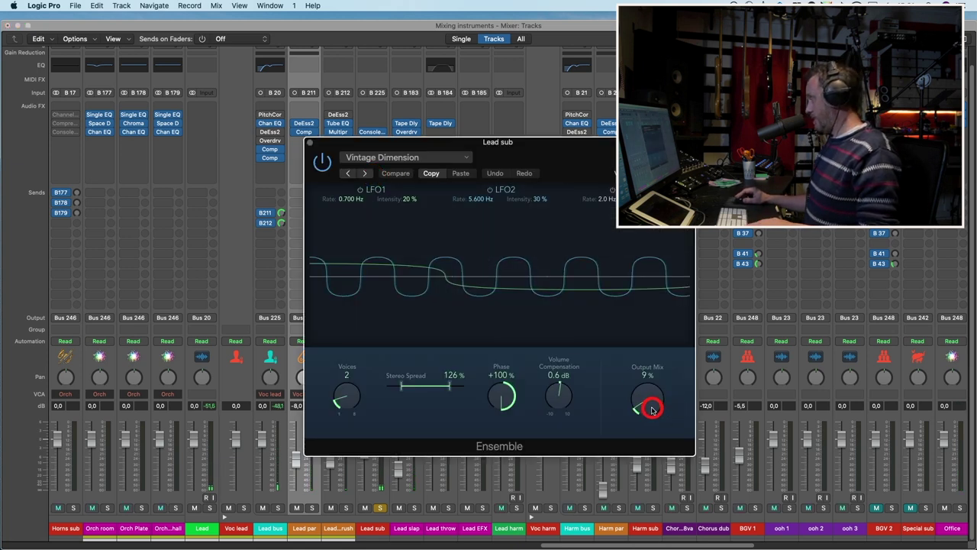
left_click_drag(652, 410, 652, 373)
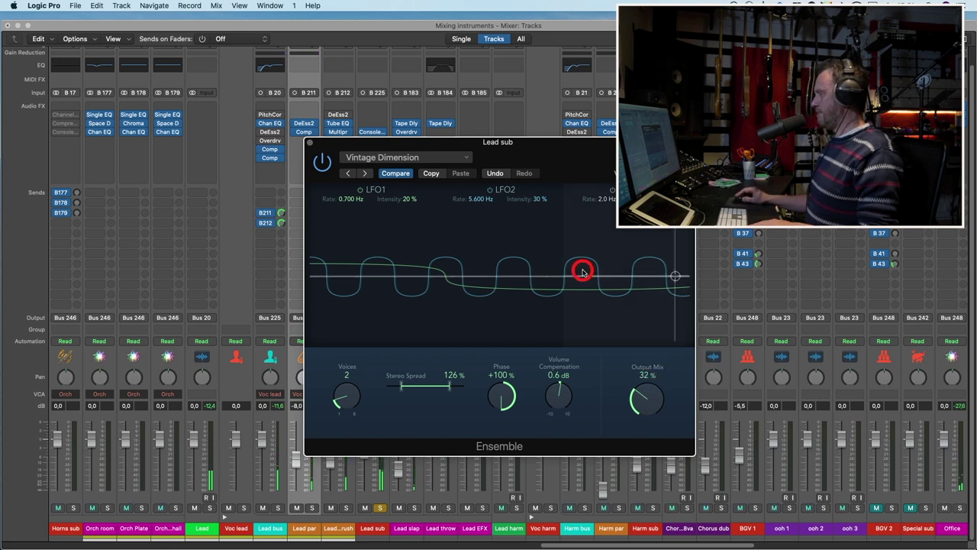
left_click_drag(569, 220, 476, 198)
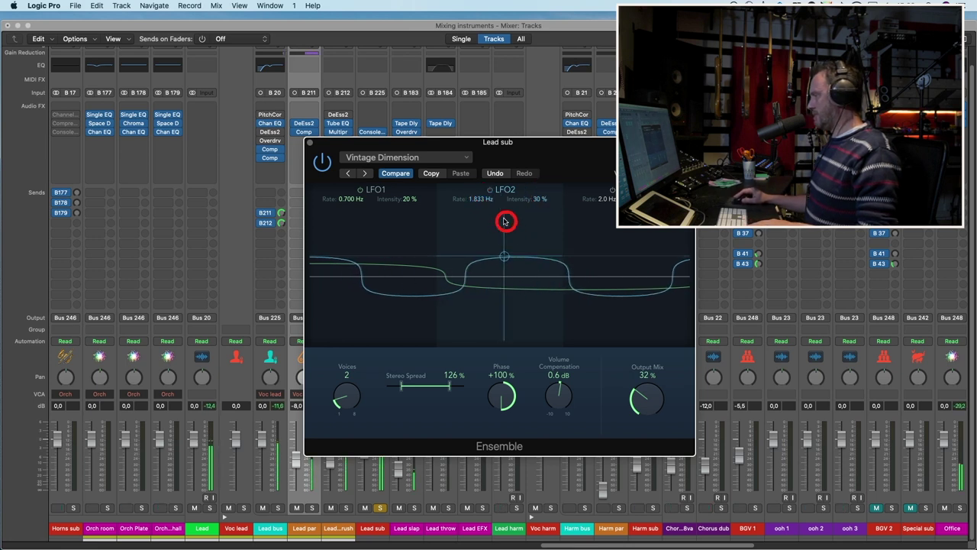
left_click_drag(480, 196, 464, 330)
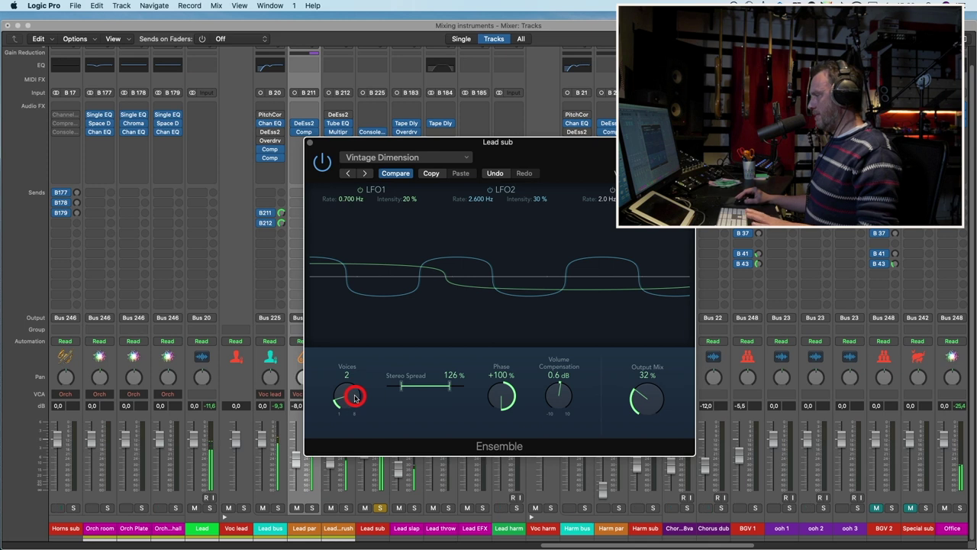
Step: Test the Ensemble's Voices control, lower its Output Mix to 13% and compare the vocal with the effect bypassed and active
left_click_drag(354, 397, 441, 376)
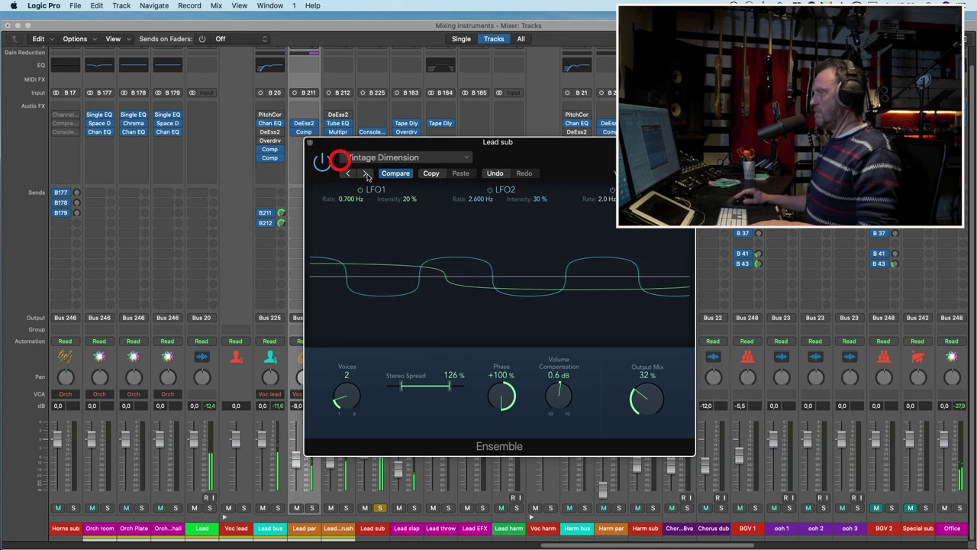
left_click_drag(645, 382, 658, 406)
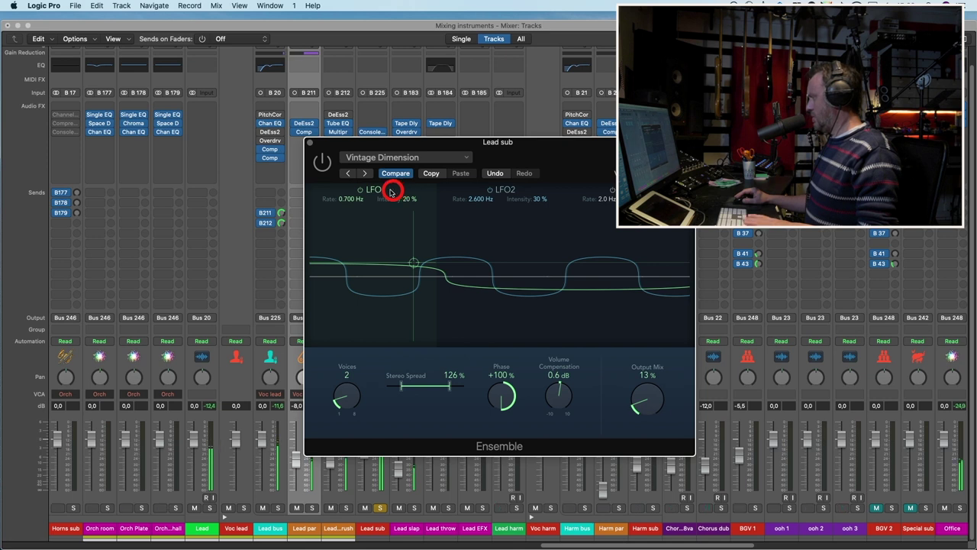
left_click(326, 163)
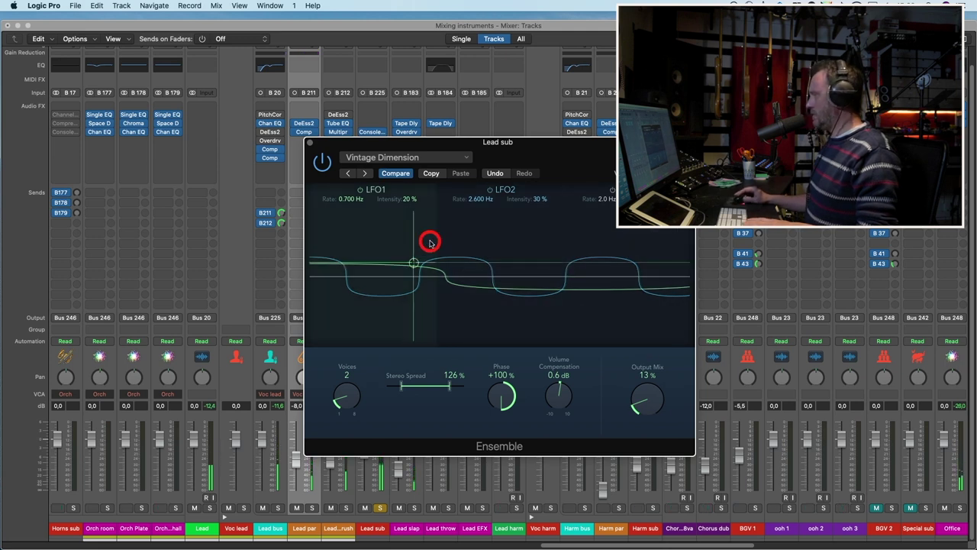
Step: Lower the Ensemble's Output Mix on Lead sub to 10% and close the plug-in
left_click_drag(650, 405, 649, 408)
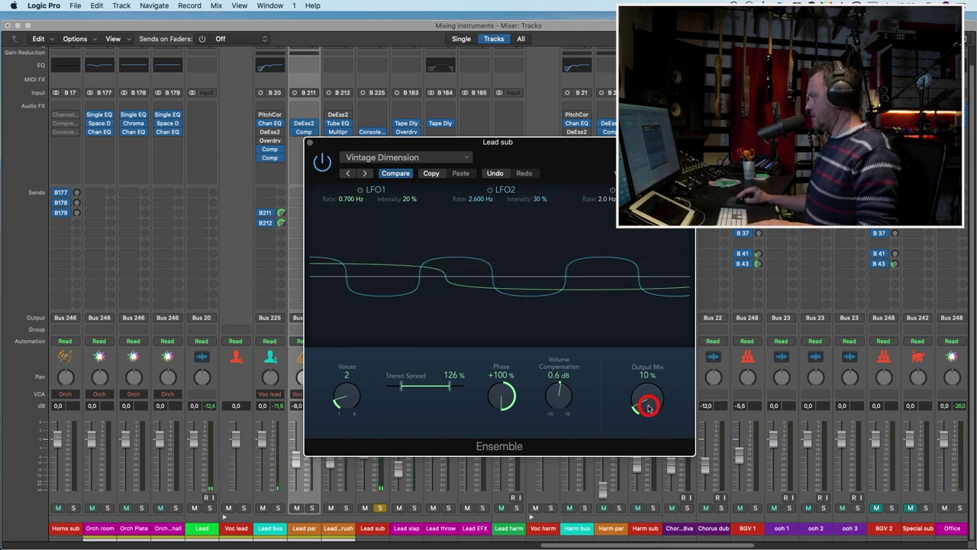
left_click(308, 143)
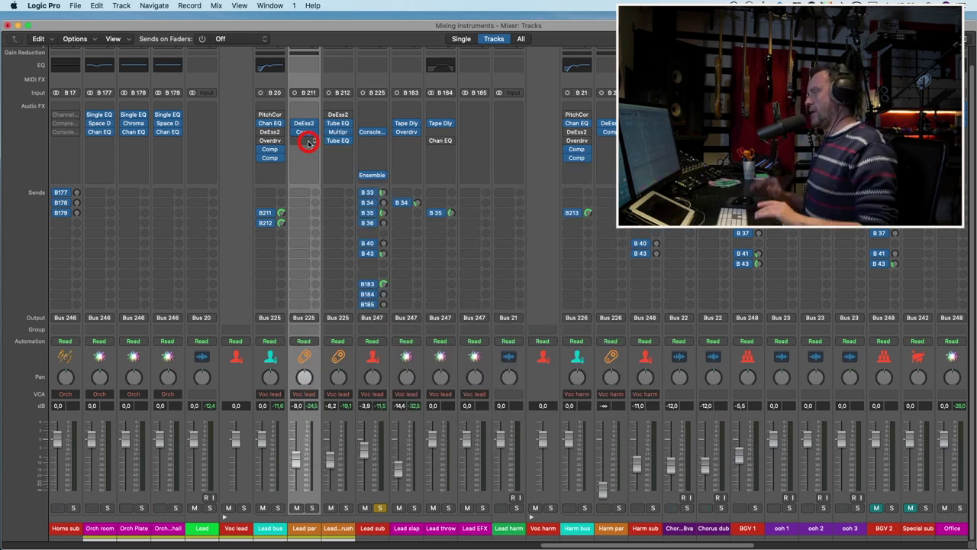
Step: Feed Lead throw from Lead sub's B184 send, and set its Tape Delay to 520 Hz Low Cut and Diffuse tape head mode
left_click(449, 266)
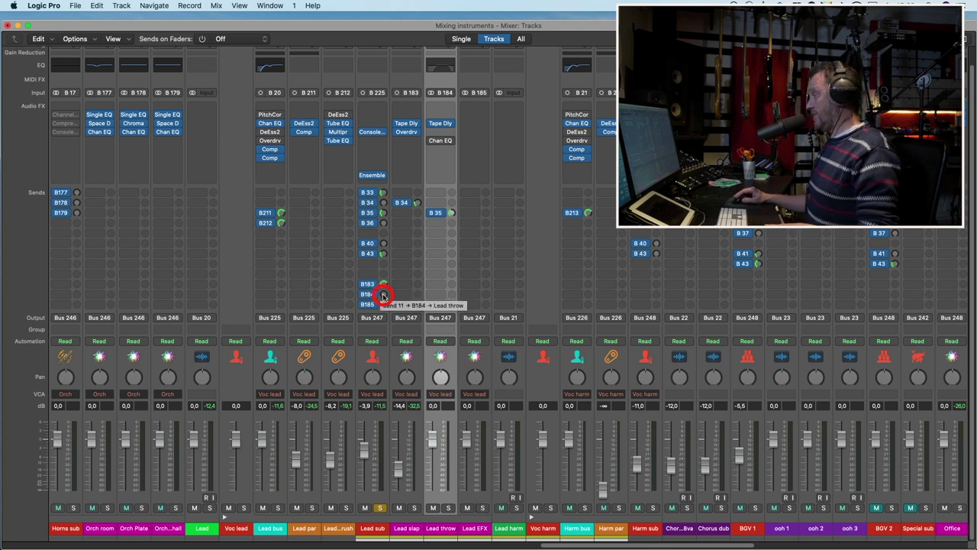
left_click_drag(383, 294, 374, 223)
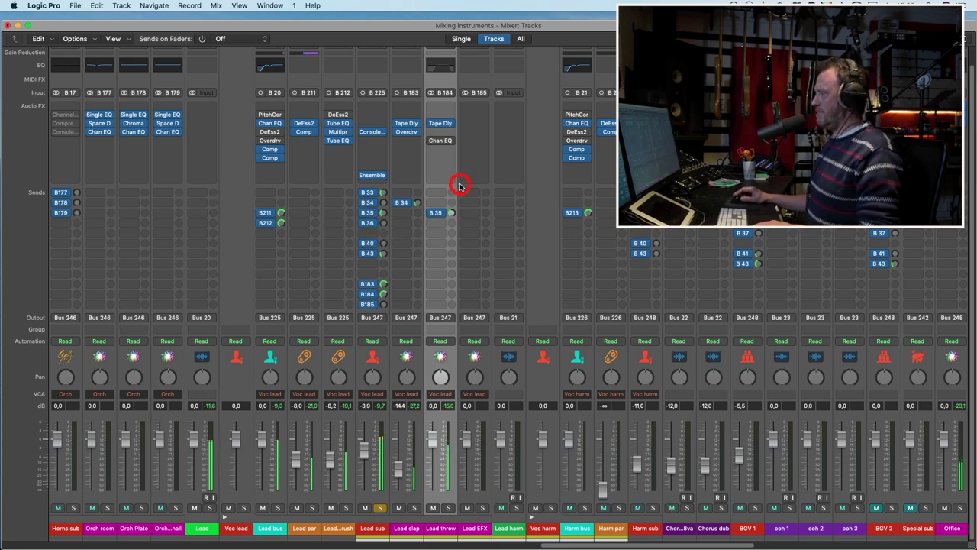
left_click_drag(459, 180, 441, 127)
left_click(441, 125)
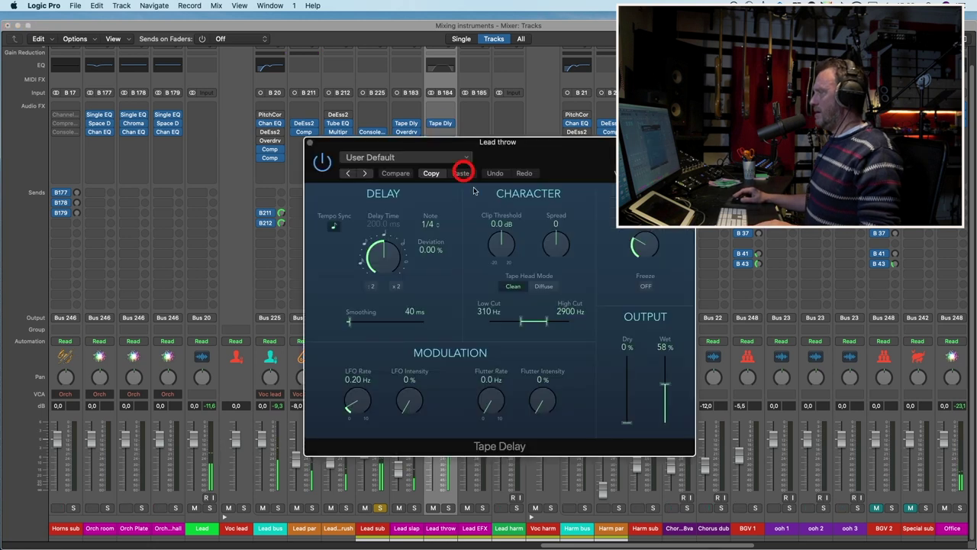
left_click_drag(521, 321, 528, 321)
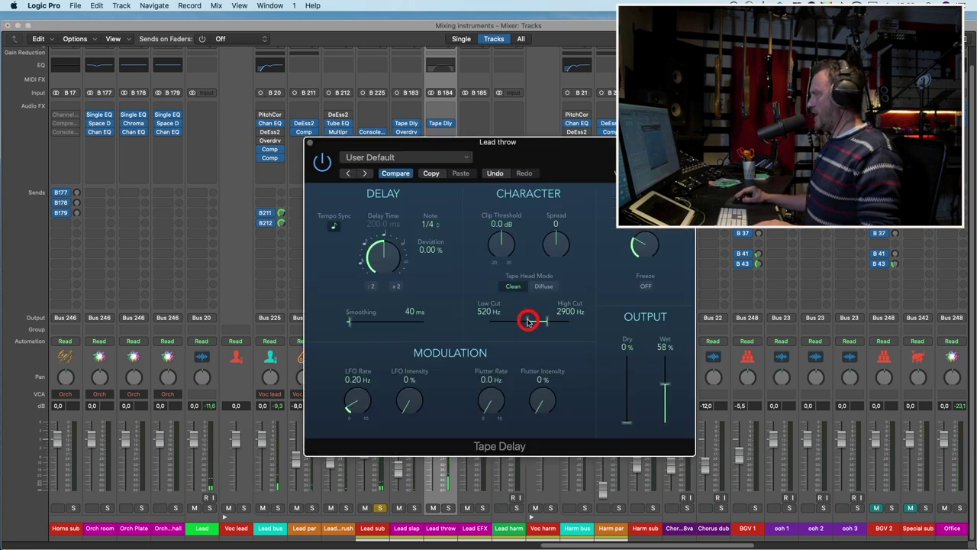
left_click(542, 286)
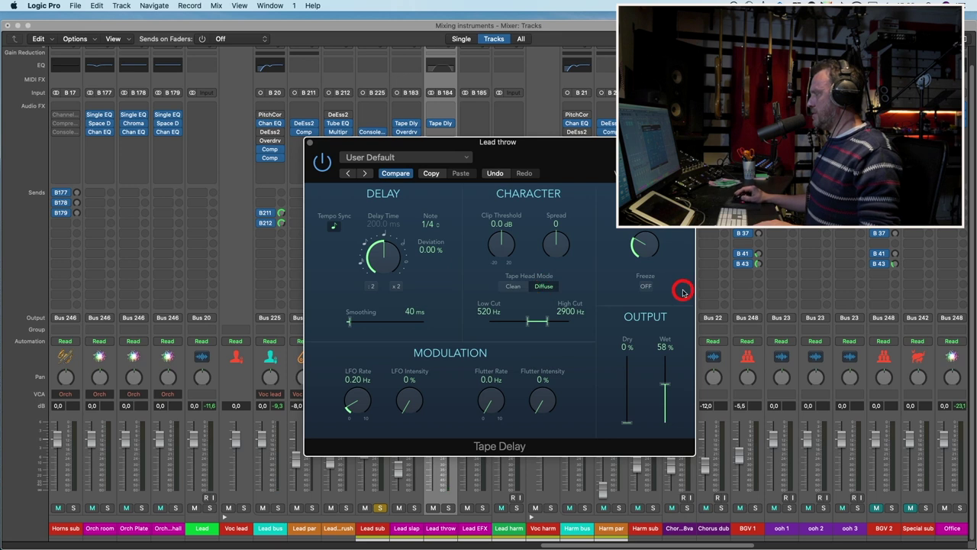
left_click(643, 284)
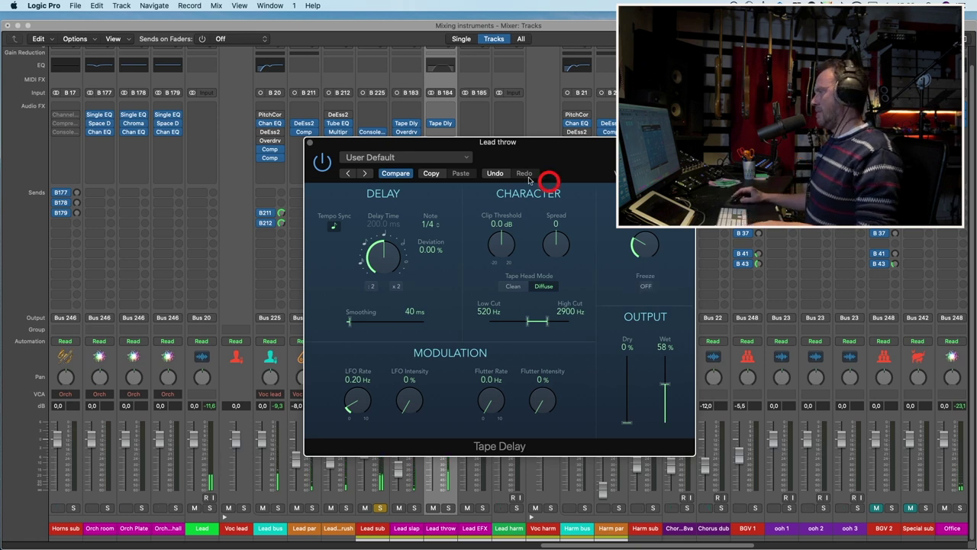
left_click(312, 145)
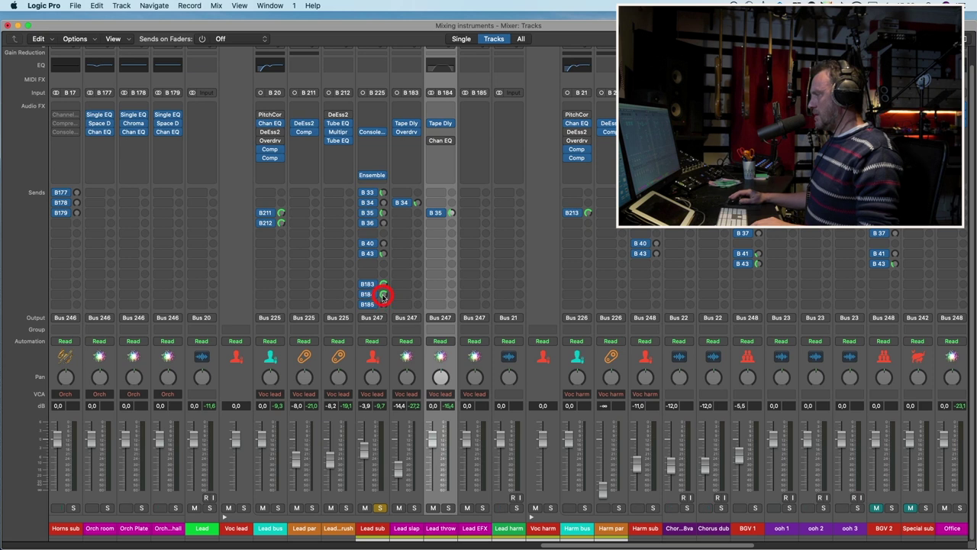
Step: Unsolo Lead sub, set its fader to -1.6 dB in the full mix and fine-tune its sends
left_click(381, 508)
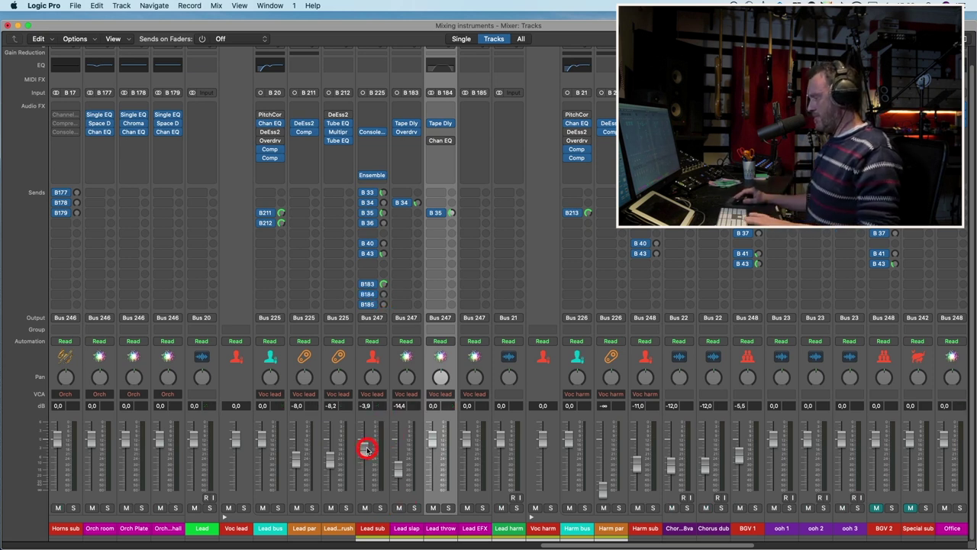
left_click_drag(367, 449, 367, 435)
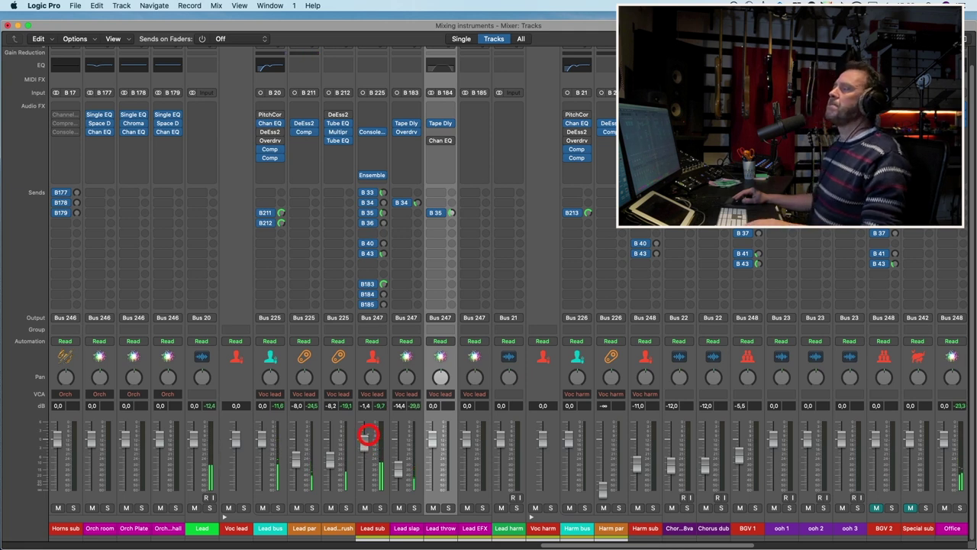
left_click(409, 443)
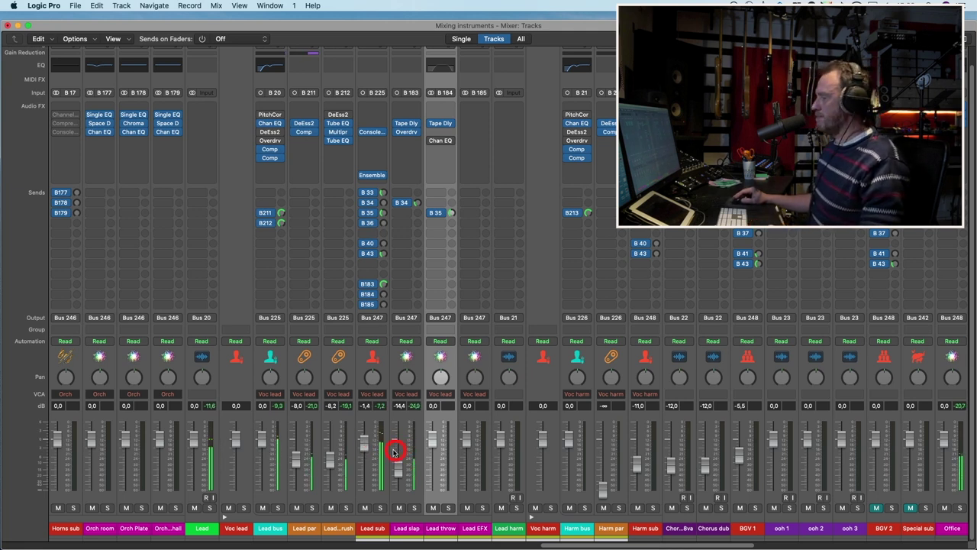
left_click(372, 450)
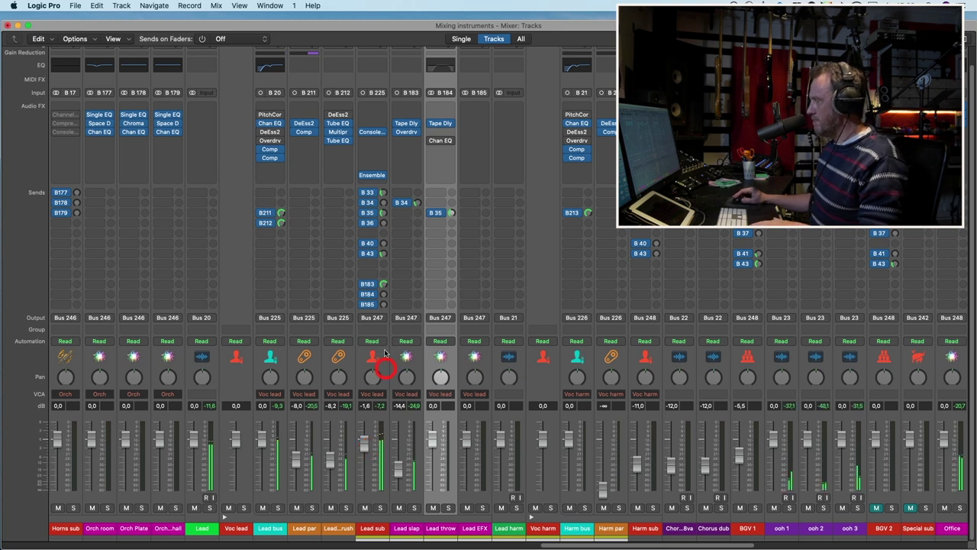
left_click_drag(385, 198, 412, 264)
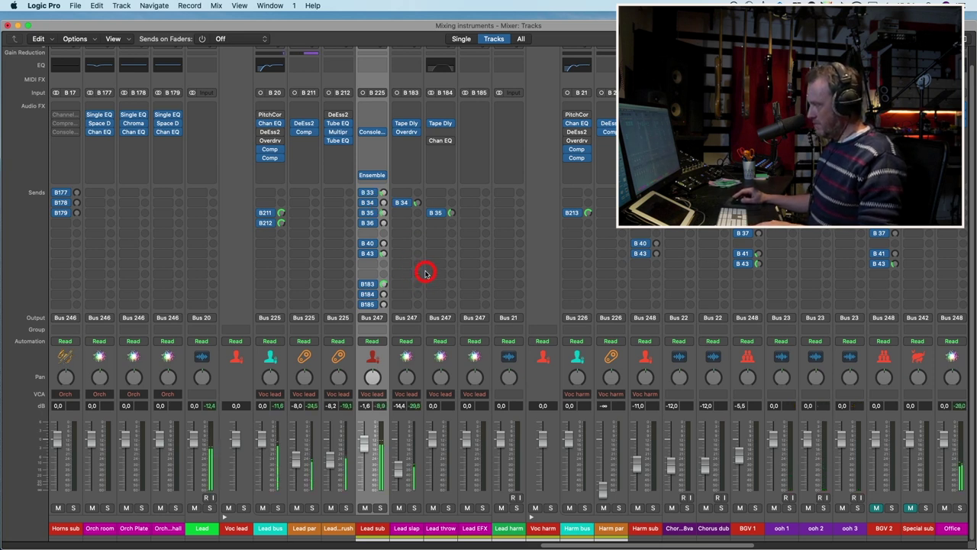
mouse_move(374, 176)
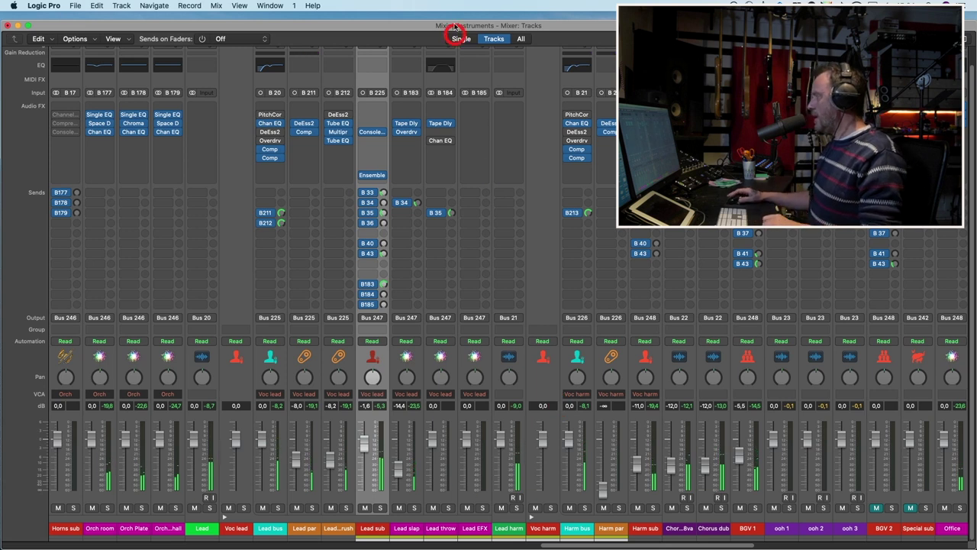
Step: Set the project's cycle range from bar 12 to bar 18 and return to the mixer
left_click_drag(440, 26, 436, 226)
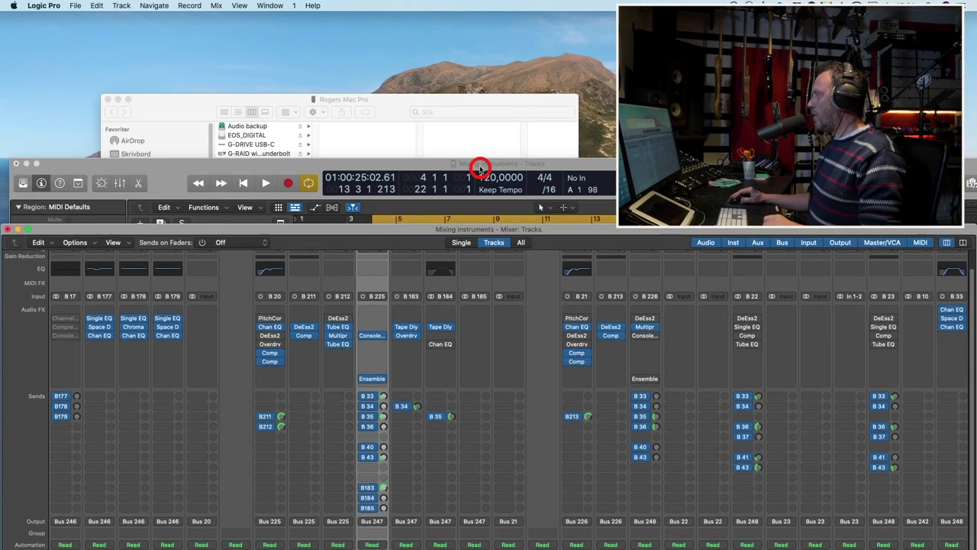
left_click(479, 160)
left_click_drag(480, 160, 470, 82)
left_click(603, 133)
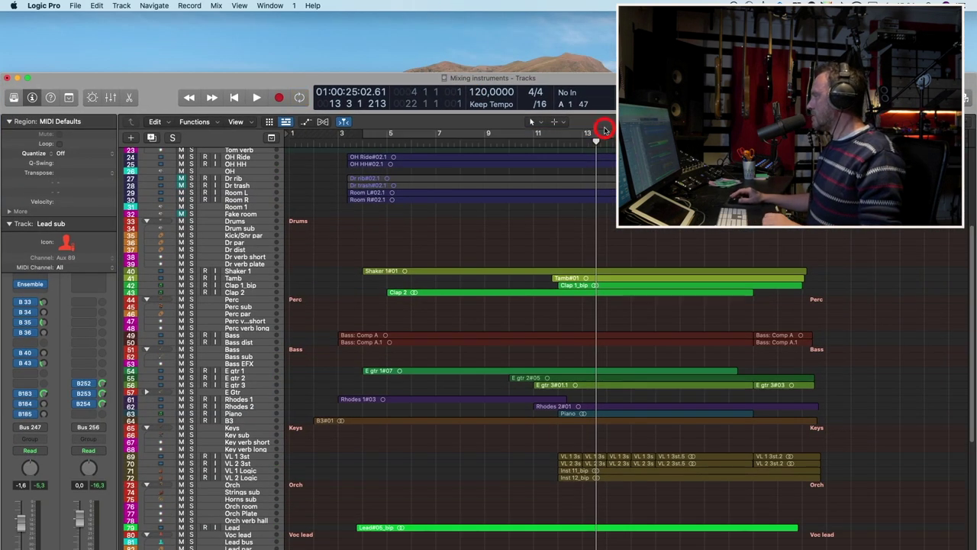
left_click_drag(563, 133, 709, 133)
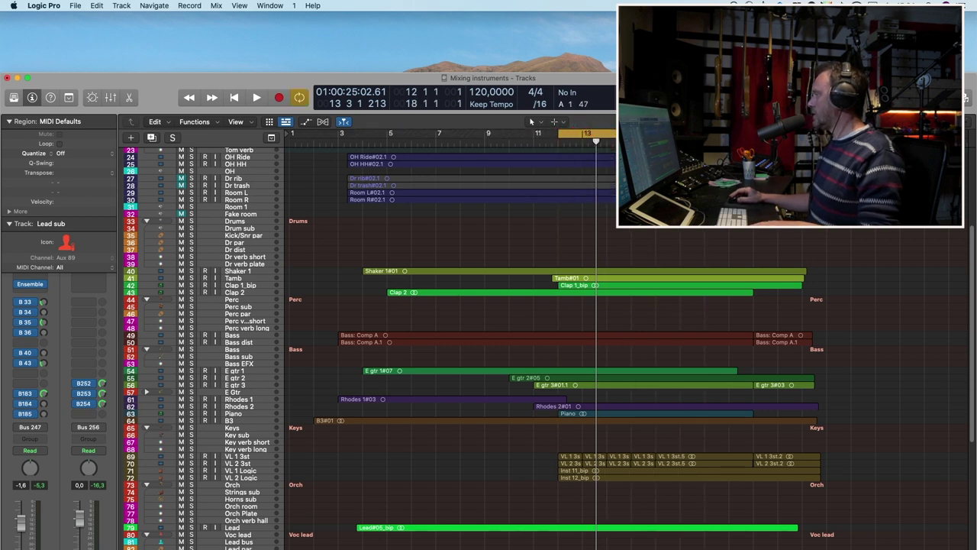
mouse_move(747, 78)
left_mouse_down()
mouse_move(748, 205)
mouse_move(746, 52)
mouse_move(748, 266)
left_mouse_up()
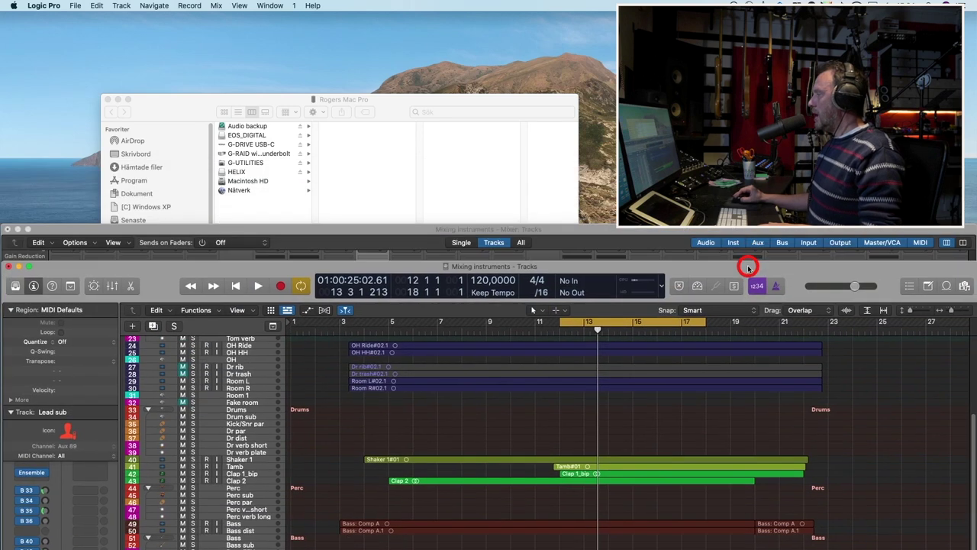
left_click_drag(687, 230, 687, 23)
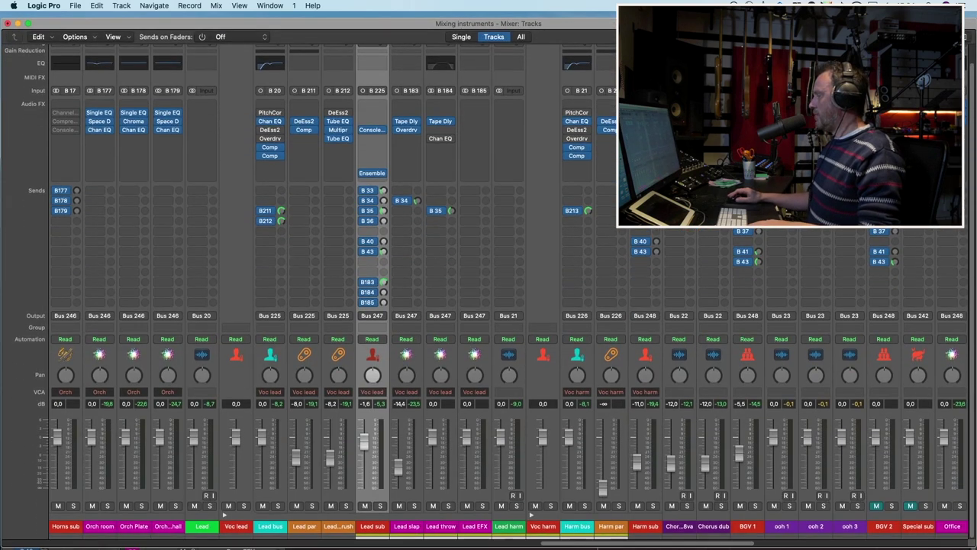
Step: Solo BGV 1 and balance its two chorus tracks, with Chorus dub at -10.2 dB and the 8va chorus track at -10.8 dB
left_click_drag(594, 544, 676, 544)
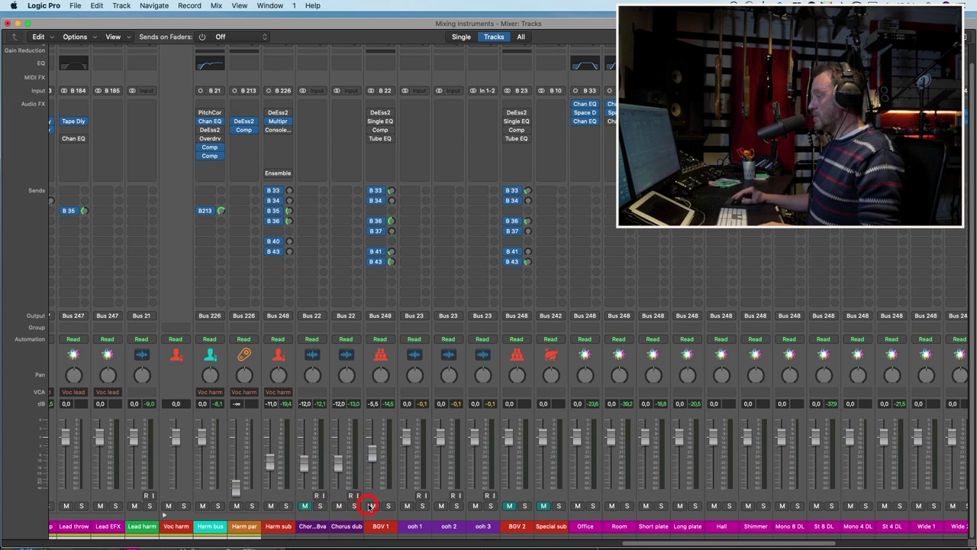
key("space")
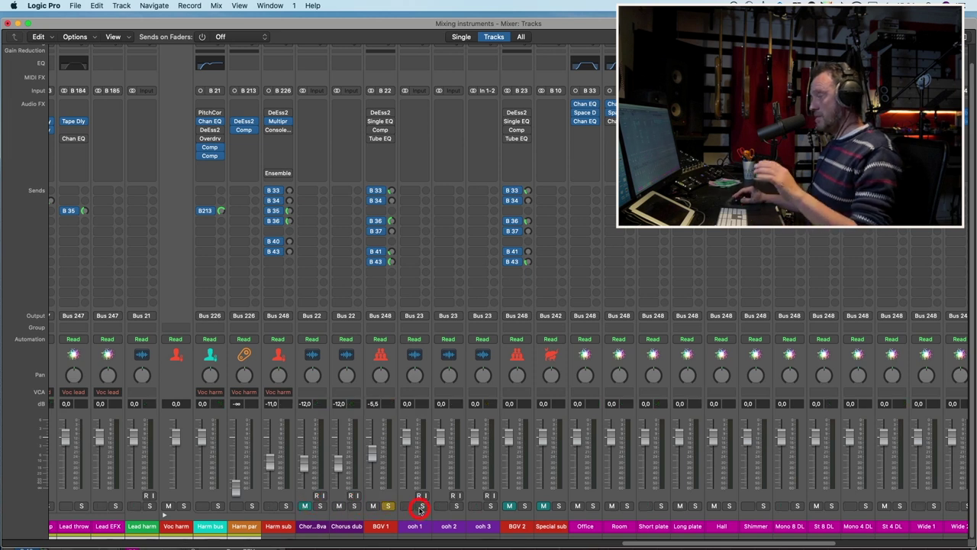
left_click_drag(340, 467, 343, 463)
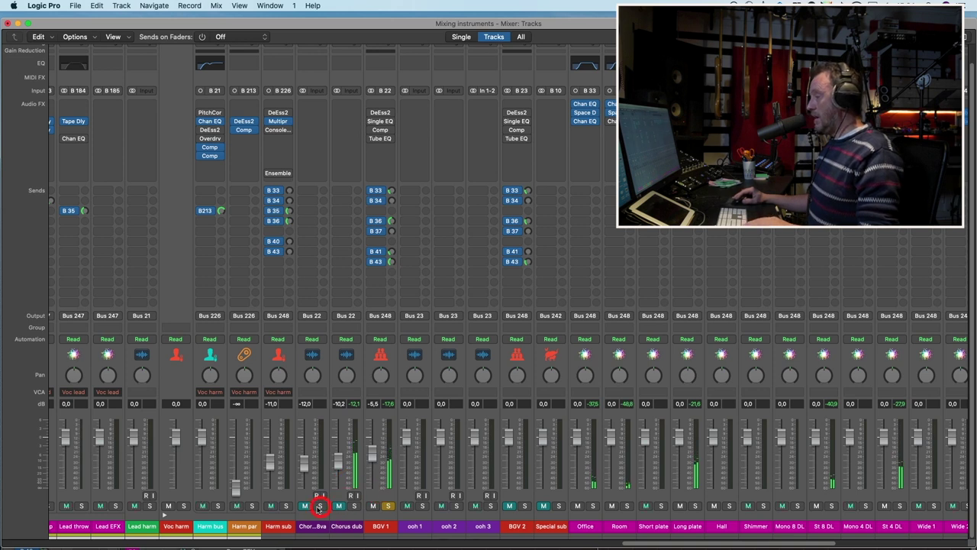
left_click(304, 506)
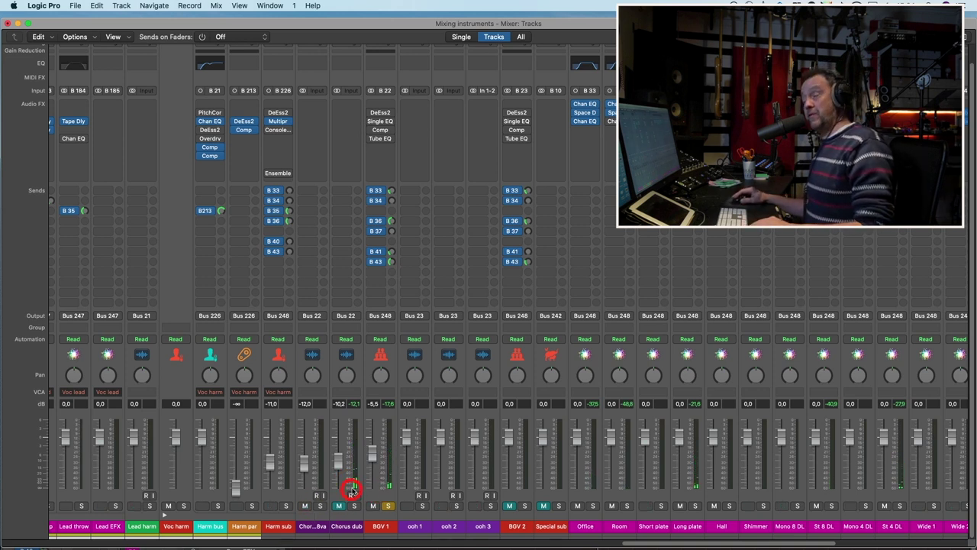
key("space")
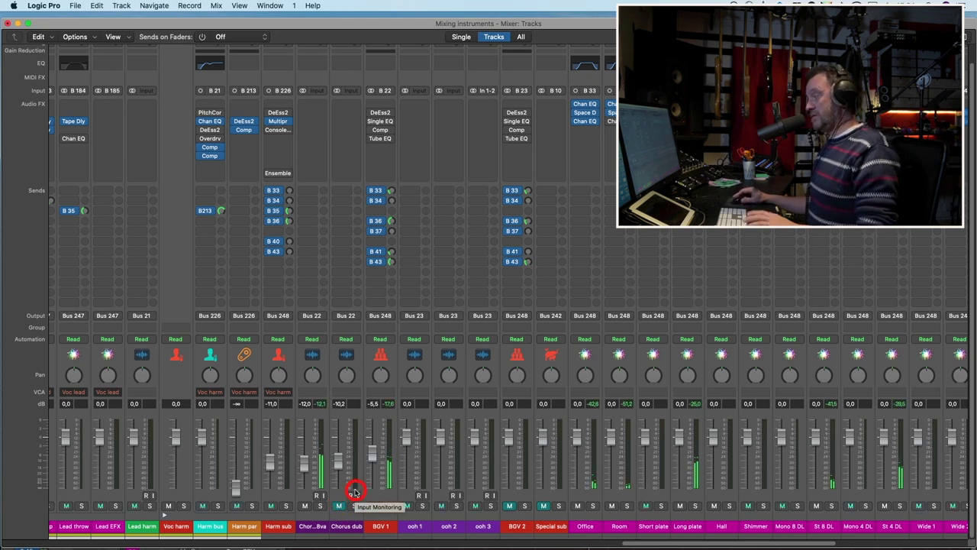
mouse_move(354, 491)
left_mouse_down()
mouse_move(307, 507)
mouse_move(324, 507)
left_mouse_up()
left_click(339, 506)
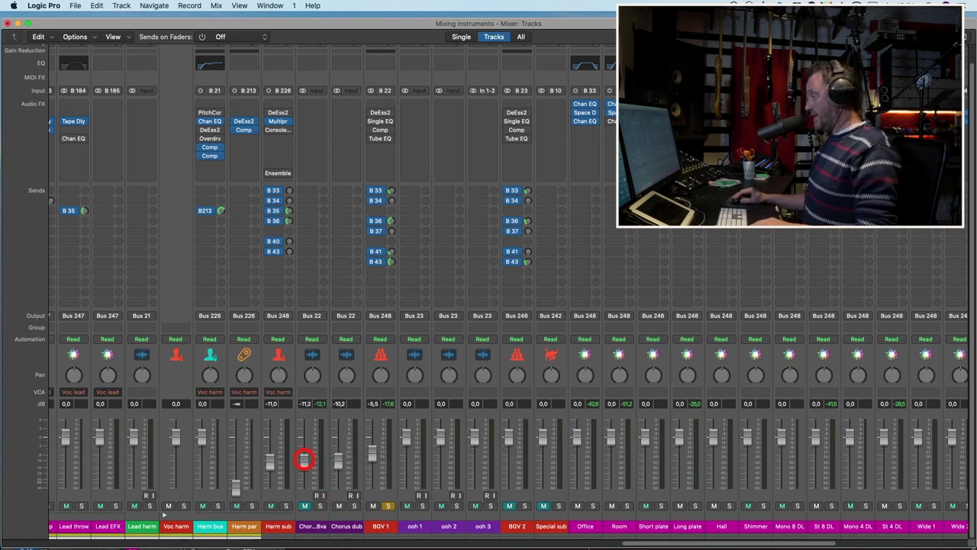
left_click(305, 502)
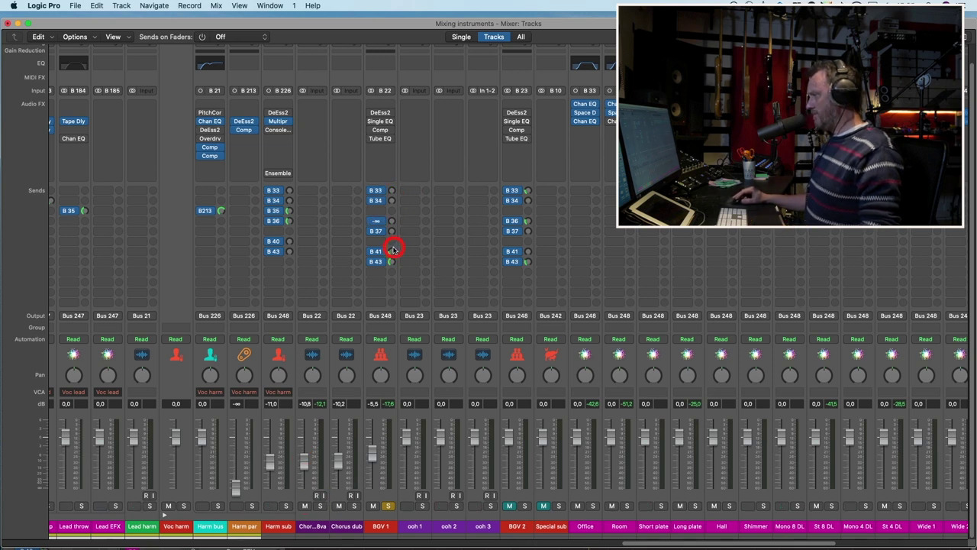
Step: Turn BGV 1's sends fully down, and enable its Single Band EQ with a higher Low Cut frequency
left_click_drag(391, 264, 381, 347)
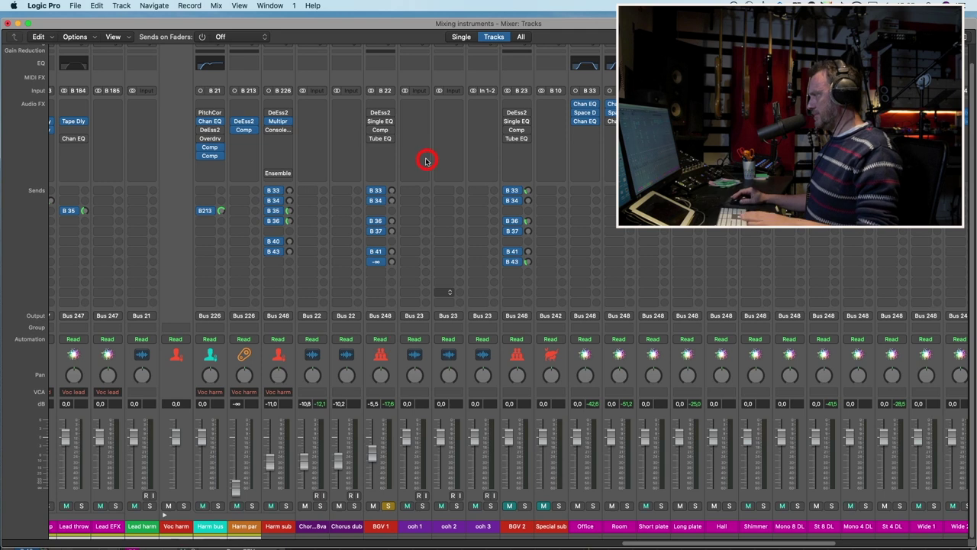
left_click(379, 122)
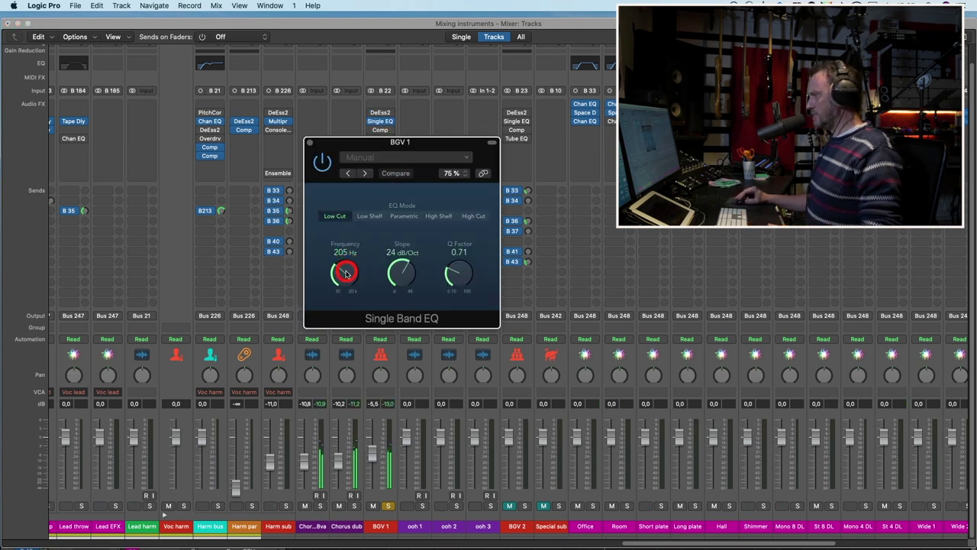
left_click_drag(345, 273, 346, 262)
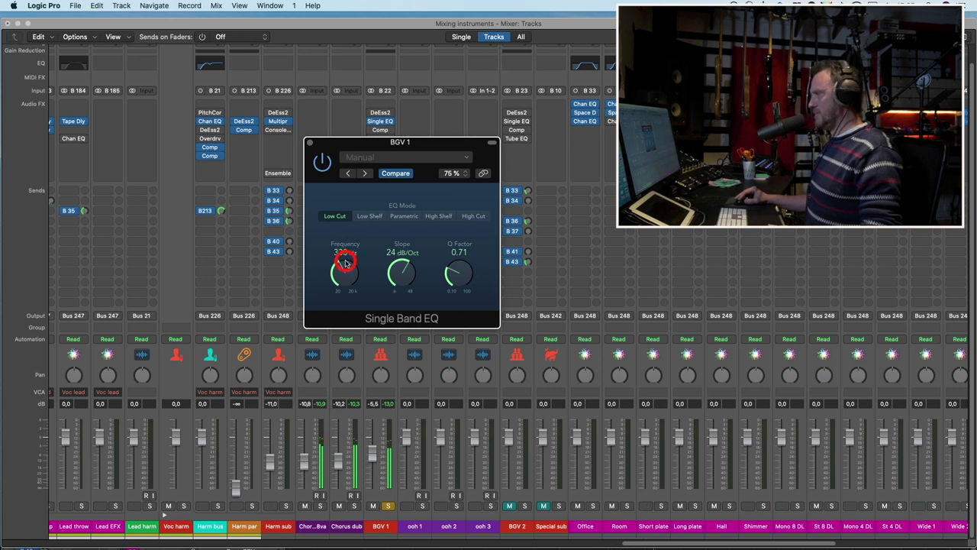
left_click(309, 142)
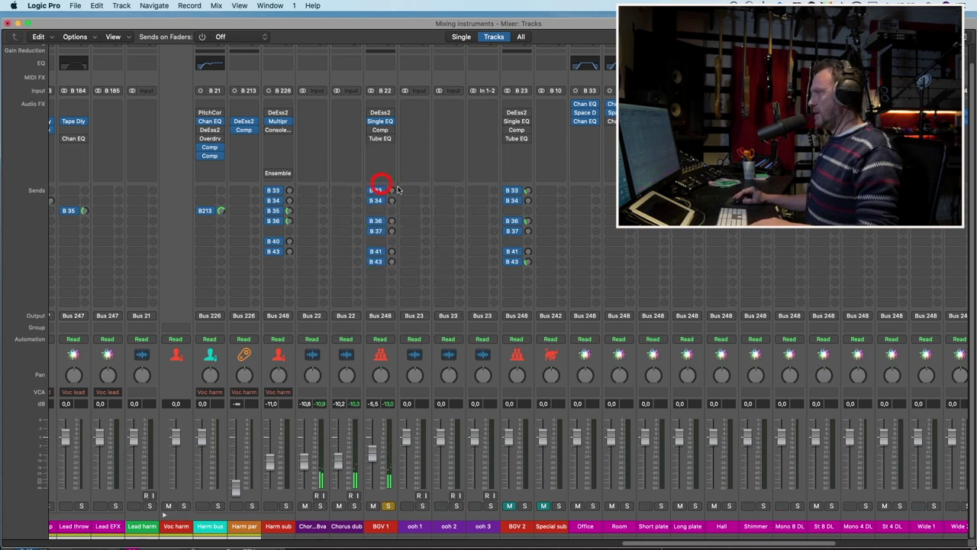
left_click(407, 148)
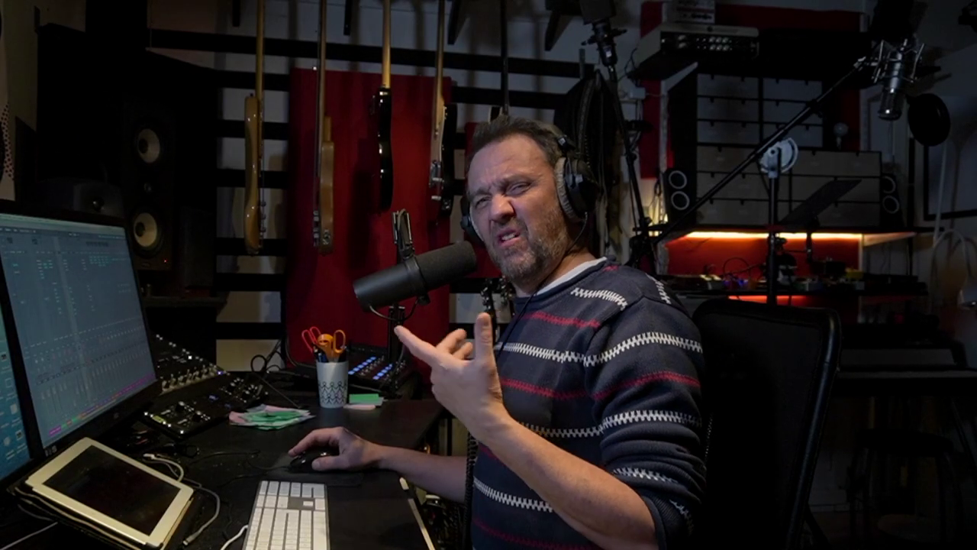
Step: Add a Channel EQ to Chorus dub and cut 3.7 dB at about 905 Hz with a Q of 0.98 during playback
left_click(374, 341)
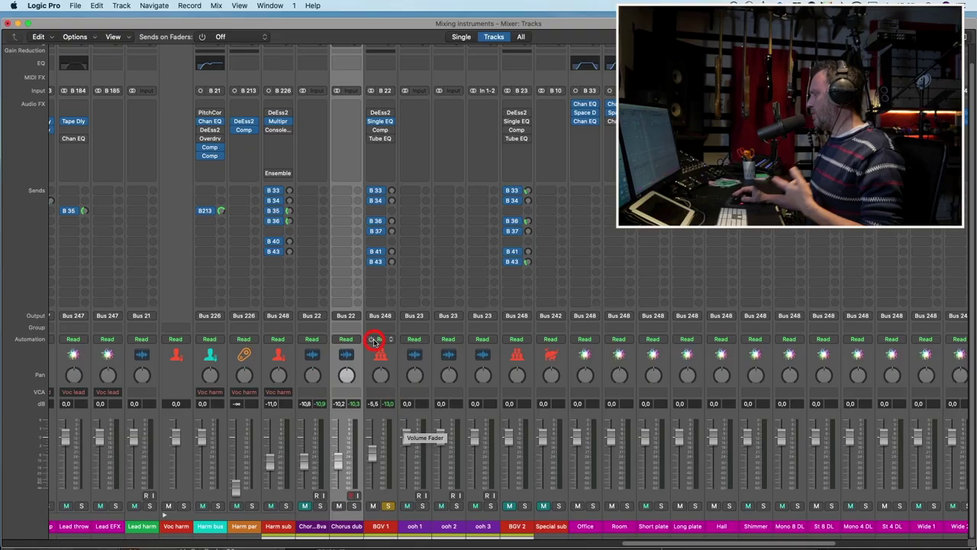
left_click(345, 59)
left_click_drag(478, 157, 364, 101)
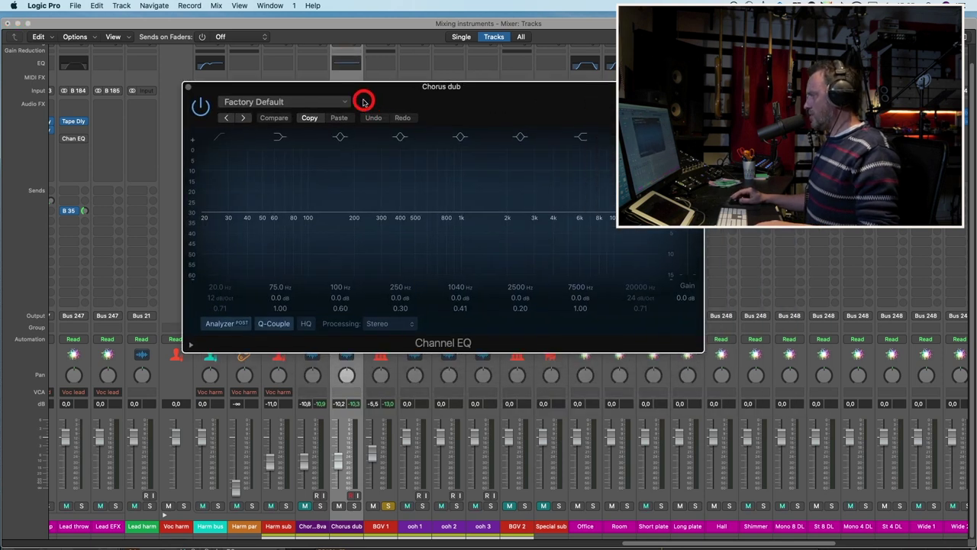
key("space")
left_click_drag(465, 214, 456, 236)
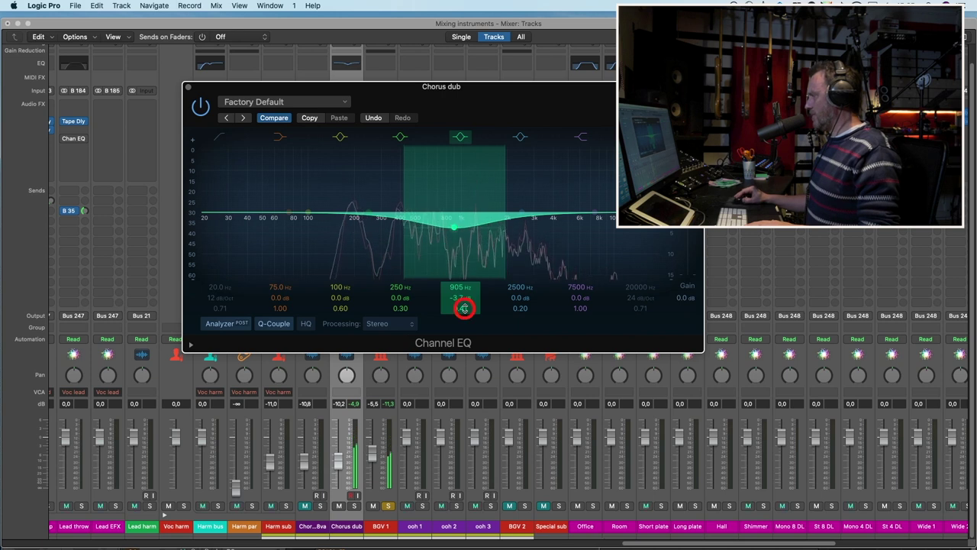
left_click_drag(463, 307, 464, 308)
Step: Cut 4.3 dB at about 432 Hz with Q 1.40 on Chorus dub, and set its upper-mid cut to 890 Hz and -4.3 dB
mouse_move(395, 212)
left_mouse_down()
mouse_move(374, 207)
mouse_move(390, 199)
left_mouse_up()
left_click_drag(403, 308, 405, 307)
left_click_drag(391, 205, 394, 237)
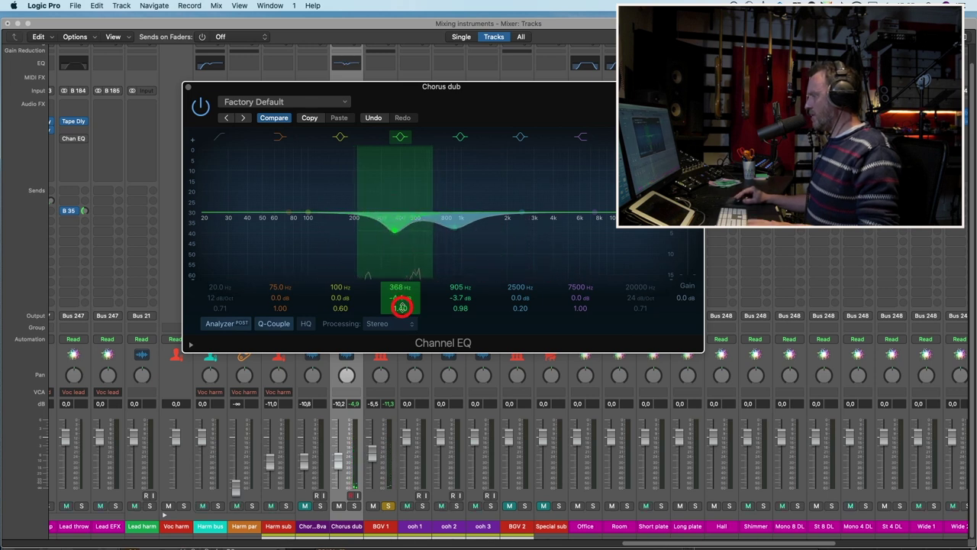
left_click_drag(394, 231, 397, 239)
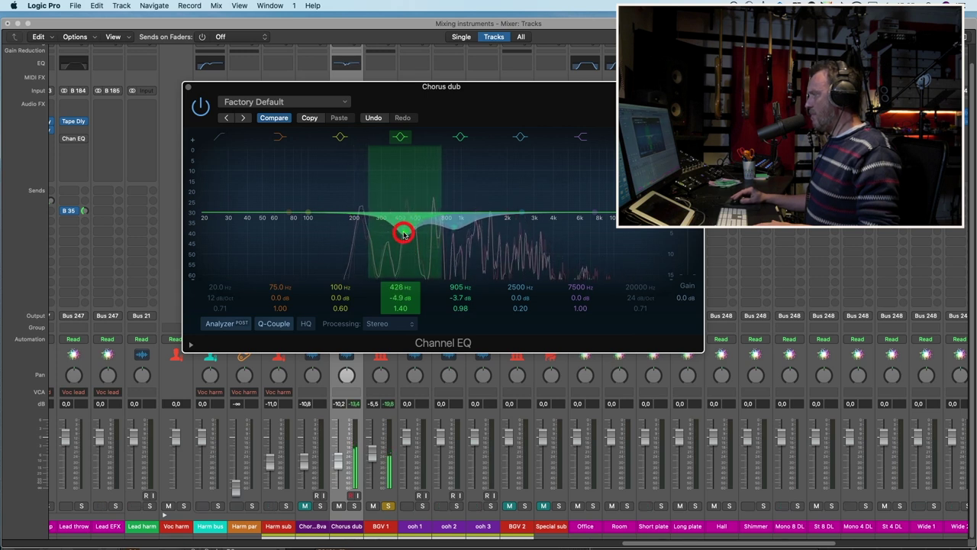
left_click(454, 232)
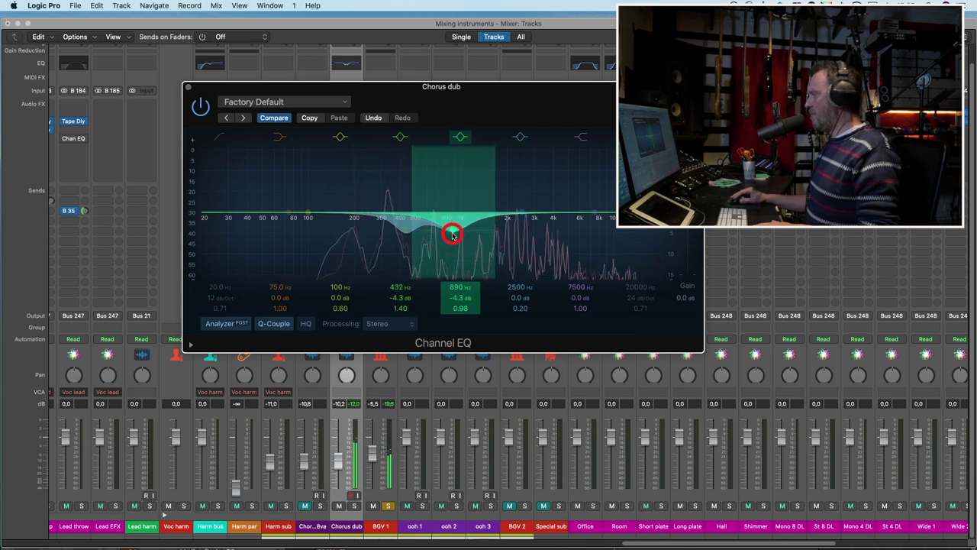
left_click(189, 89)
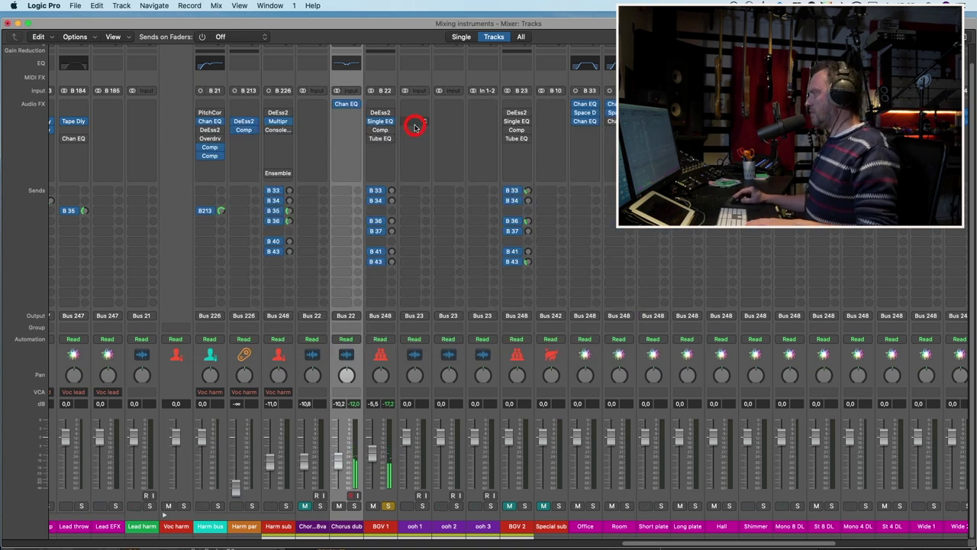
Step: Mute Chorus dub and unmute Chorus dub 8va to hear the octave track alone
left_click(339, 505)
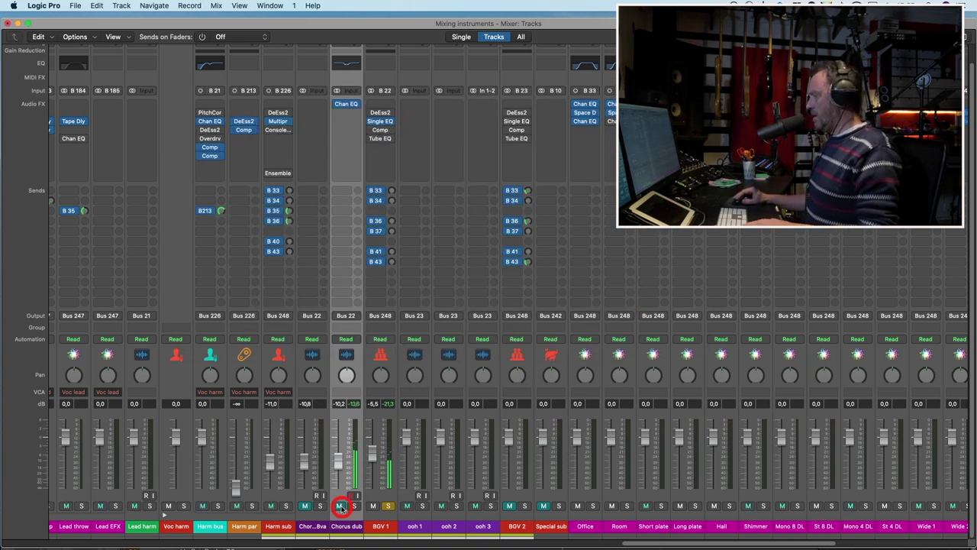
left_click(306, 506)
left_click(306, 505)
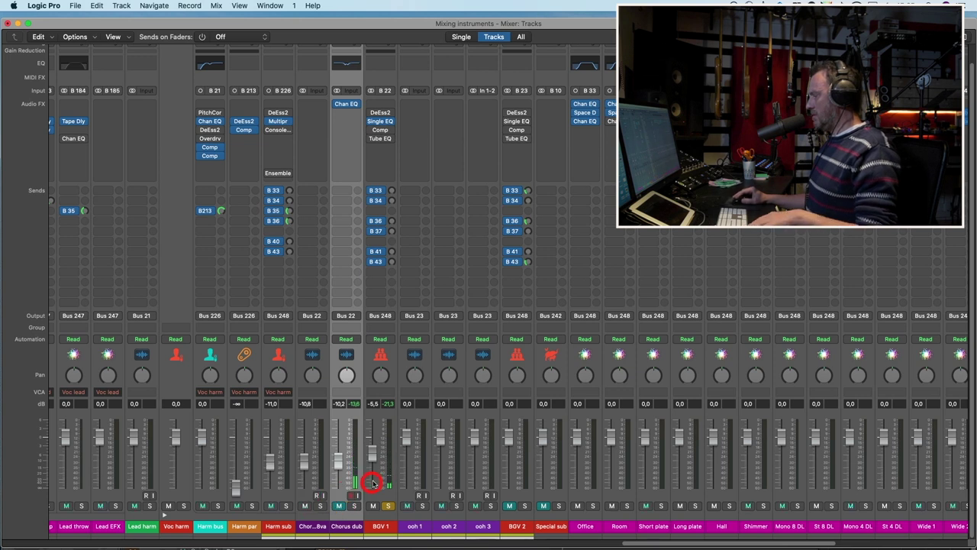
Step: Add a Channel EQ to Chorus dub 8va and cut 3.0 dB at about 2760 Hz with a Q of 1.00
left_click(319, 67)
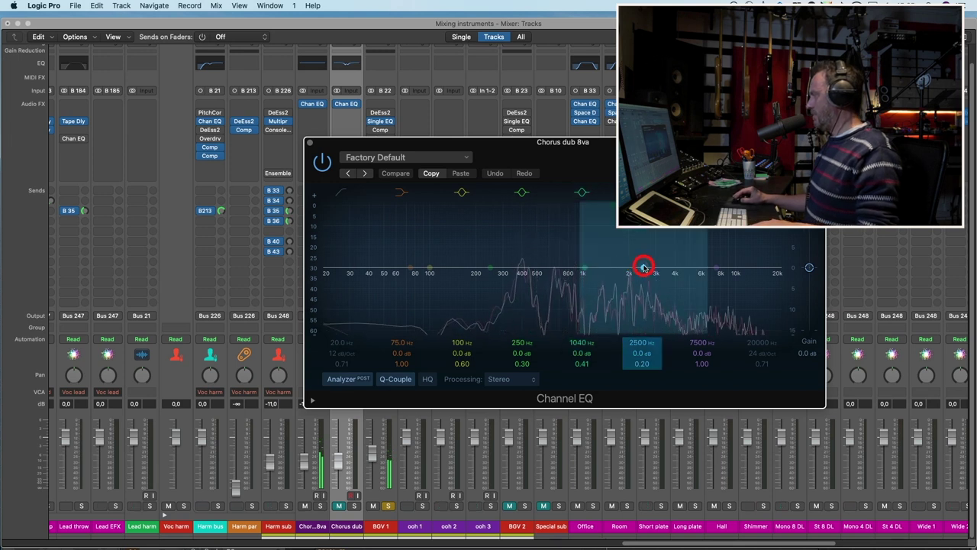
left_click_drag(645, 267, 643, 244)
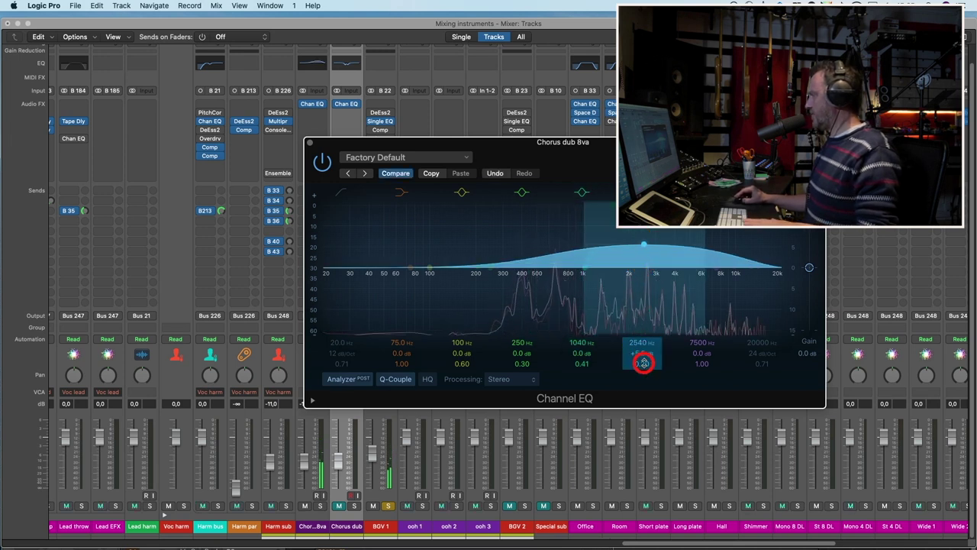
left_click_drag(644, 356, 651, 340)
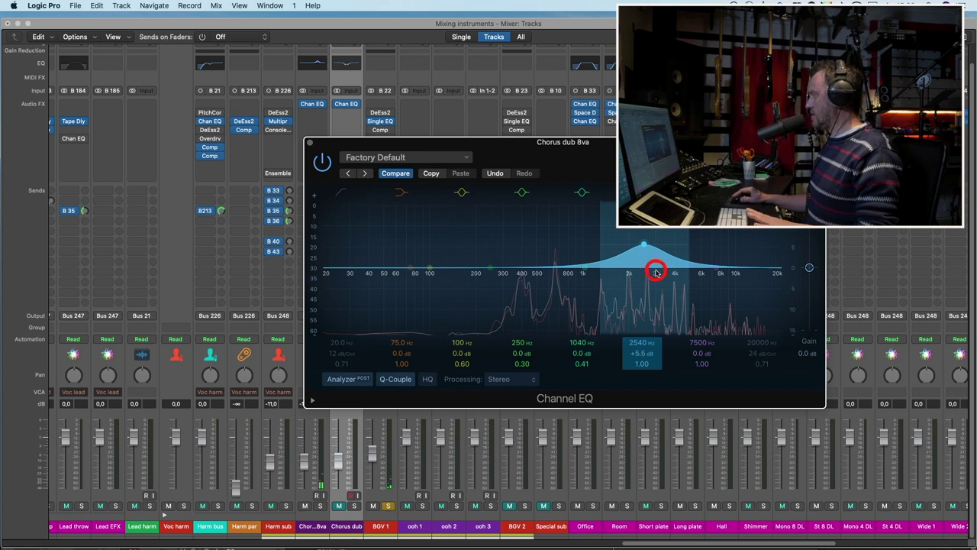
mouse_move(653, 268)
left_mouse_down()
mouse_move(644, 229)
mouse_move(653, 229)
mouse_move(652, 299)
mouse_move(650, 279)
left_mouse_up()
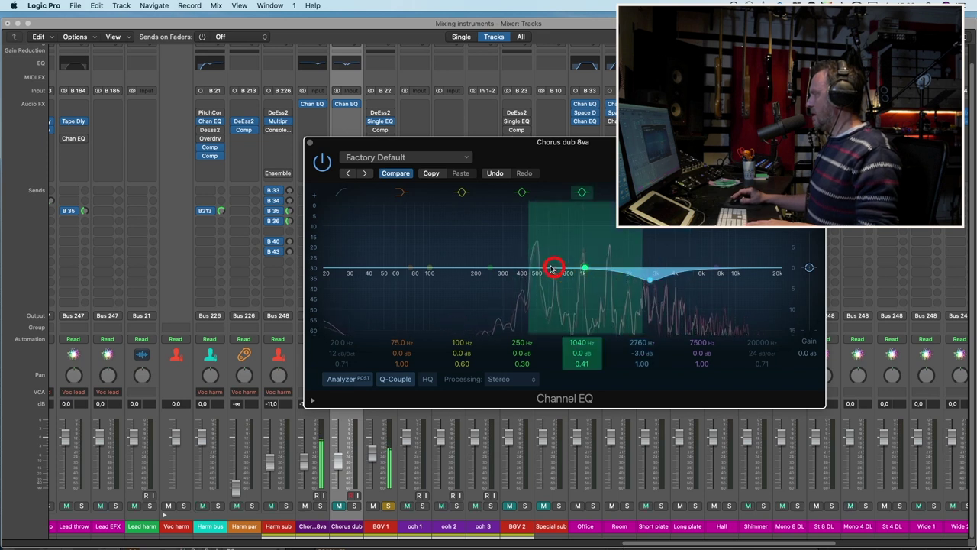
Step: Cut 5.1 dB at about 705 Hz with a Q of 0.67 on Chorus dub 8va and close its EQ
left_click_drag(500, 267, 554, 285)
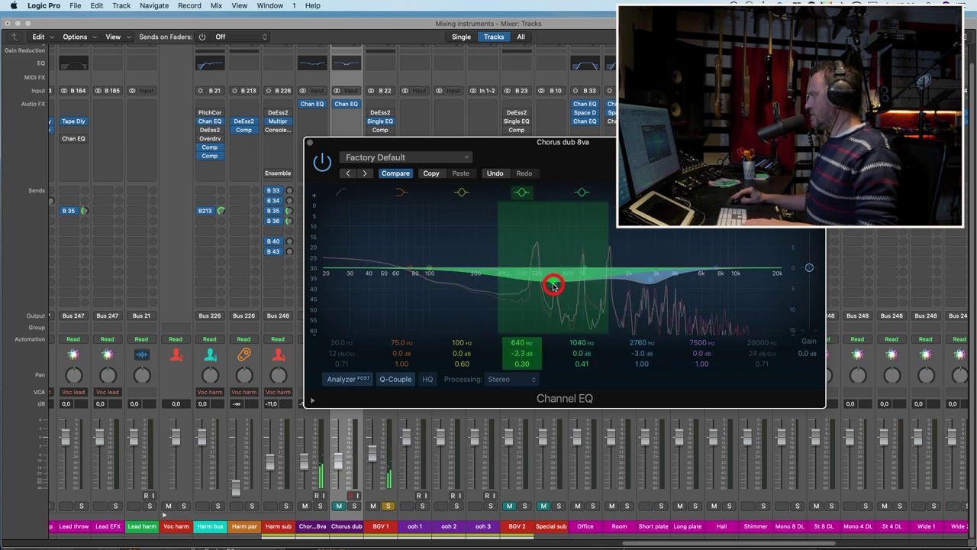
left_click_drag(524, 362, 525, 364)
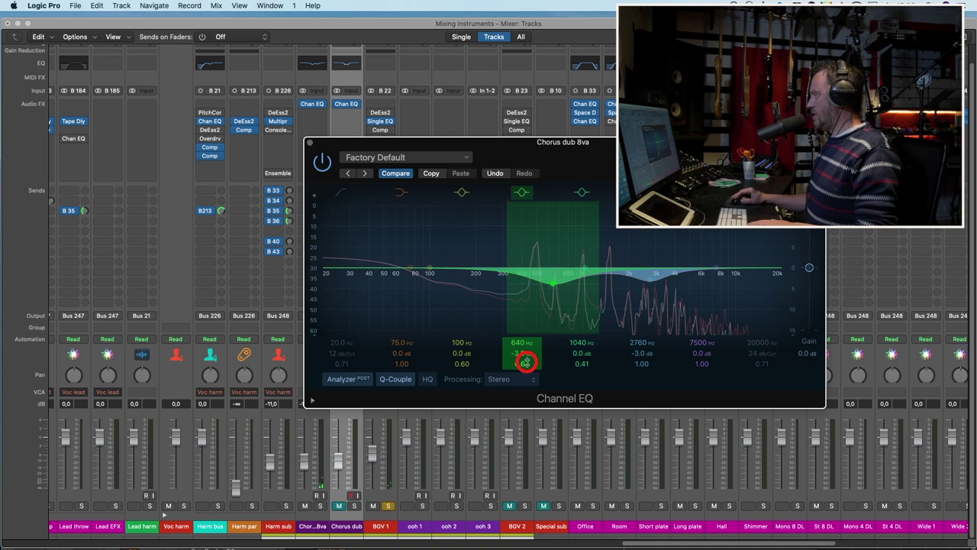
left_click_drag(554, 284, 559, 289)
left_click(378, 214)
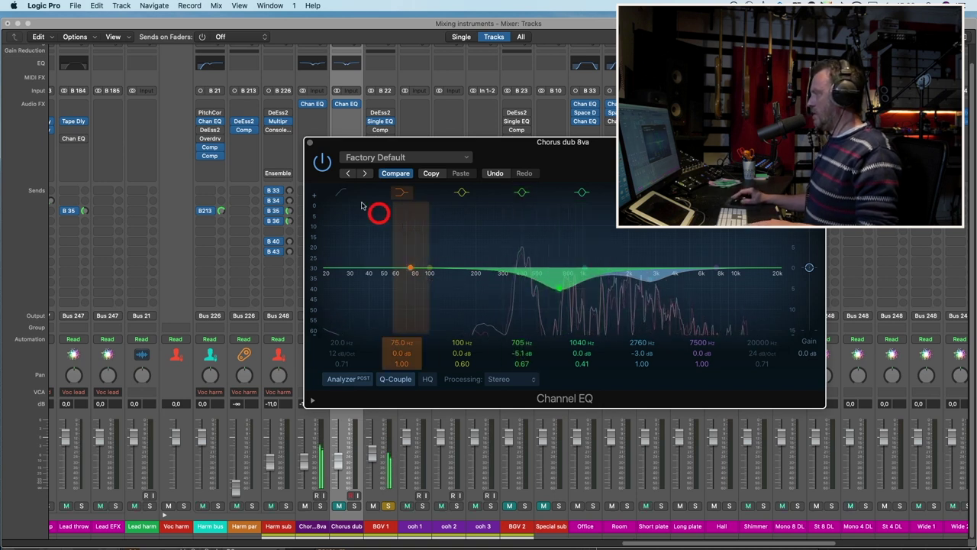
left_click(309, 143)
Step: Unmute Chorus dub and set its fader to -9.6 dB against the octave track
left_click(339, 517)
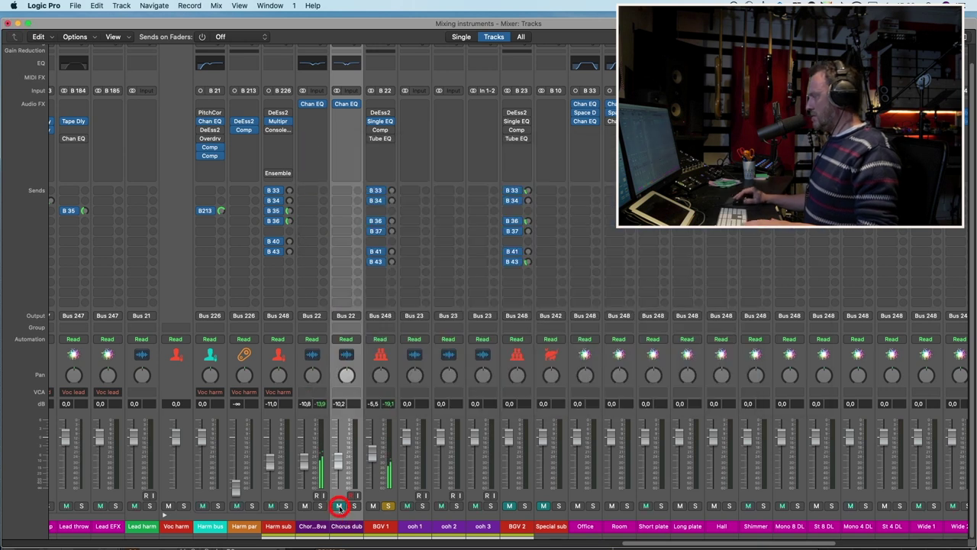
left_click(339, 506)
left_click_drag(341, 464, 340, 460)
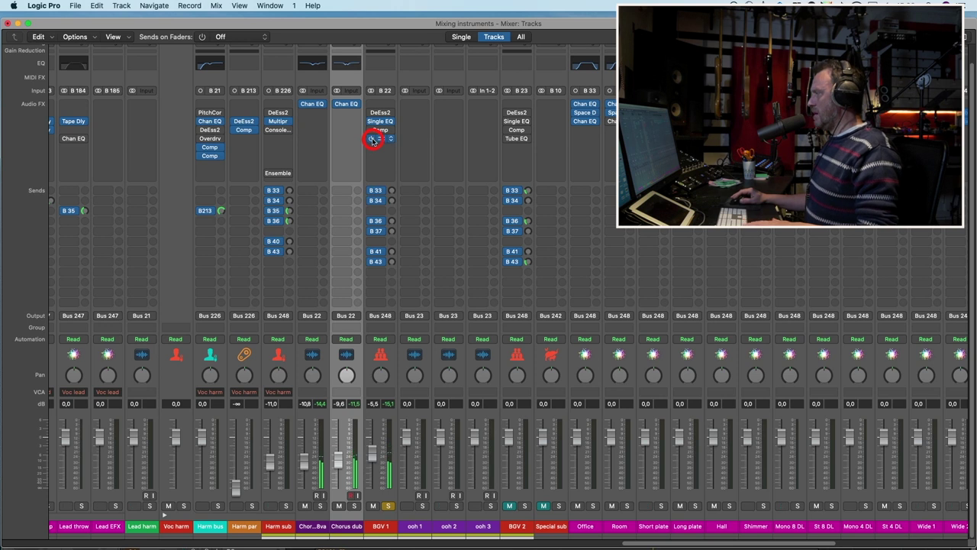
Step: Enable BGV 1's Vintage Tube EQ, adjust its High Freq and set High Boost to about 6
left_click(372, 139)
left_click_drag(606, 163, 569, 102)
left_click_drag(553, 256, 548, 252)
left_click_drag(527, 178, 529, 175)
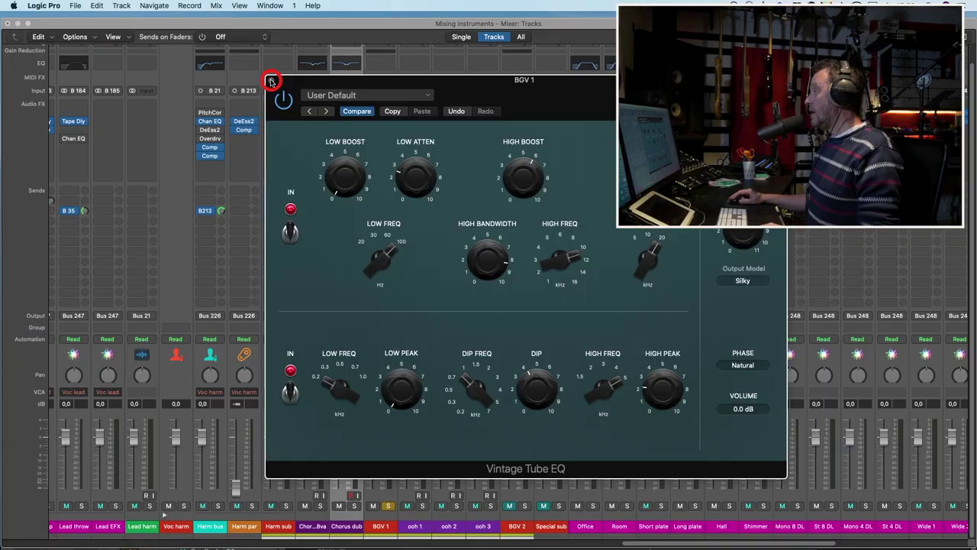
left_click(277, 98)
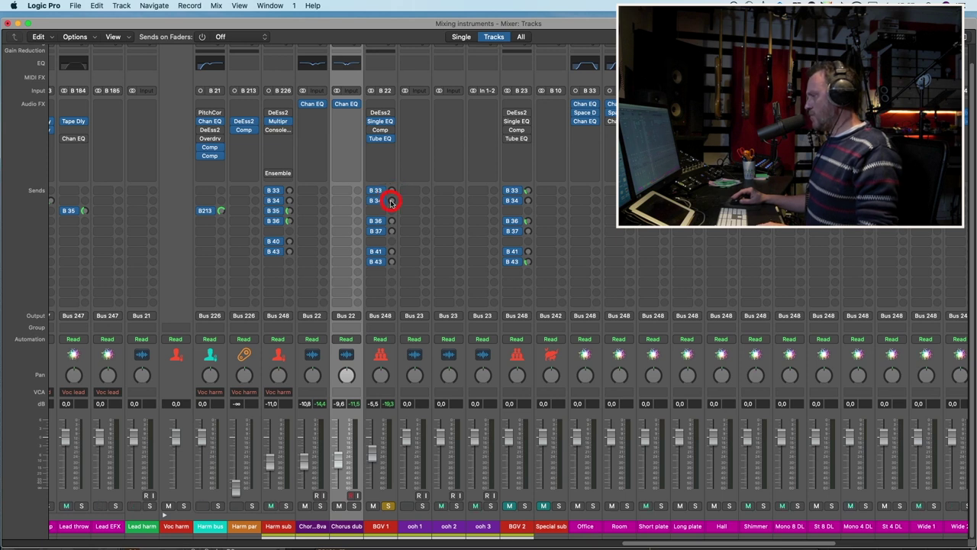
Step: Raise BGV 1's bus 34 send to the Room reverb
left_click_drag(391, 201, 381, 166)
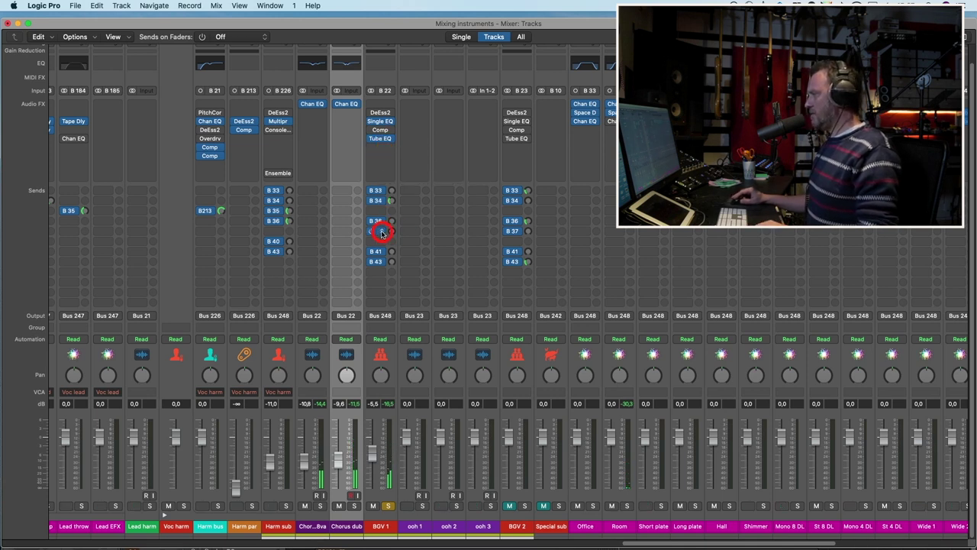
left_click(382, 232)
left_click(395, 223)
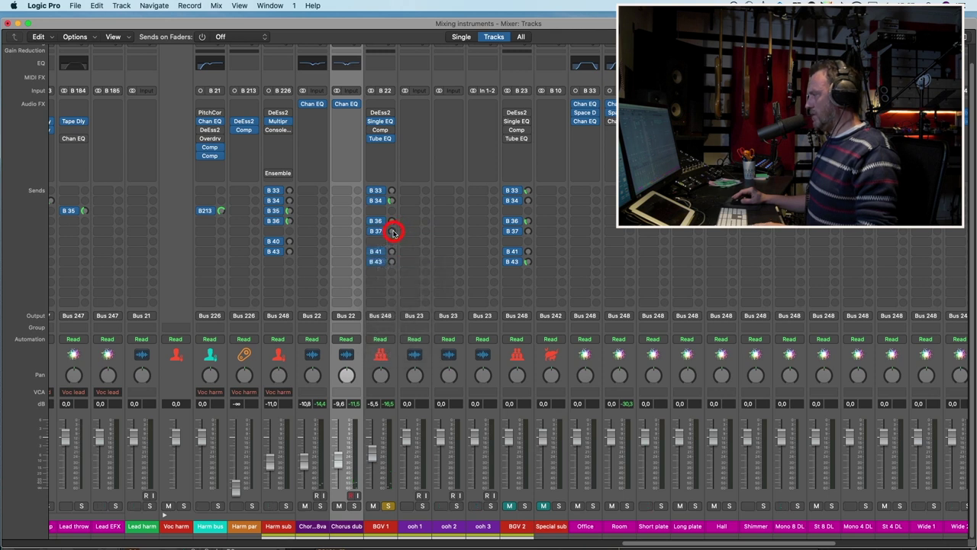
left_click_drag(393, 232, 389, 221)
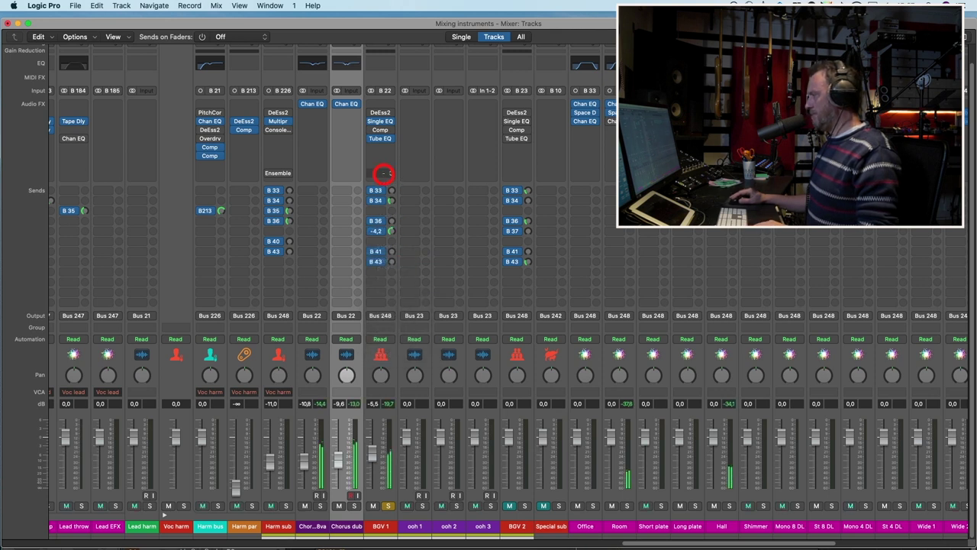
left_click_drag(391, 231, 382, 286)
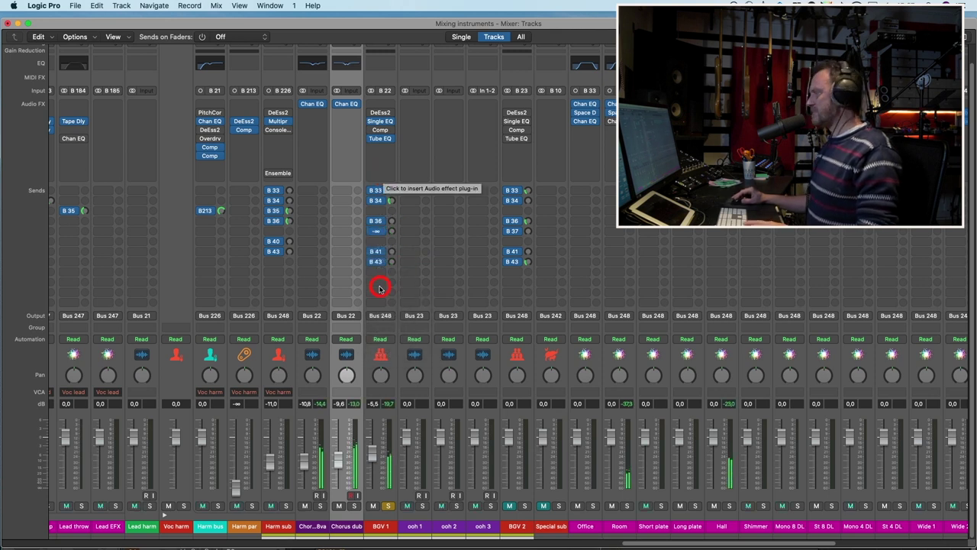
Step: Raise BGV 1's bus 36 send to the Long plate reverb and fine-tune its level
left_click_drag(392, 210, 389, 181)
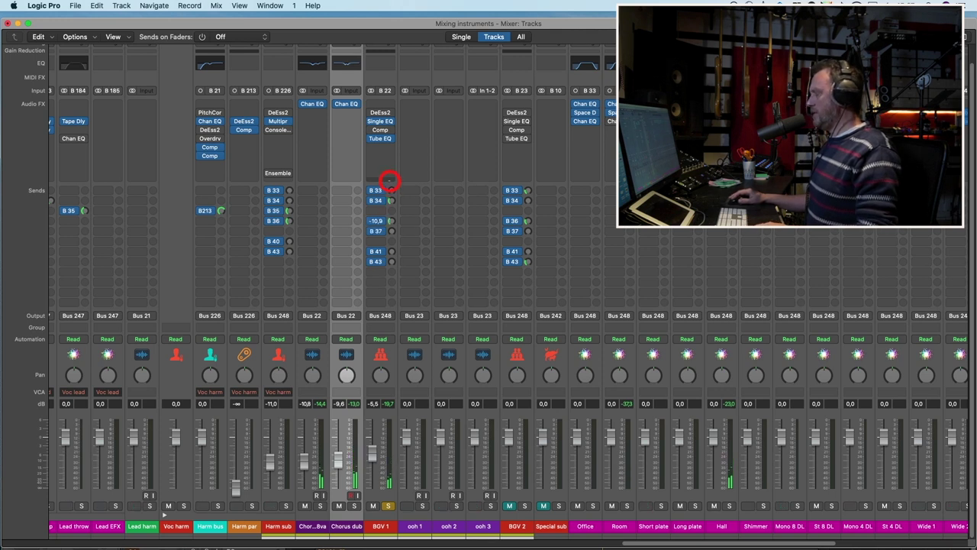
left_click_drag(393, 224, 393, 217)
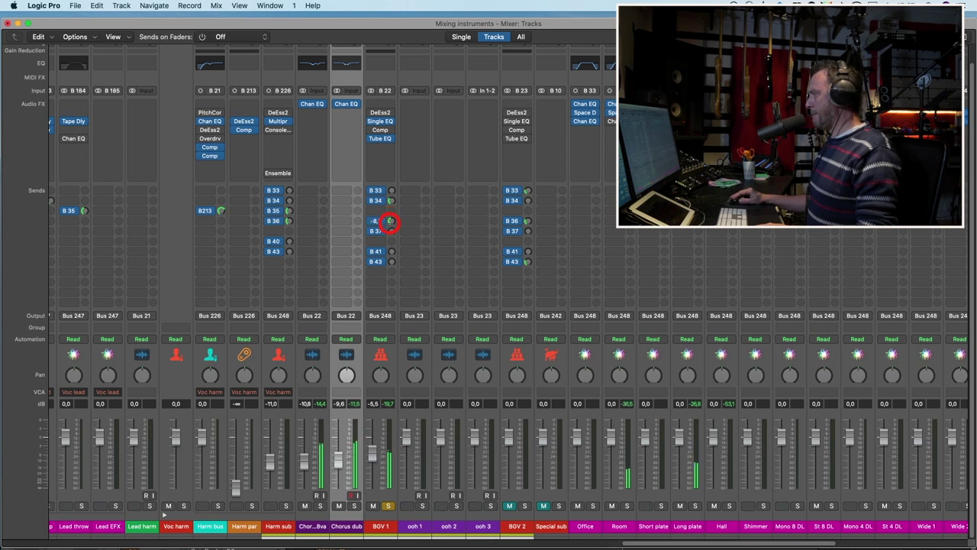
left_click_drag(389, 222, 397, 231)
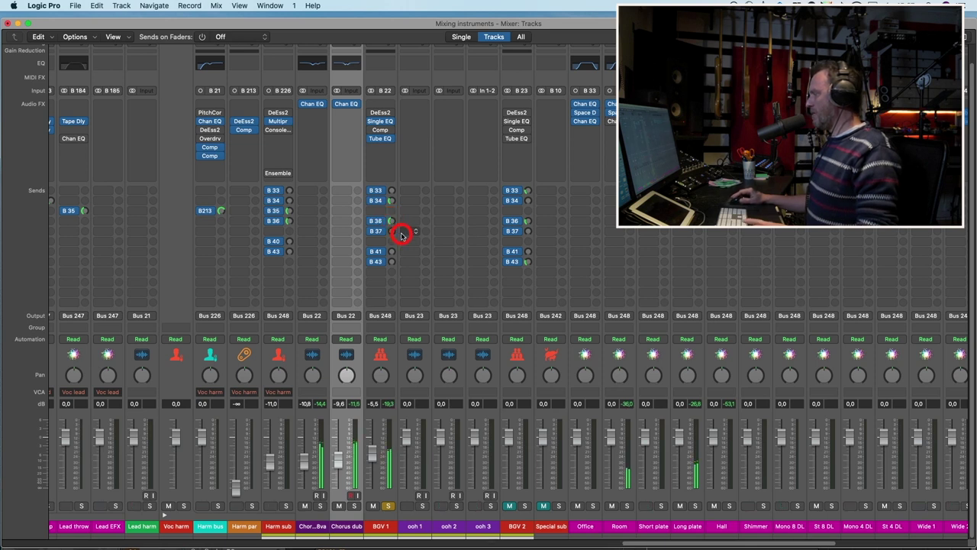
Step: Raise BGV 1's bus 41 send to the St 8 DL stereo delay
left_click(379, 252)
left_click(392, 255)
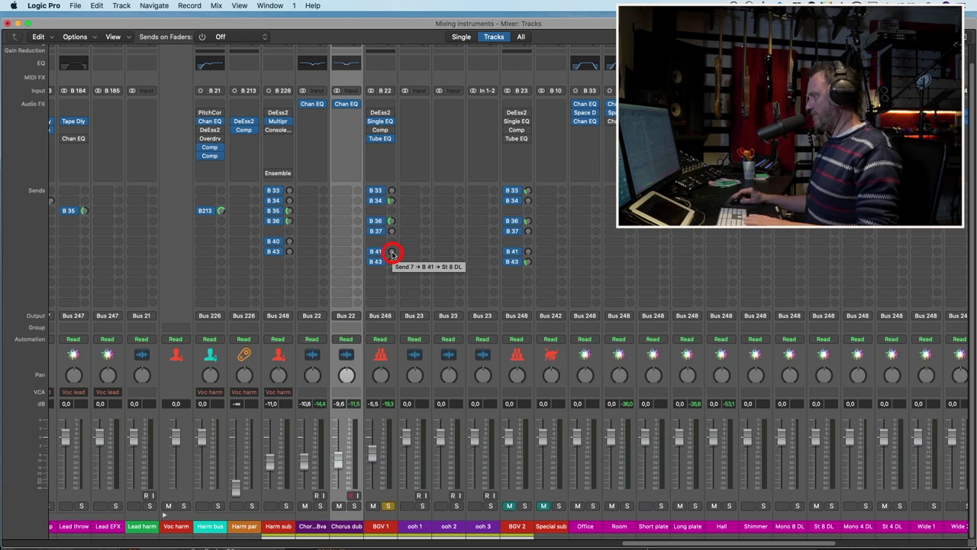
left_click_drag(389, 236, 388, 216)
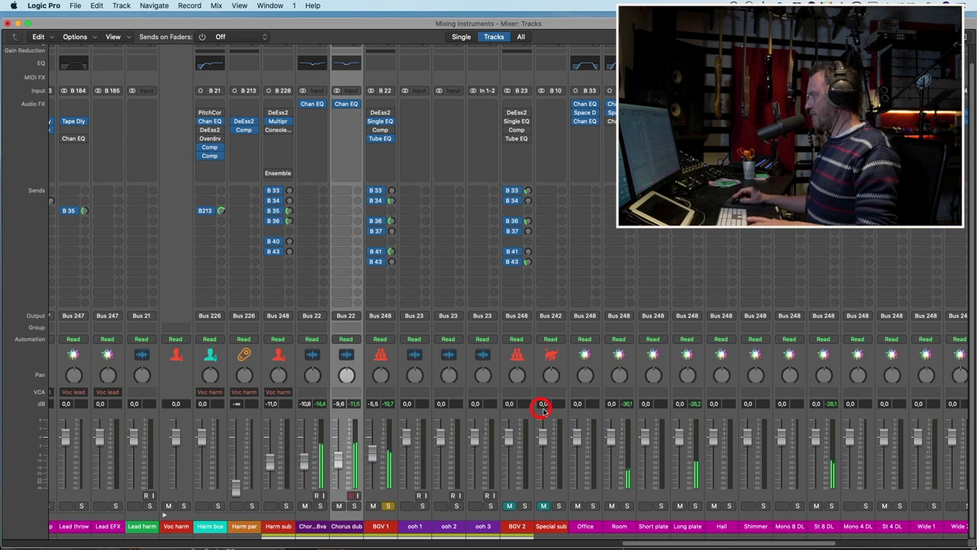
Step: In the St 8 DL Stereo Delay, set feedback to 47% left and 44% right and the right High Cut to 1700 Hz
left_click_drag(668, 542, 706, 542)
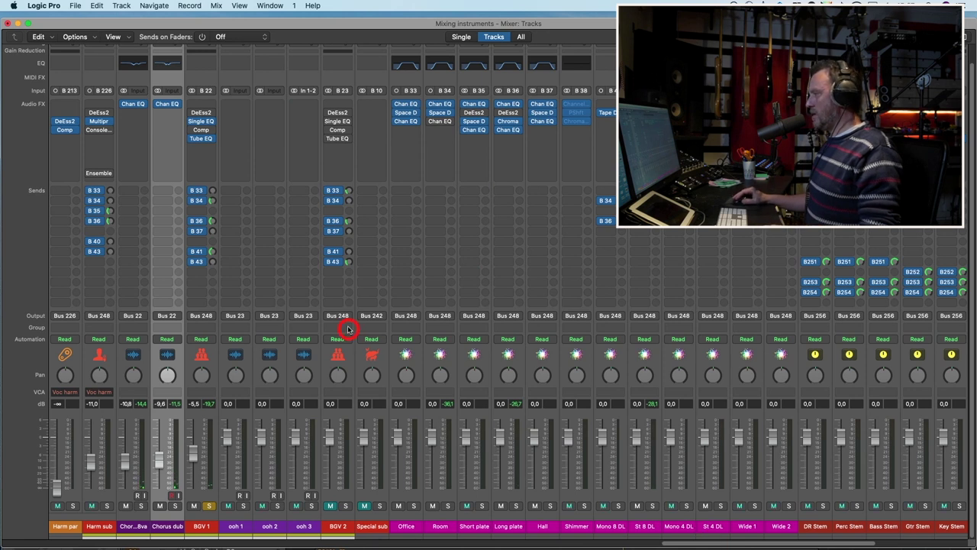
left_click(200, 252)
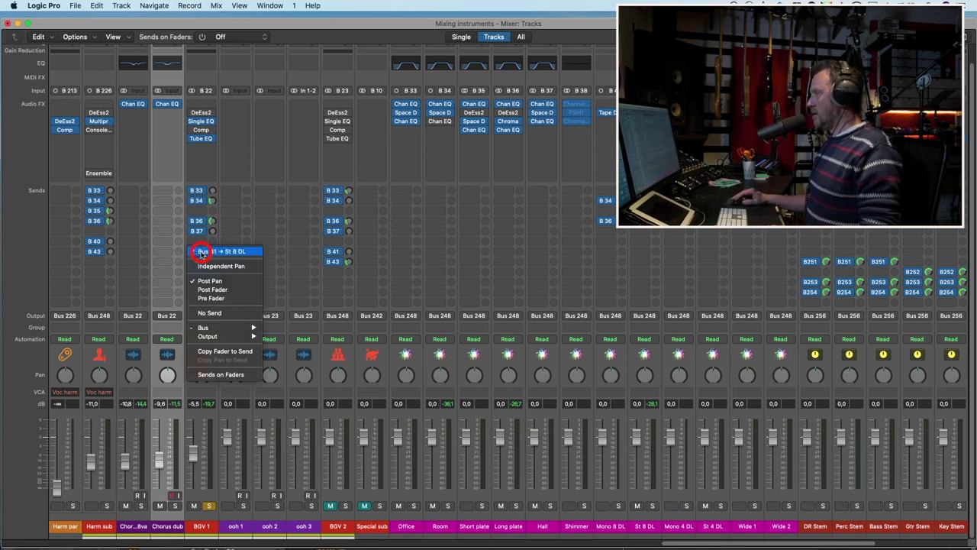
left_click(201, 252)
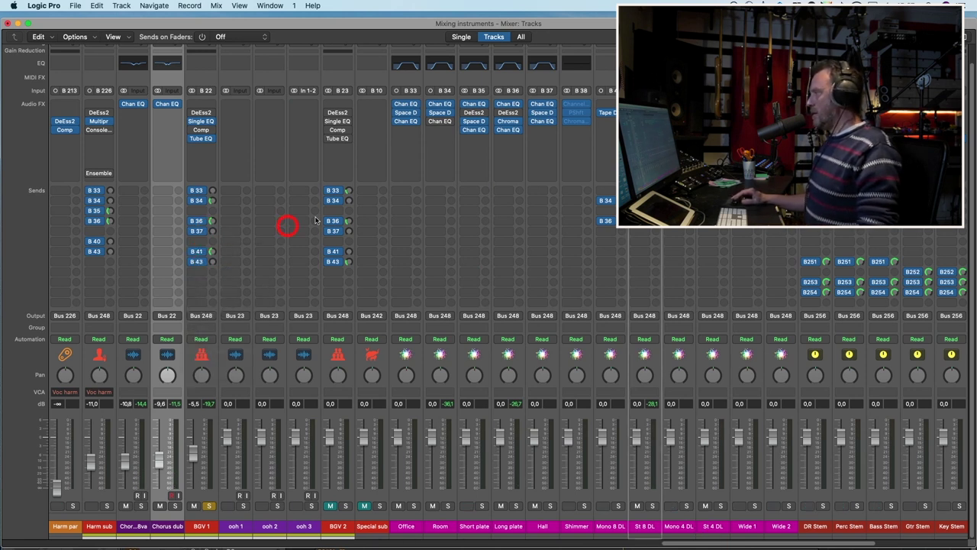
left_click(644, 104)
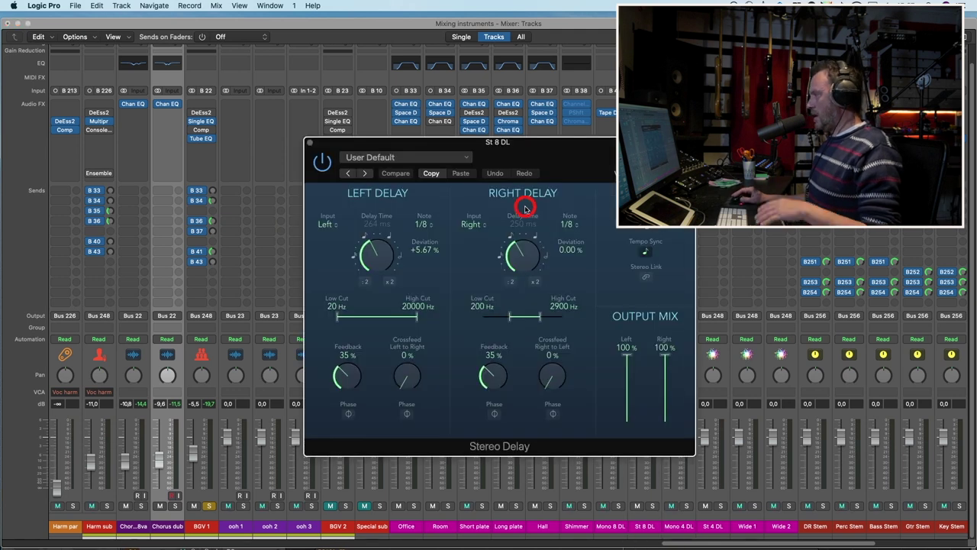
left_click(484, 246)
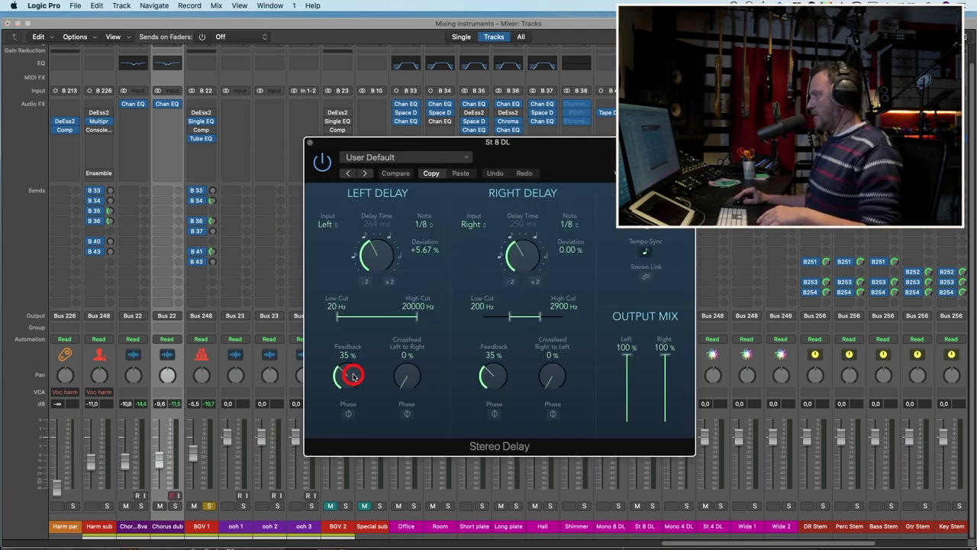
left_click_drag(343, 377, 502, 368)
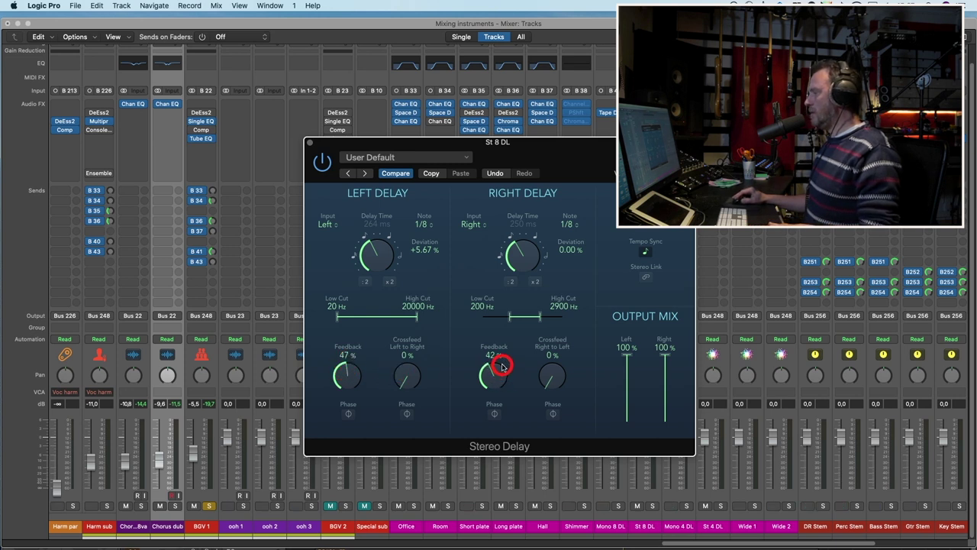
left_click(534, 309)
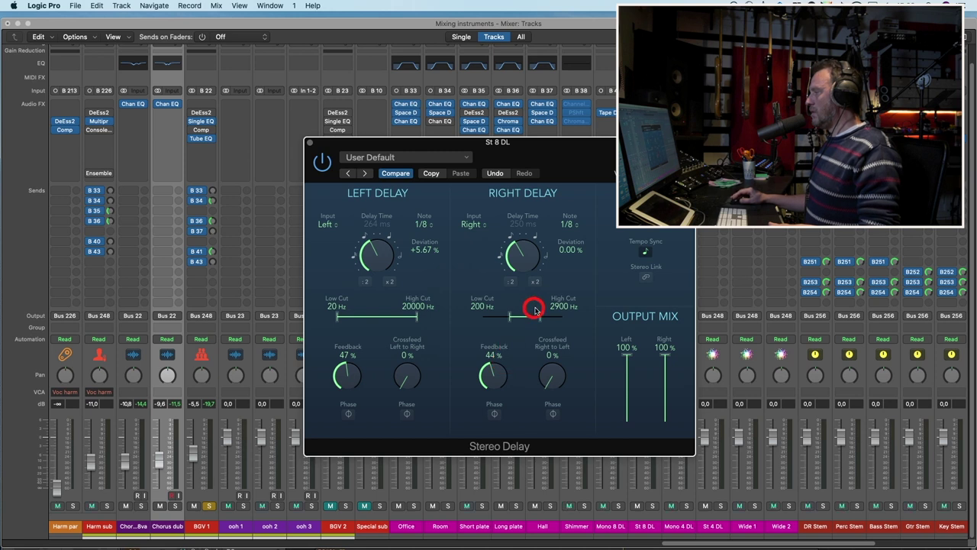
left_click_drag(540, 315, 534, 318)
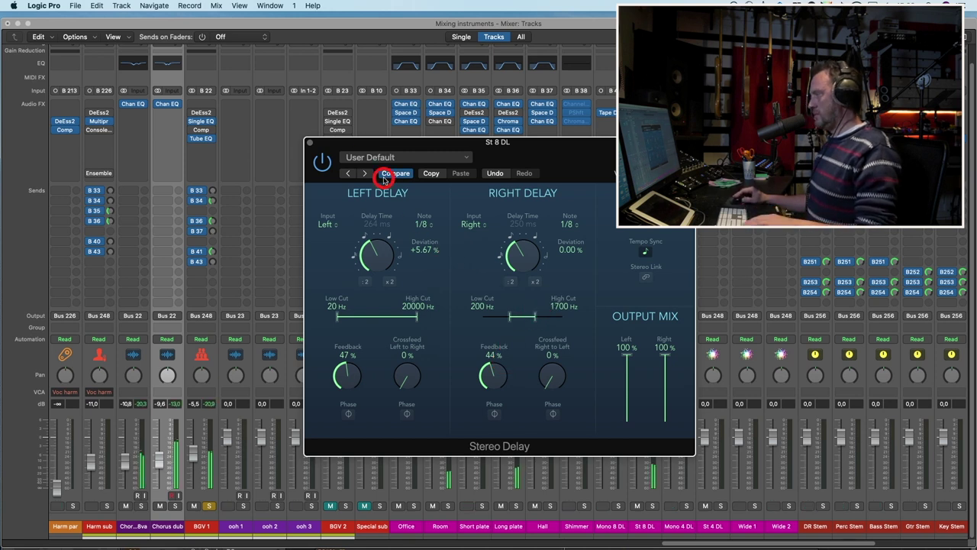
left_click(312, 144)
left_click(229, 400)
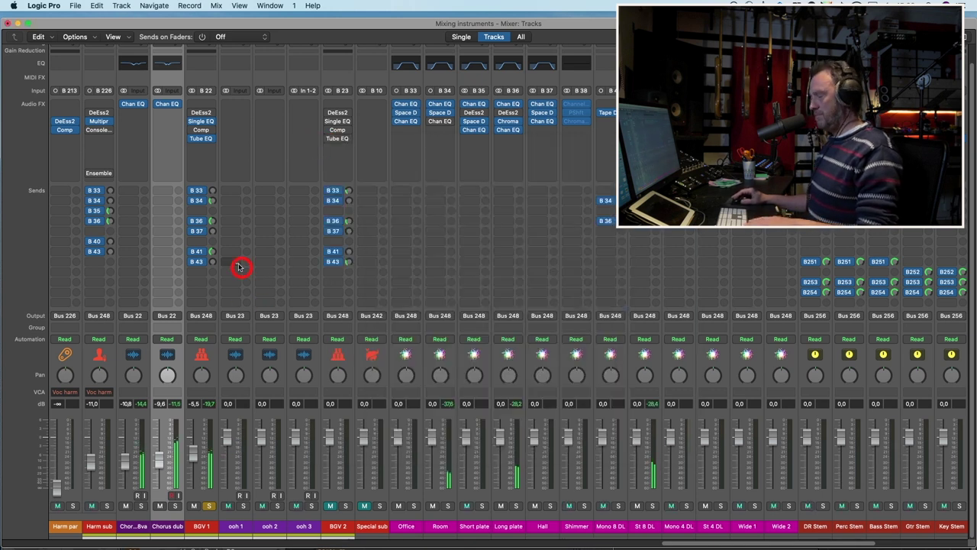
Step: Adjust BGV 1's bus 41 send and add sends to bus 47 and bus 48
left_click_drag(211, 254, 390, 400)
left_click(205, 303)
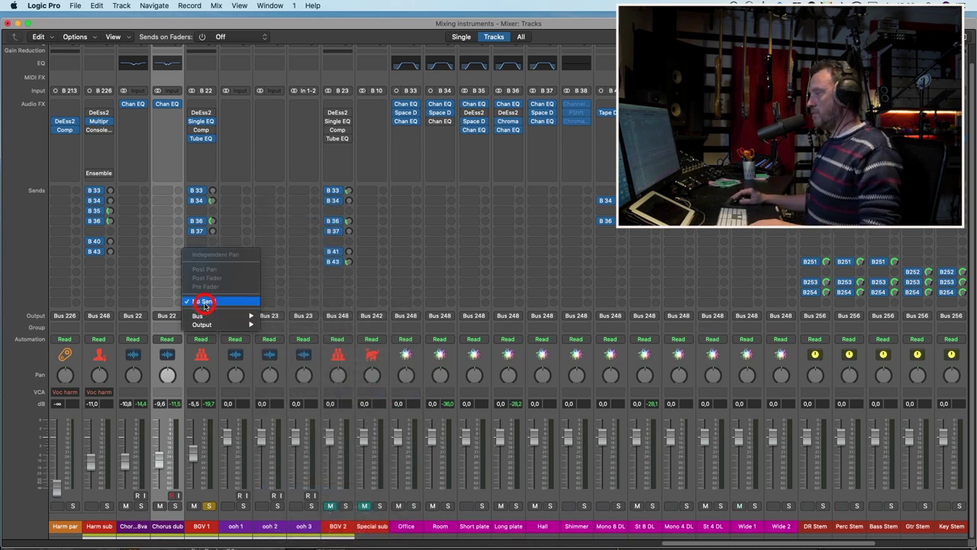
left_click_drag(205, 304, 382, 393)
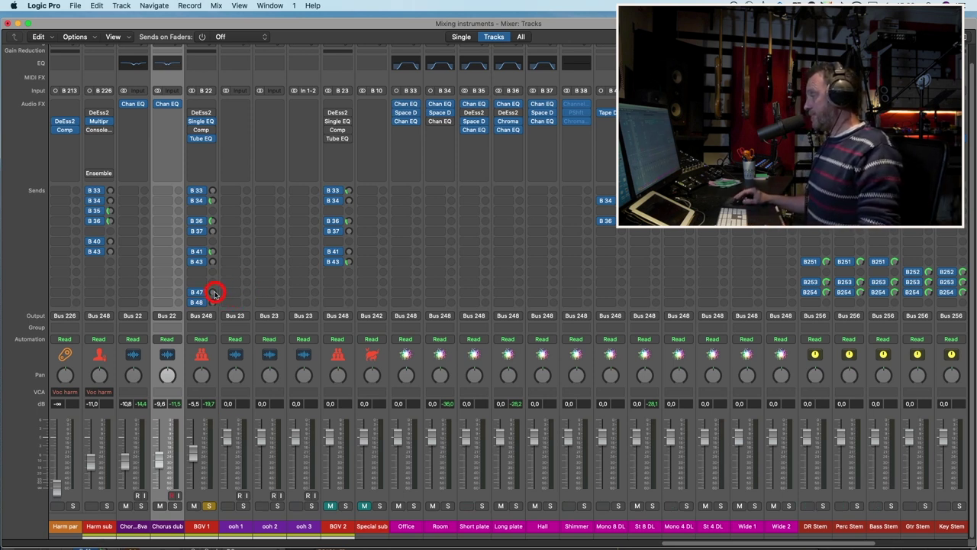
Step: Balance BGV 1's sends to the Wide effects, raising bus 47 and keeping bus 48 lower
left_click_drag(214, 293, 226, 379)
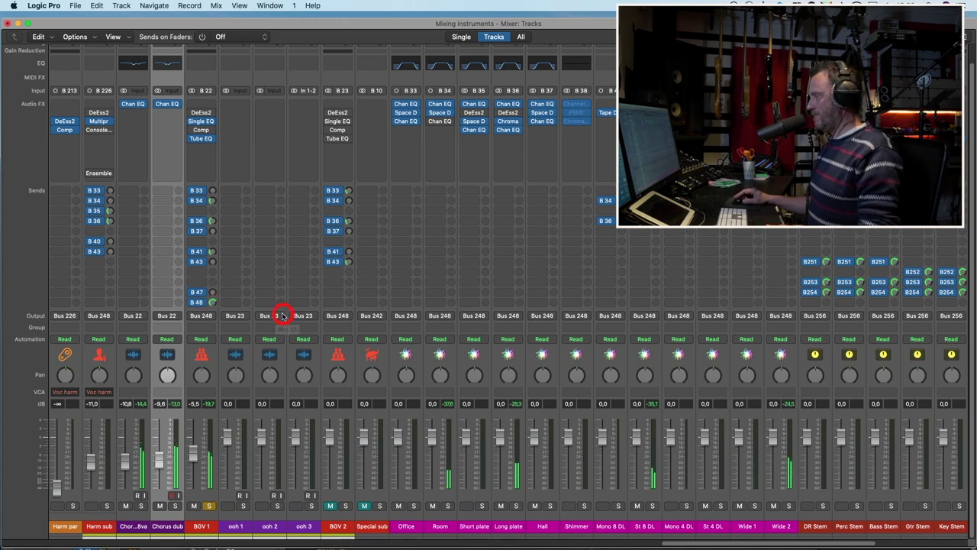
left_click_drag(212, 302, 212, 341)
left_click_drag(211, 292, 207, 257)
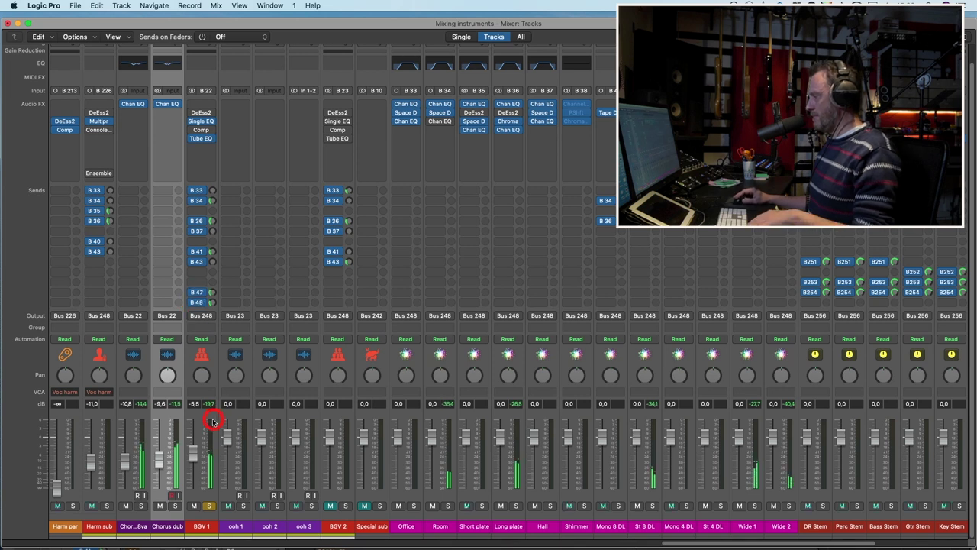
Step: Unsolo BGV 1 and raise its volume to about -0.6 dB in the full mix
left_click(209, 505)
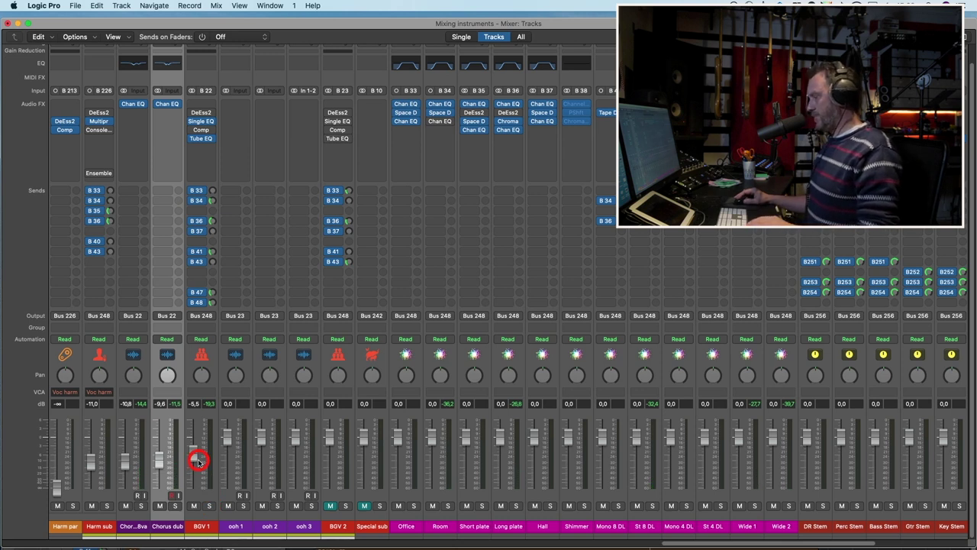
left_click_drag(198, 460, 196, 455)
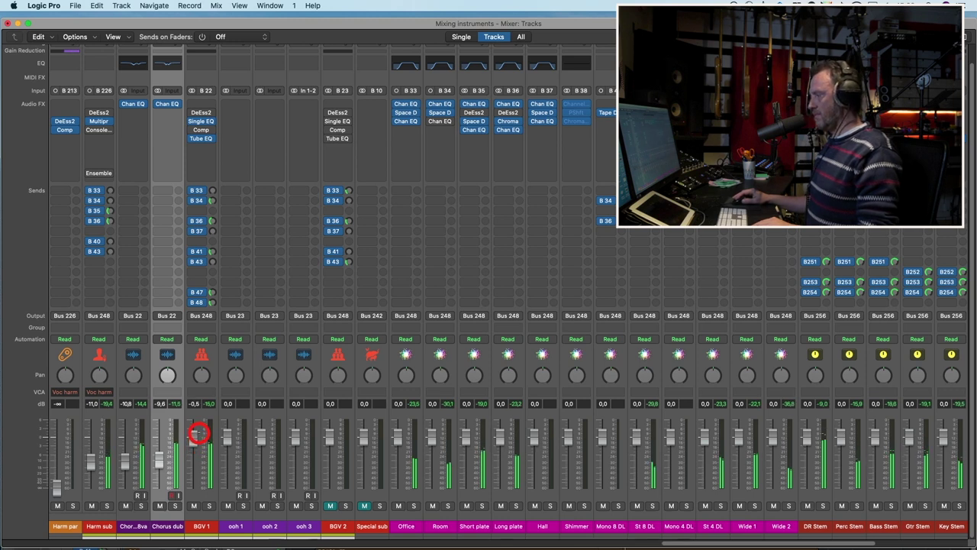
Step: Raise Chorus dub 8va and Chorus dub together to -5.8 and -4.6 dB, and set BGV 1's volume to -2.6 dB
left_click(128, 525)
left_click(162, 526, "shift")
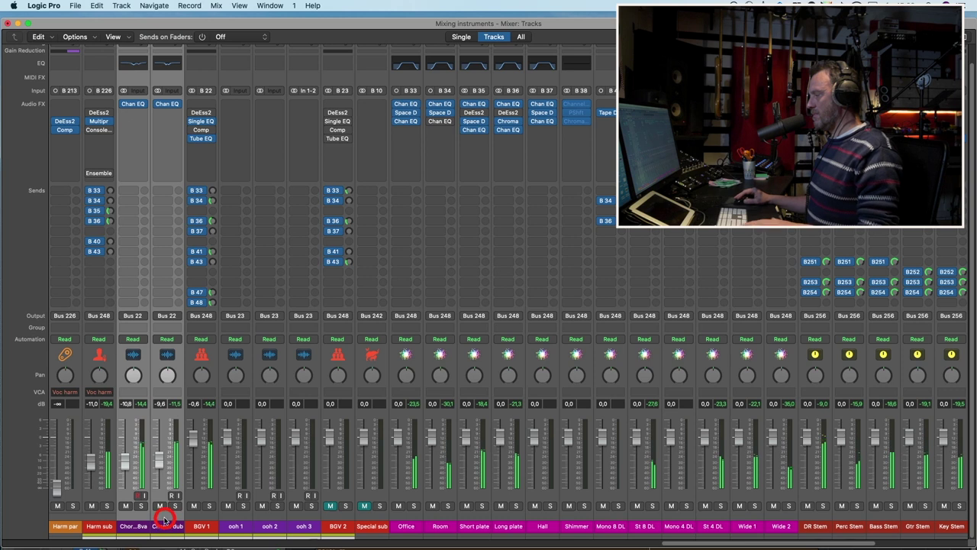
left_click(140, 485)
left_click_drag(140, 485, 127, 454)
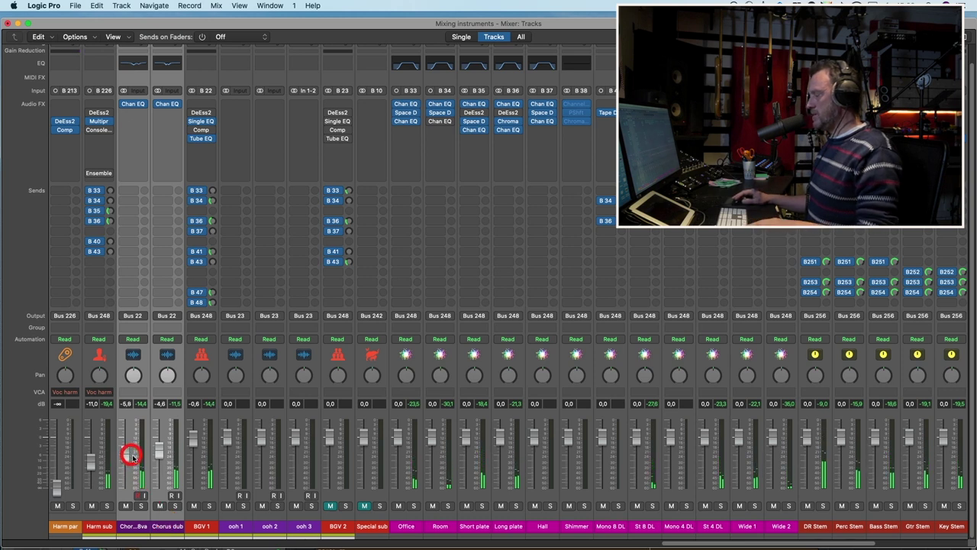
left_click(245, 507)
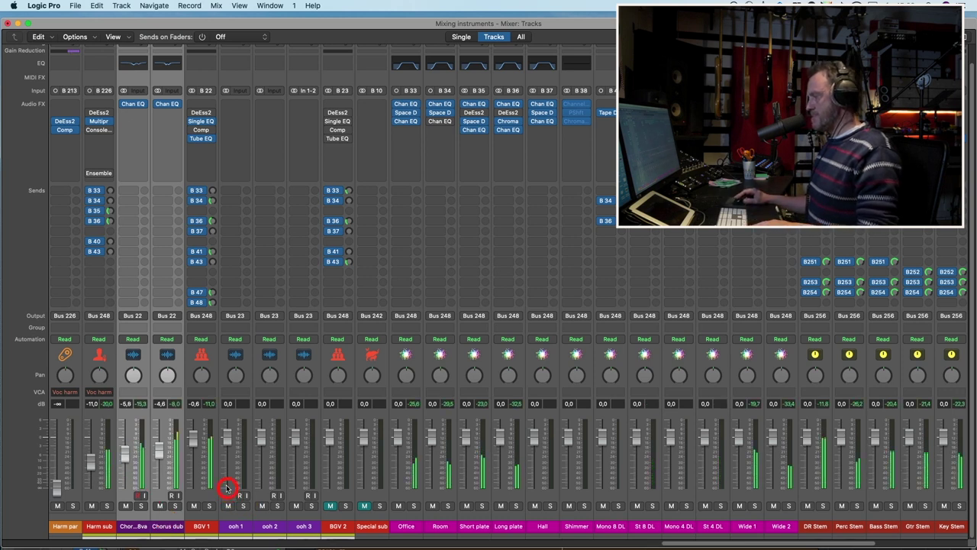
left_click(196, 441)
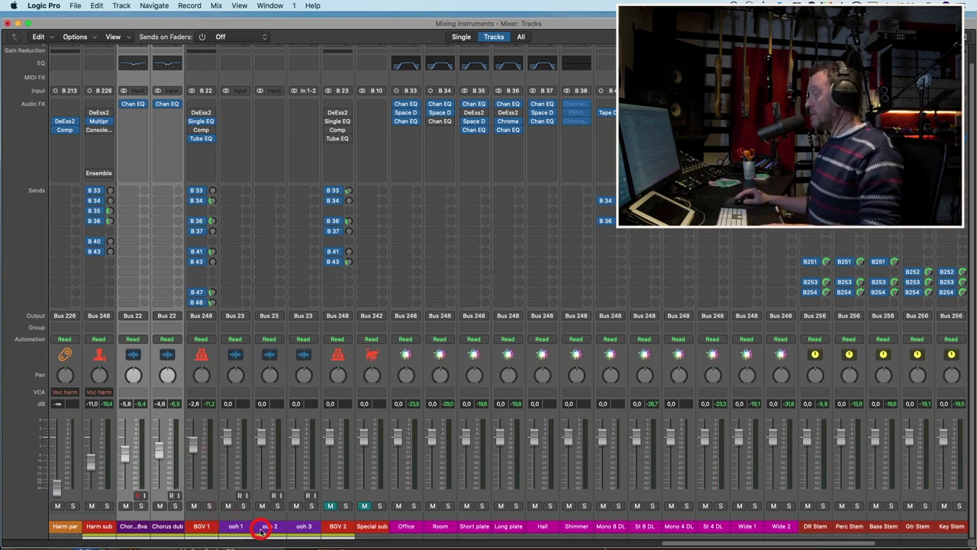
Step: Solo Harm sub during playback and set its volume to -8.6 dB and Harm par's to -4.6 dB
left_click_drag(721, 545, 658, 545)
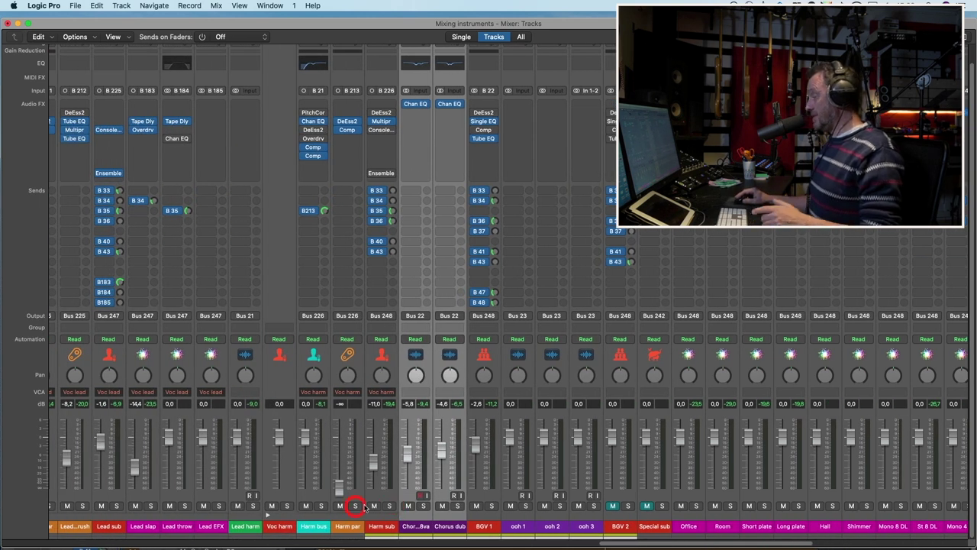
left_click(390, 505)
key("space")
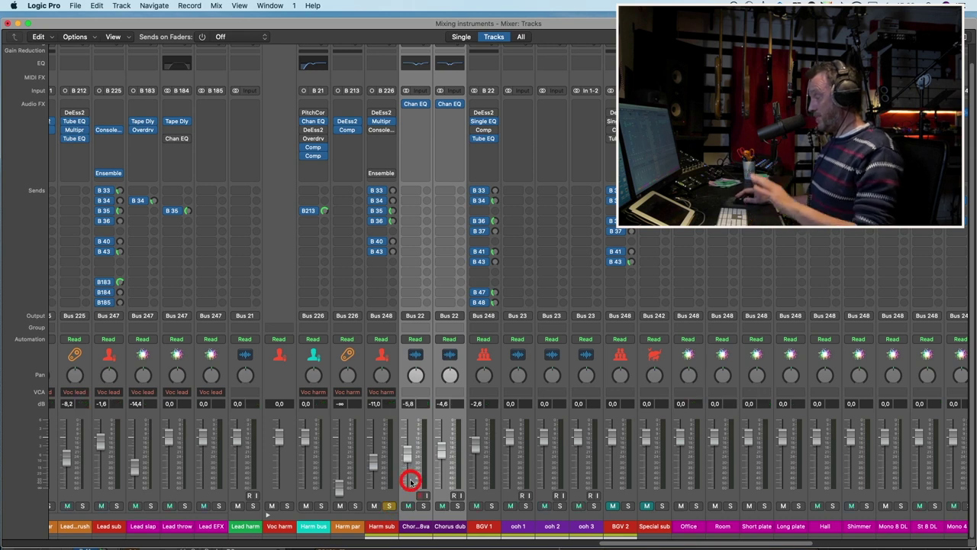
left_click_drag(377, 461, 382, 458)
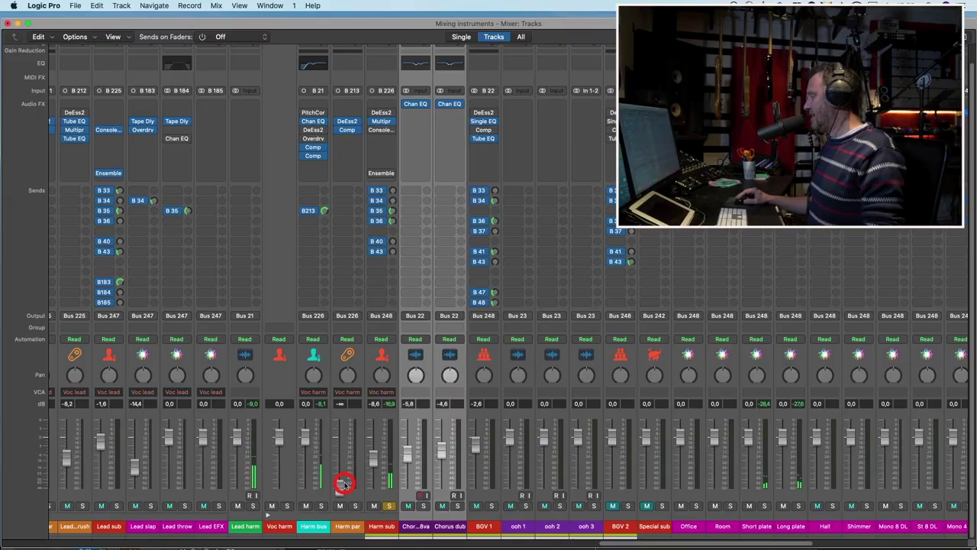
left_click_drag(345, 483, 342, 450)
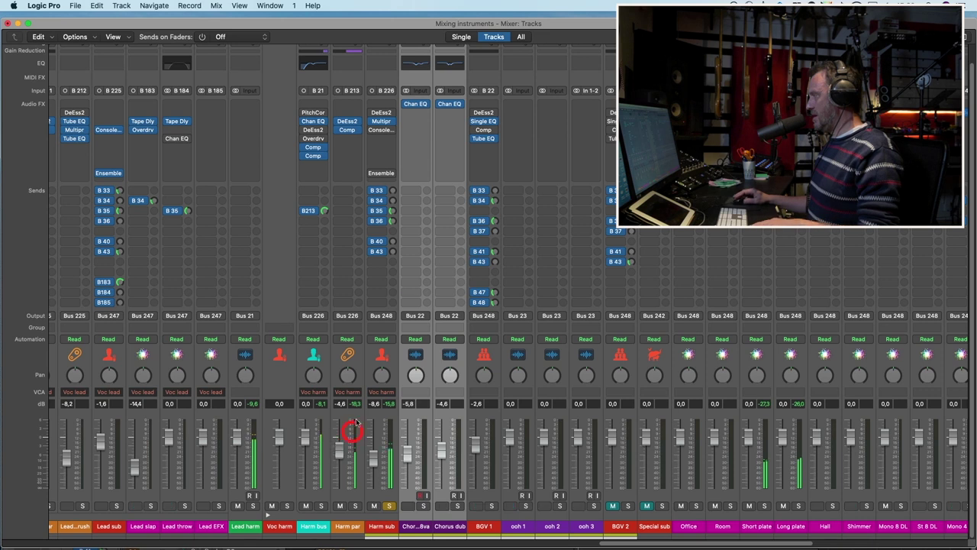
Step: Enable Harm sub's Vintage Console EQ, cut Mid Gain to about -2.5 dB at an adjusted Mid Freq, and set Low Cut to 272 Hz
left_click(373, 130)
left_click_drag(586, 243, 588, 247)
mouse_move(586, 318)
left_mouse_down()
mouse_move(584, 352)
mouse_move(588, 321)
left_mouse_up()
left_click_drag(586, 243, 585, 268)
left_click_drag(585, 311, 580, 302)
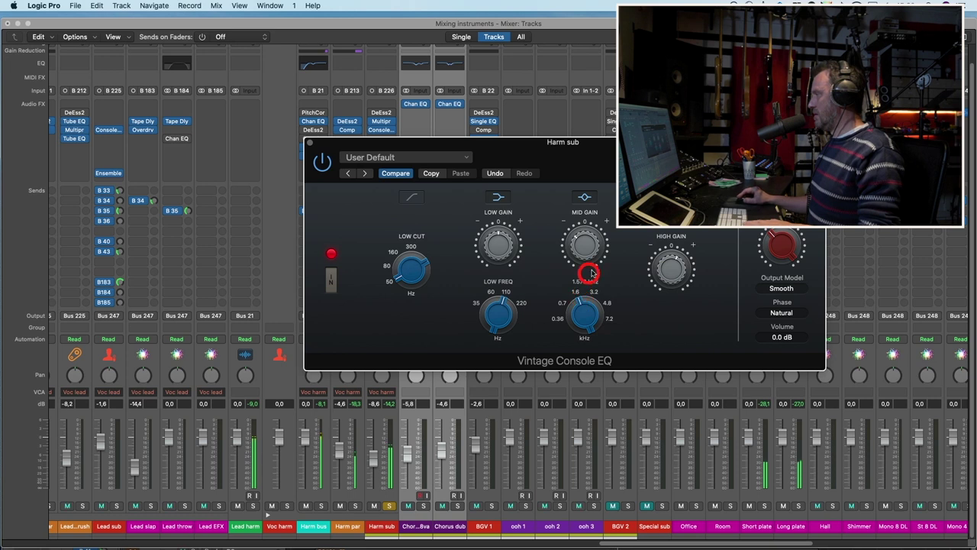
left_click_drag(592, 247, 585, 245)
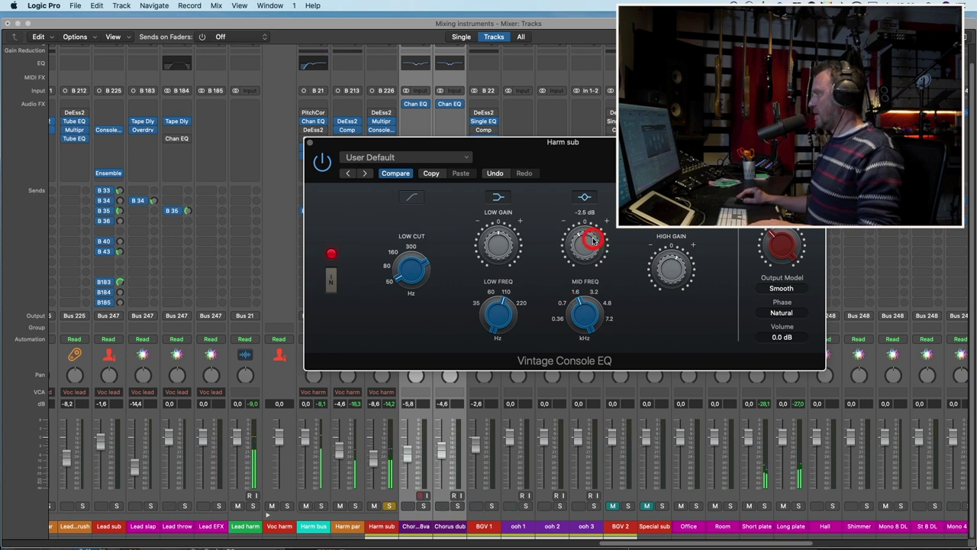
left_click(416, 245)
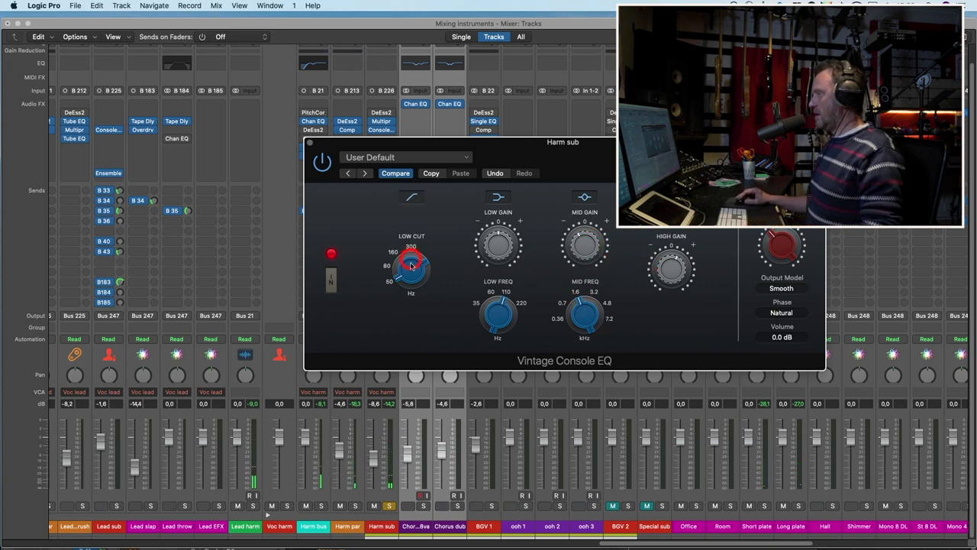
left_click_drag(412, 265, 396, 162)
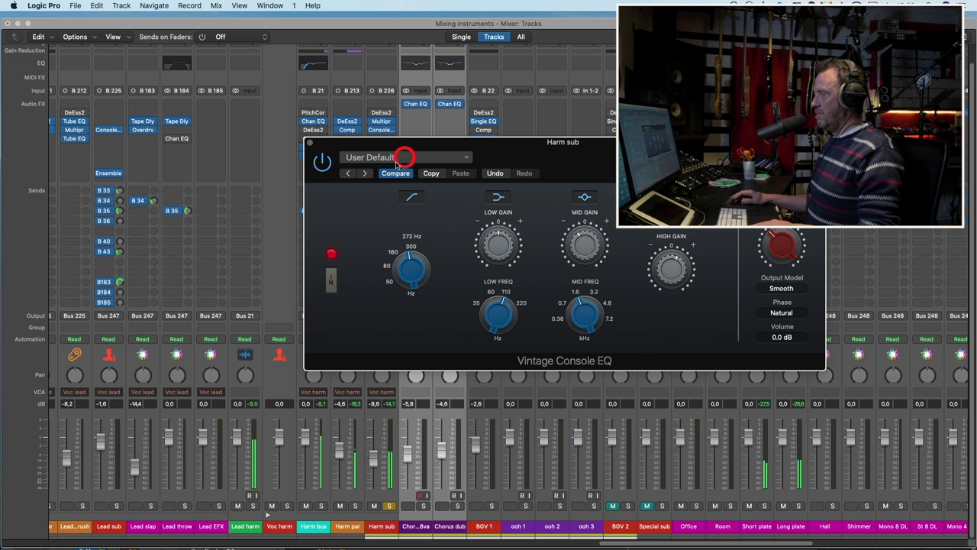
left_click(310, 144)
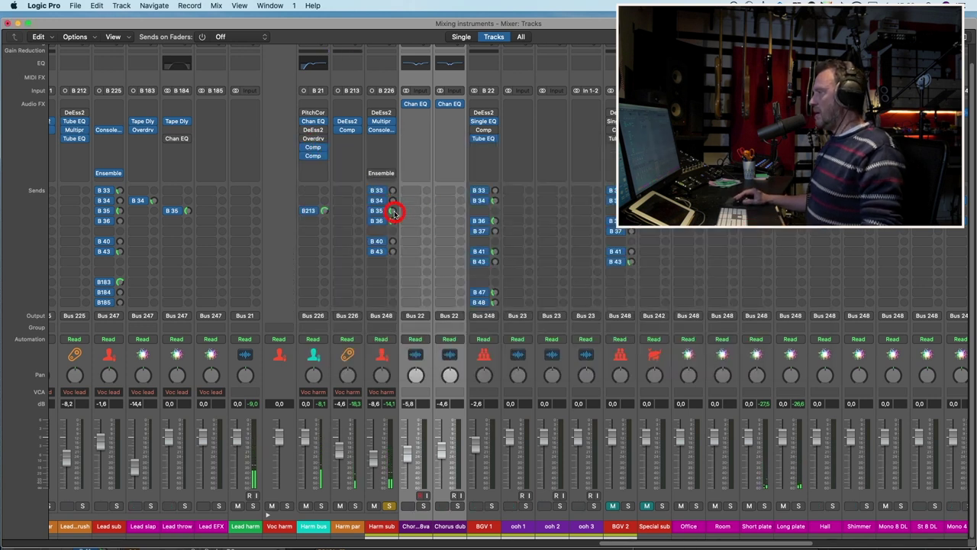
Step: Adjust Harm sub's bus 35 and bus 36 plate sends and raise its bus 43 send to about -10.5 dB
mouse_move(393, 210)
left_mouse_down()
mouse_move(395, 198)
mouse_move(389, 226)
left_mouse_up()
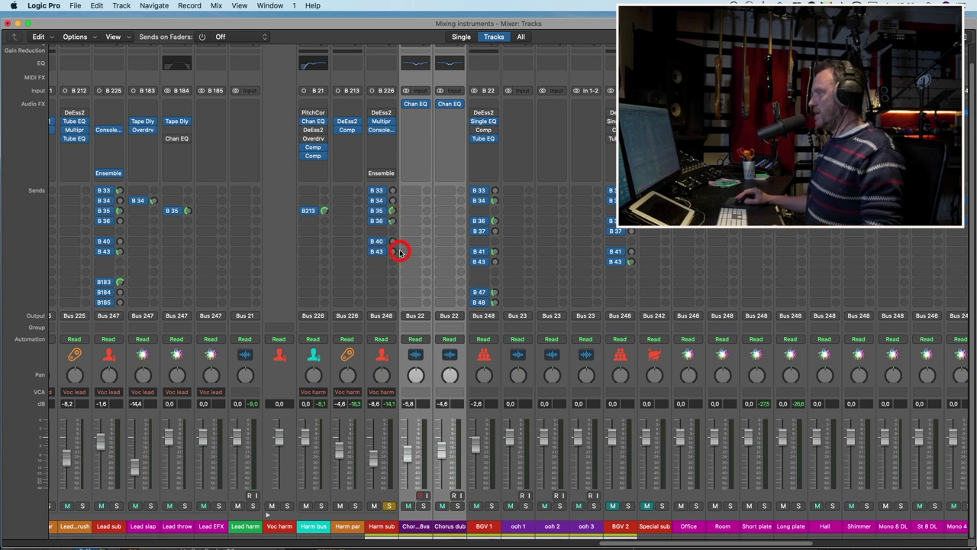
left_click_drag(399, 252, 393, 249)
left_click_drag(394, 208, 397, 216)
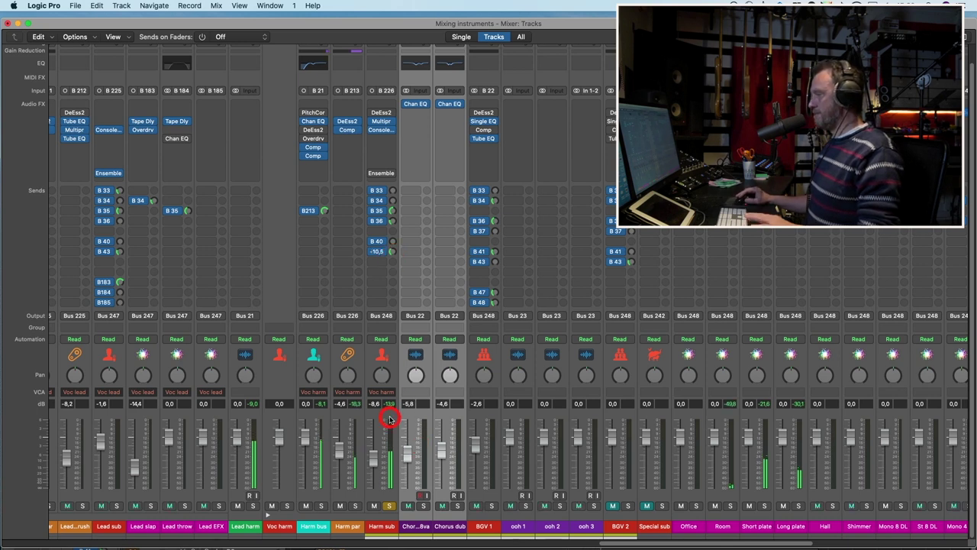
Step: Unsolo Harm sub and set its volume to -9.6 dB in the full mix
left_click_drag(389, 419, 390, 421)
left_click(389, 505)
left_click(389, 506)
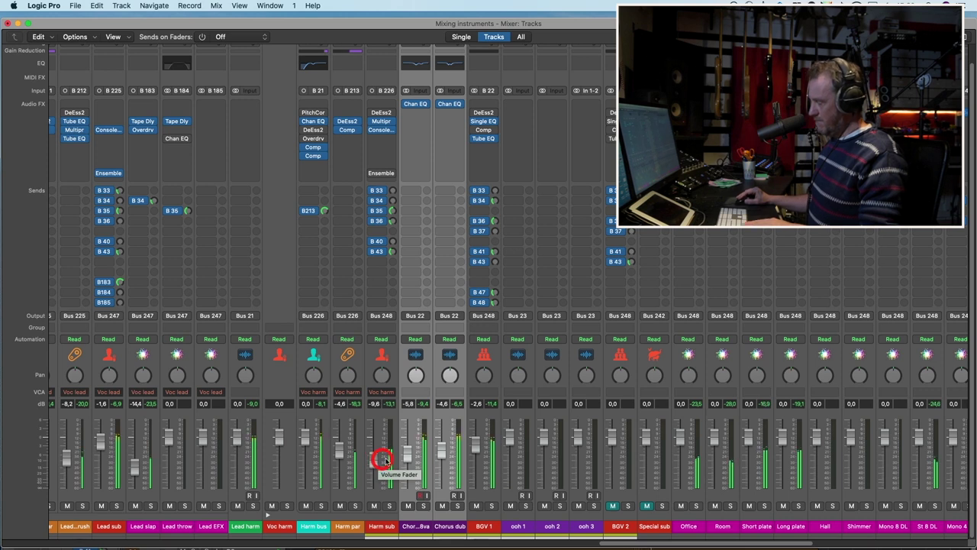
Step: Set the cycle range to bars 8 to 11 over the ooh regions in the Tracks window and bring the mixer back to the front
left_click_drag(434, 21, 564, 76)
left_click(111, 265)
left_click_drag(125, 267, 129, 61)
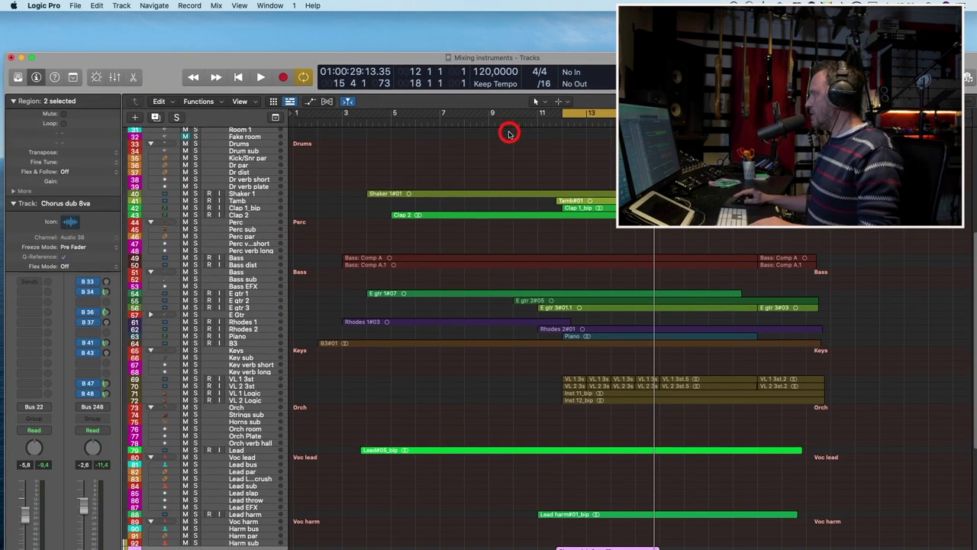
scroll(509, 133, "down", 5)
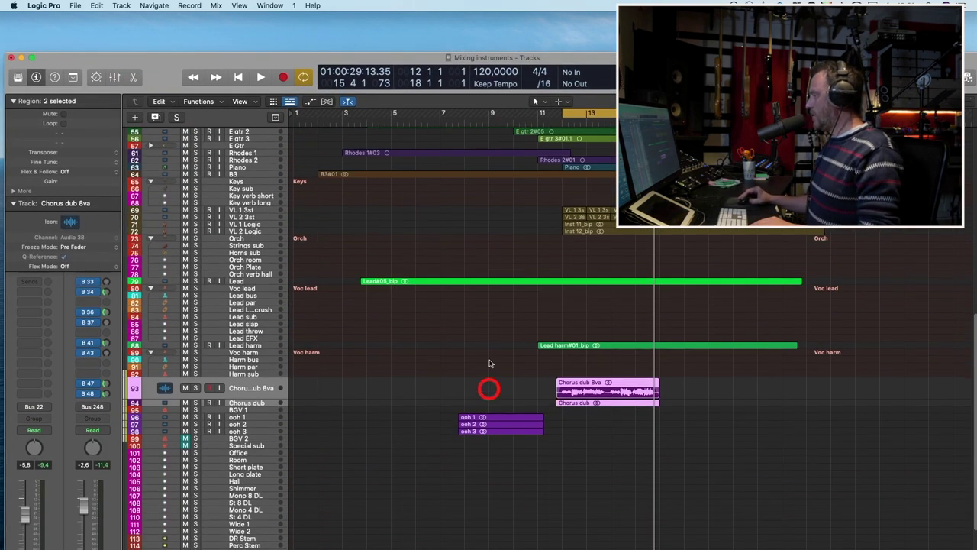
left_click_drag(467, 114, 536, 118)
left_click_drag(704, 55, 688, 243)
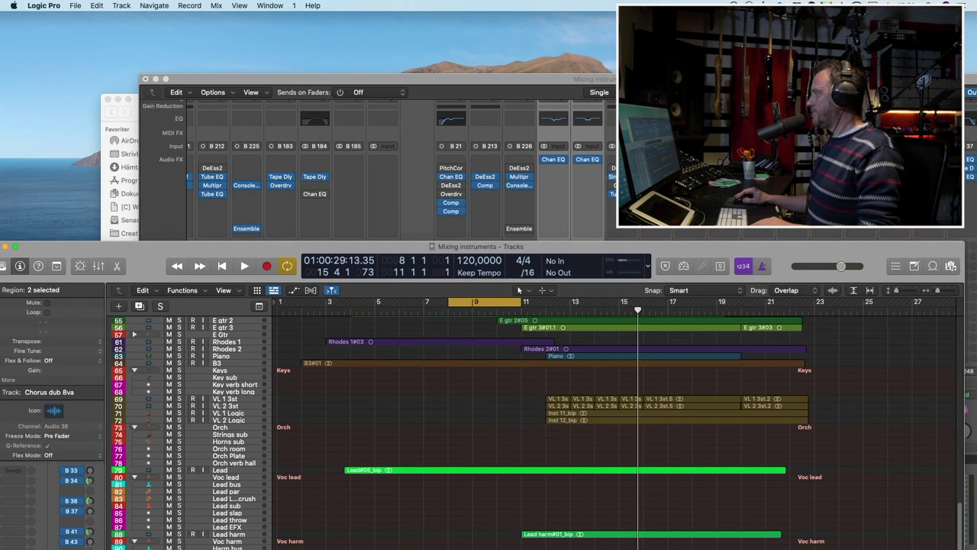
left_click_drag(634, 81, 495, 21)
left_click(618, 467)
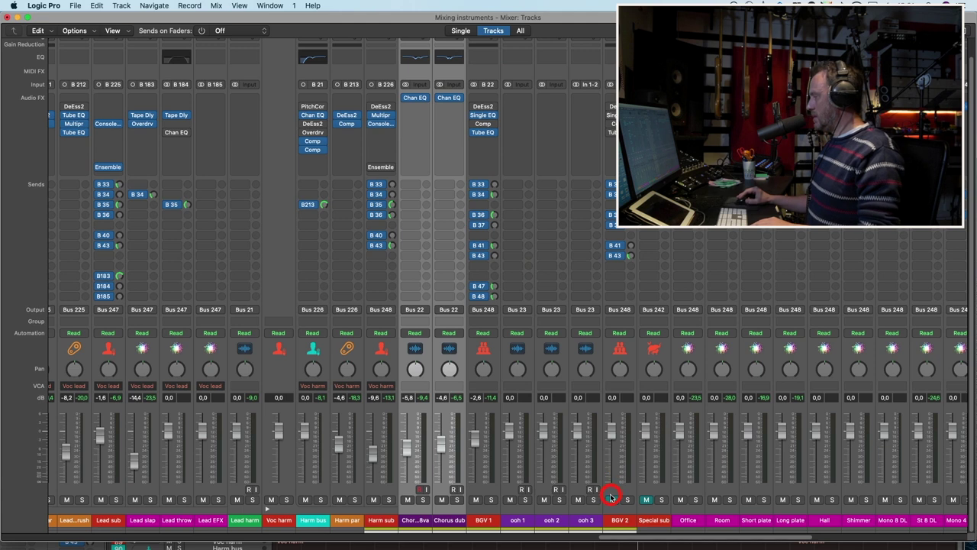
Step: Mute BGV 2 and set the volumes of ooh 1, ooh 2 and ooh 3 together to -11.0 dB
left_click(611, 497)
left_click(586, 516)
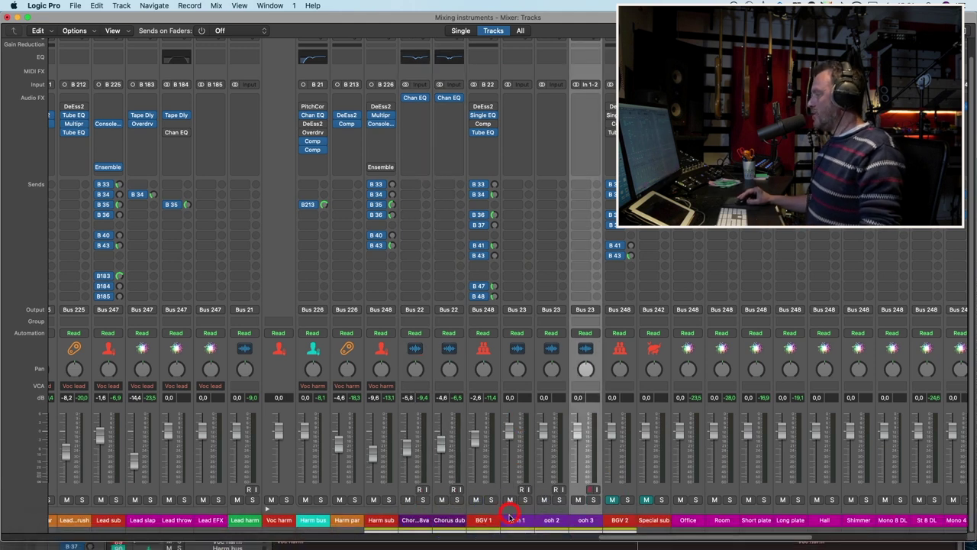
left_click(513, 518)
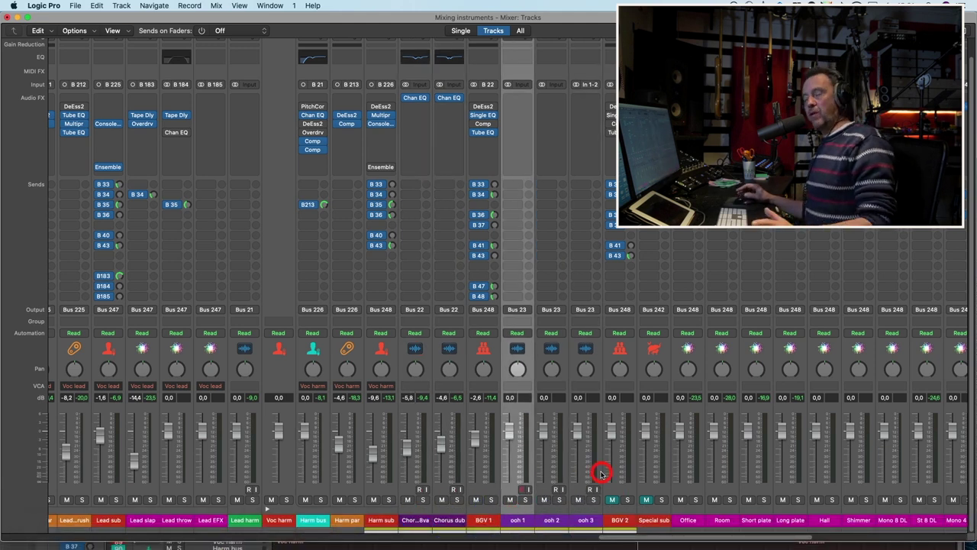
left_click(578, 509, "shift")
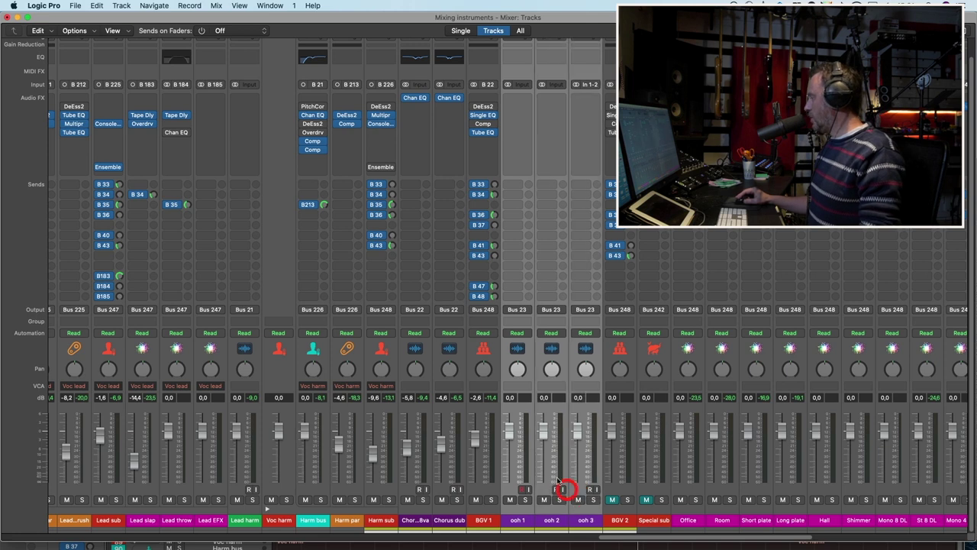
left_click_drag(510, 439, 557, 479)
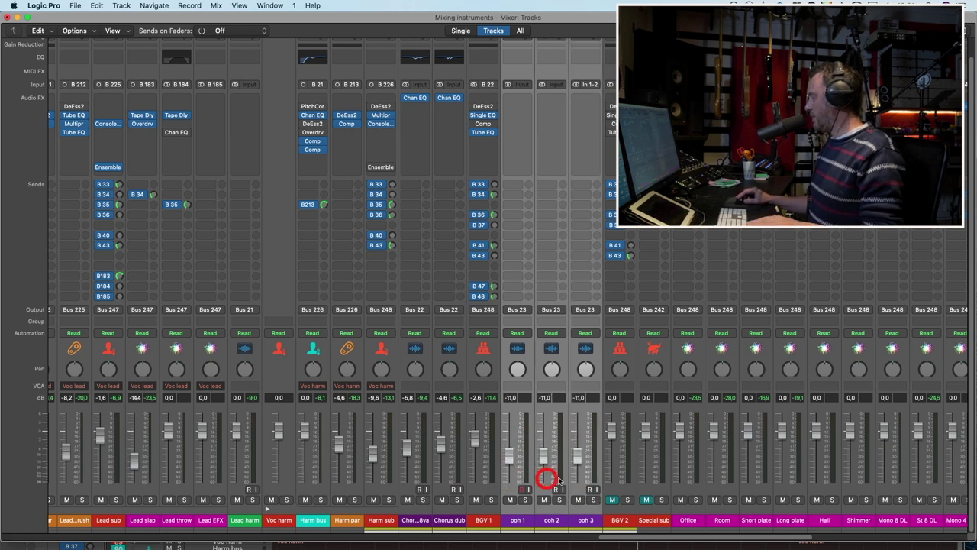
Step: Play the cycle, unmute and solo BGV 2, and lower its volume to -7.4 dB
key("space")
left_click(611, 499)
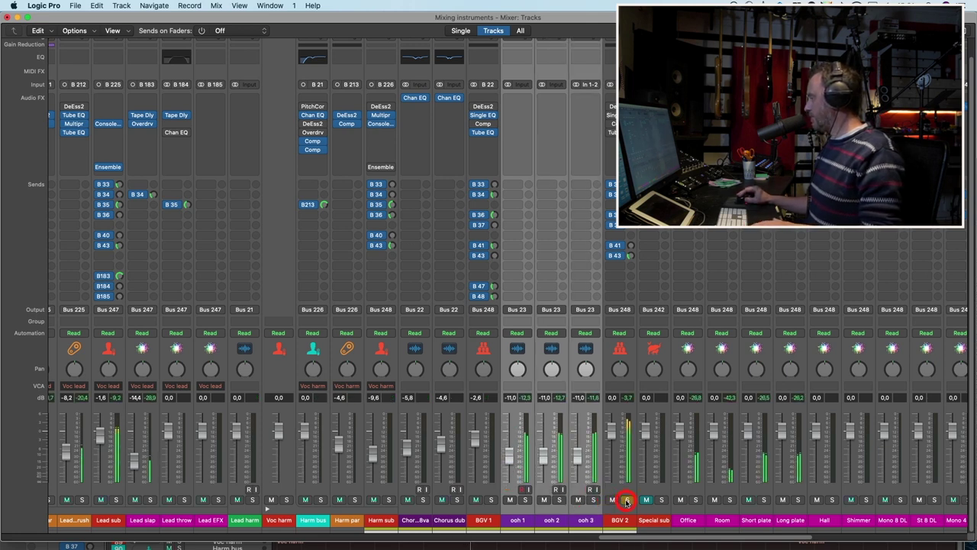
left_click(626, 500)
left_click_drag(612, 456, 612, 474)
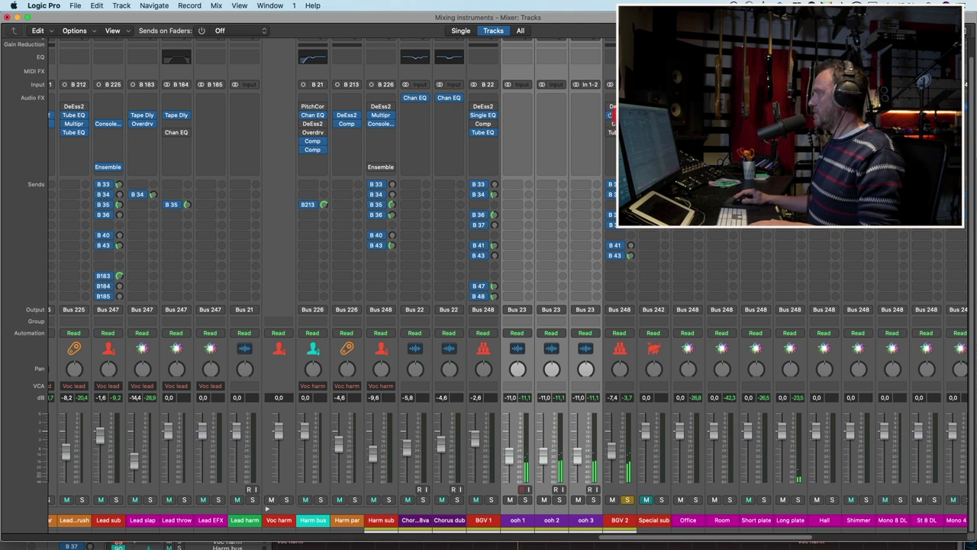
Step: Set the low-cut frequency of BGV 2's Single Band EQ to 300 Hz
left_click(620, 116)
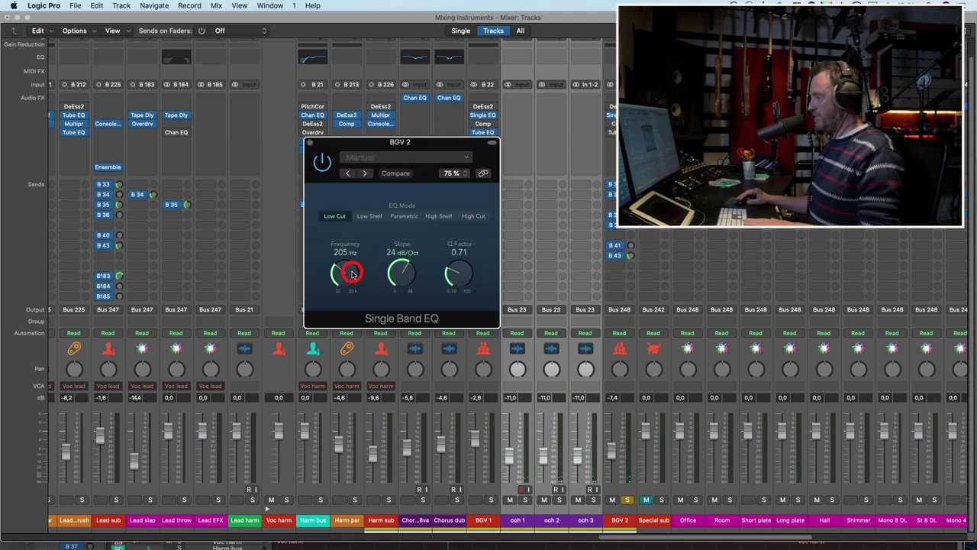
left_click_drag(352, 273, 351, 264)
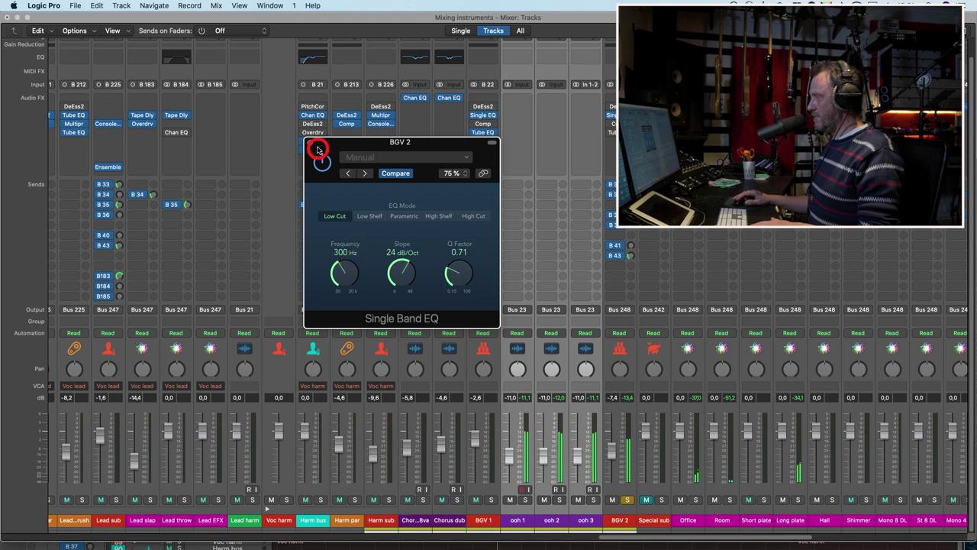
left_click(309, 142)
Step: Open BGV 2's Vintage Tube EQ and adjust its High Freq and High Boost
left_click(610, 132)
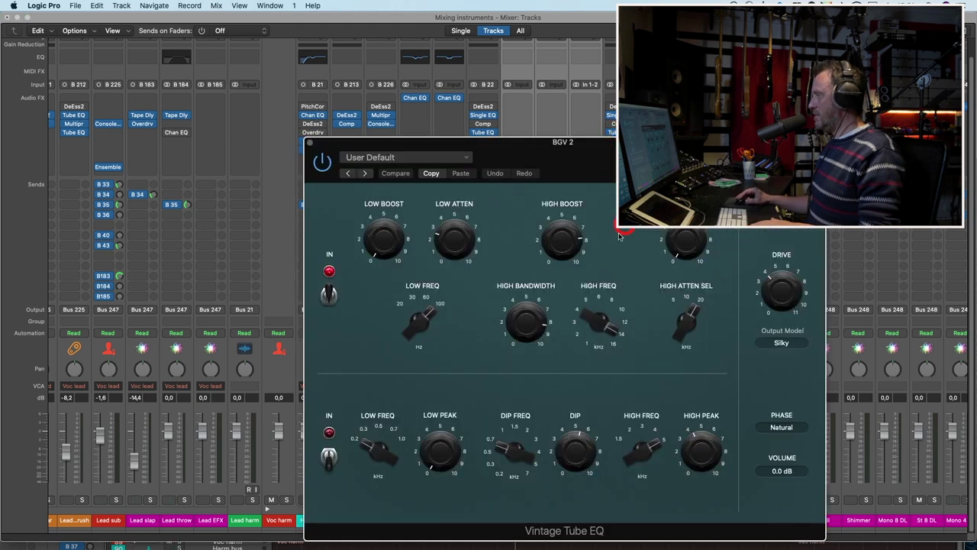
left_click_drag(594, 313, 589, 327)
mouse_move(565, 252)
left_mouse_down()
mouse_move(578, 258)
mouse_move(573, 246)
mouse_move(564, 254)
left_mouse_up()
left_click_drag(593, 314, 591, 313)
Step: Adjust the Dip Freq, Dip and High Peak settings in the lower section of BGV 2's Vintage Tube EQ
left_click_drag(575, 447, 550, 463)
left_click(328, 450)
left_click_drag(511, 449, 518, 445)
left_click_drag(580, 453, 580, 454)
left_click_drag(701, 451, 678, 394)
left_click_drag(669, 453, 671, 516)
left_click_drag(586, 456, 579, 451)
Step: Readjust High Freq and High Bandwidth in BGV 2's Vintage Tube EQ and raise High Boost to about 8.6
left_click_drag(585, 306, 586, 280)
left_click_drag(560, 243, 561, 215)
left_click_drag(533, 319, 559, 245)
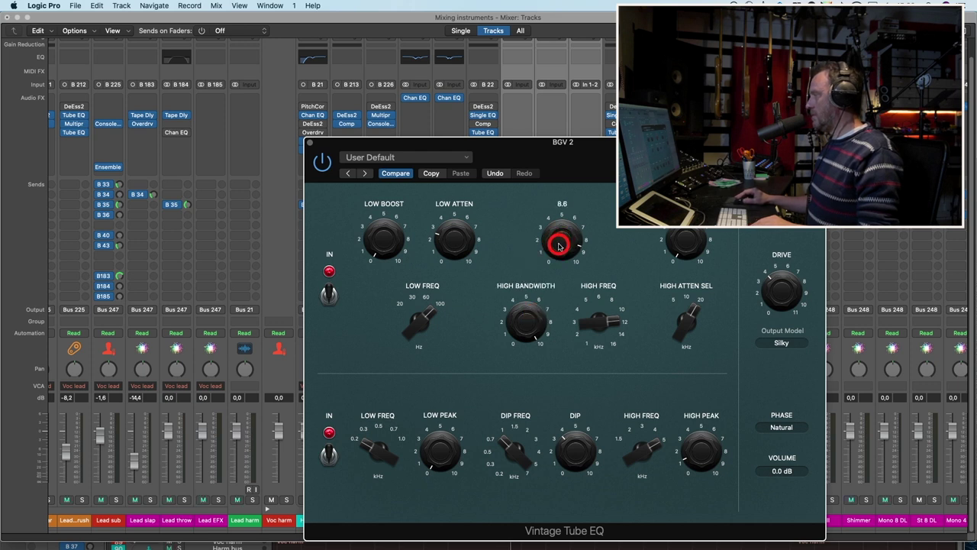
left_click_drag(414, 210, 459, 192)
left_click(324, 164)
left_click(310, 142)
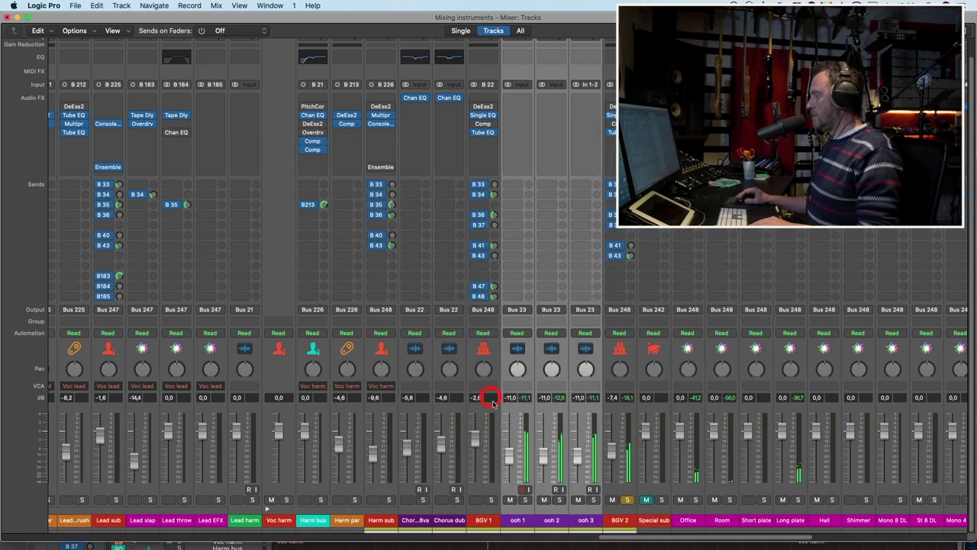
Step: Adjust BGV 2's effect sends, including the bus 37 send to the hall reverb
left_click(631, 238)
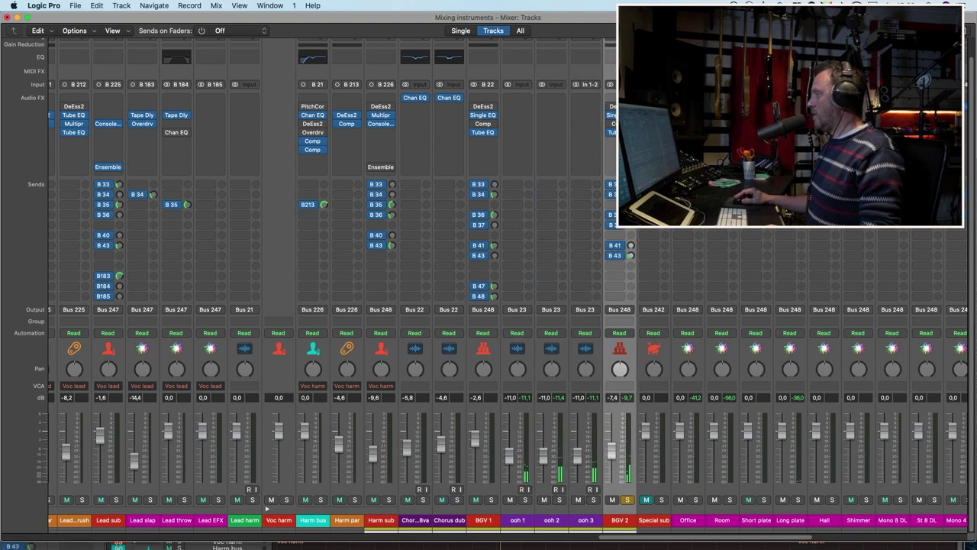
left_click(632, 234)
left_click_drag(632, 229, 629, 235)
Step: Set the low shelf of the Hall channel's Channel EQ to a cut of about -12.8 dB at 426 Hz
left_click_drag(639, 538, 670, 537)
left_click(689, 520)
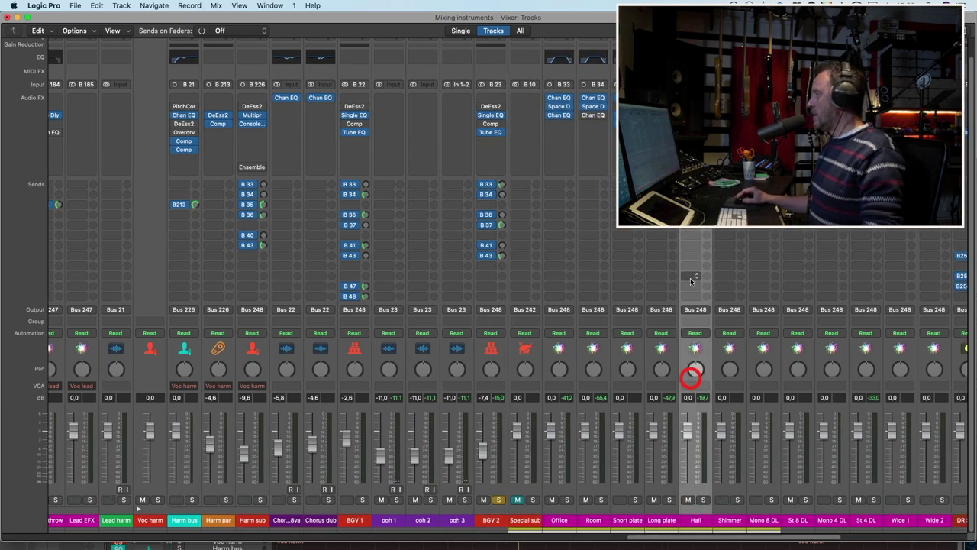
left_click(694, 97)
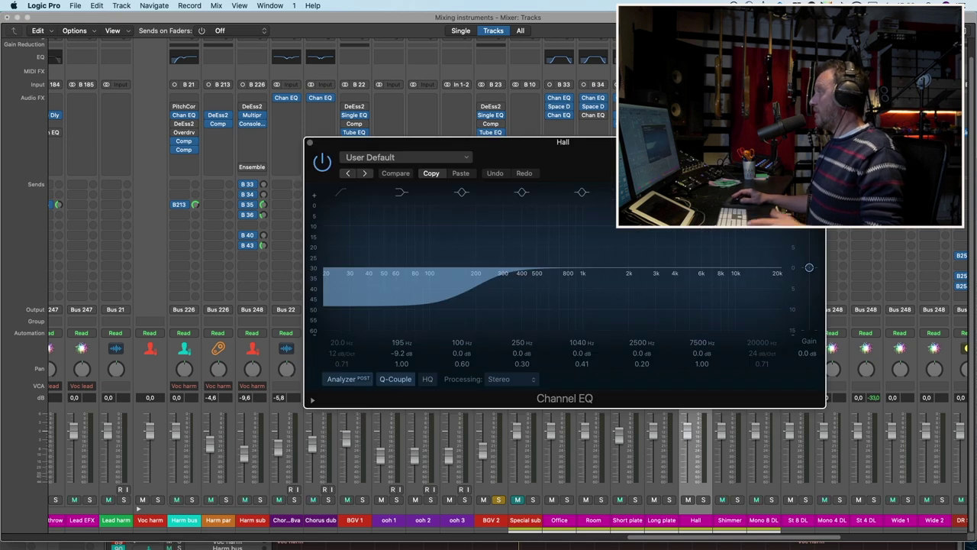
left_click_drag(461, 288, 526, 311)
key("space")
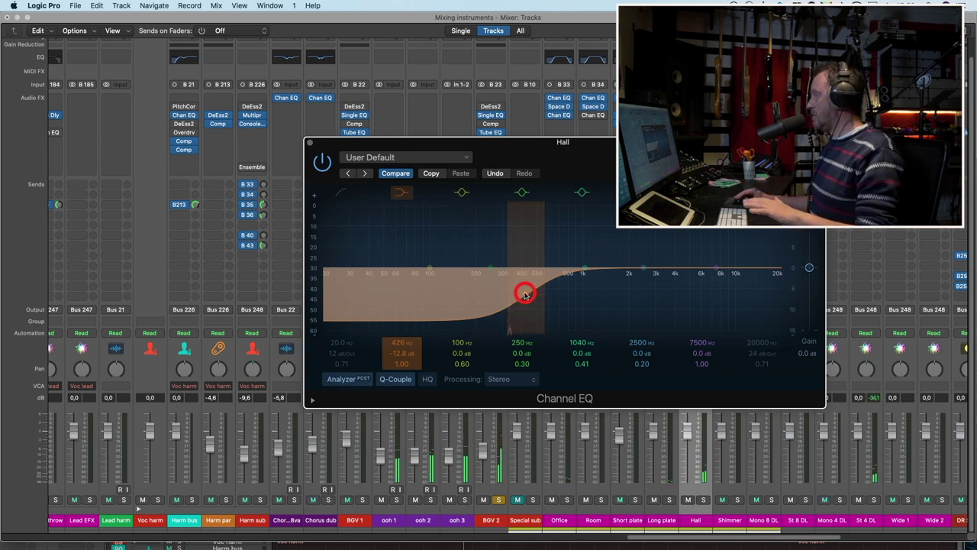
left_click_drag(528, 295, 525, 293)
left_click(488, 251)
left_click(309, 143)
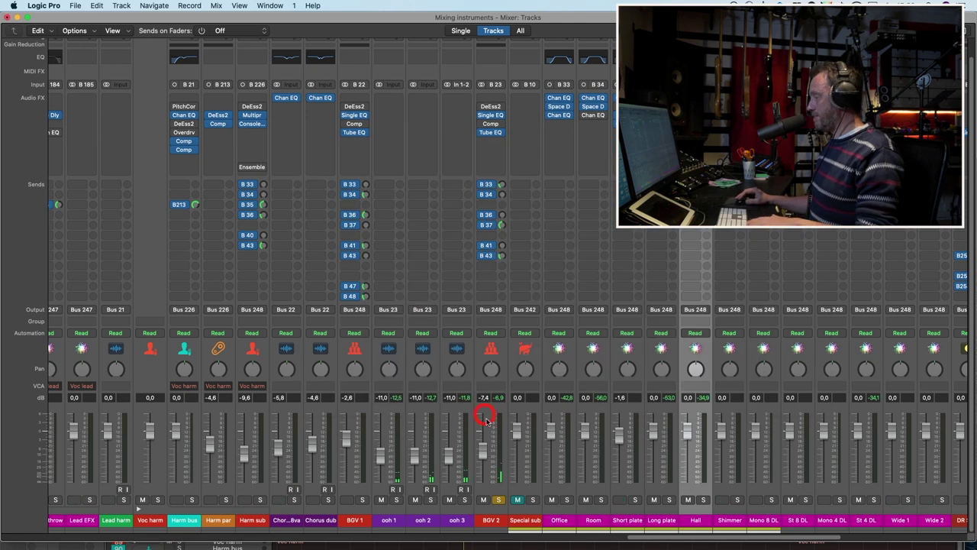
Step: Unsolo BGV 2, set its volume to -5.3 dB in the full mix, and solo it again
left_click(499, 495)
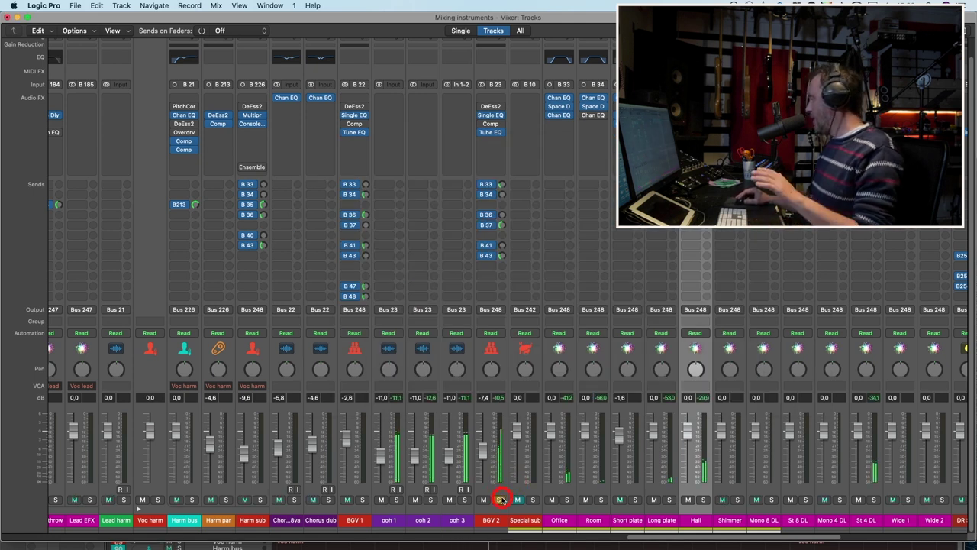
left_click(500, 499)
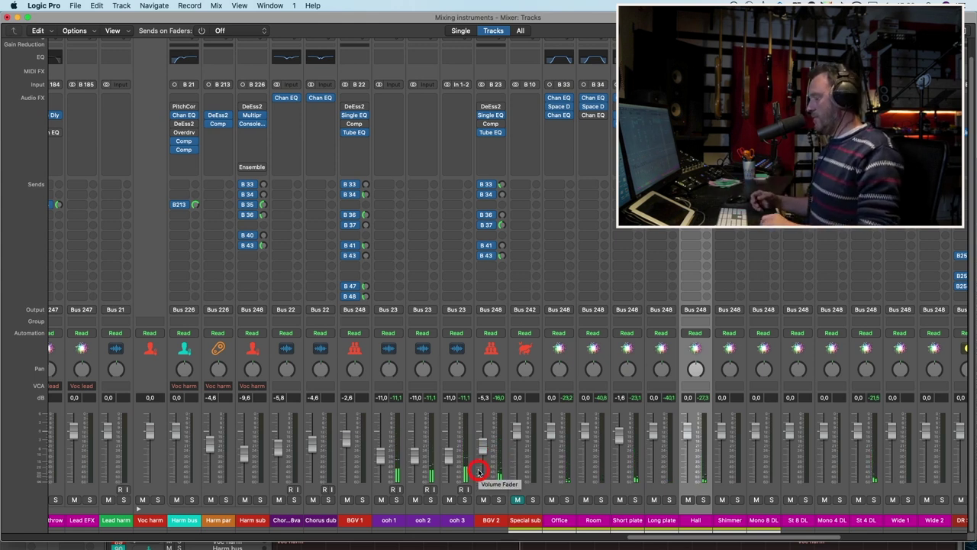
left_click(501, 500)
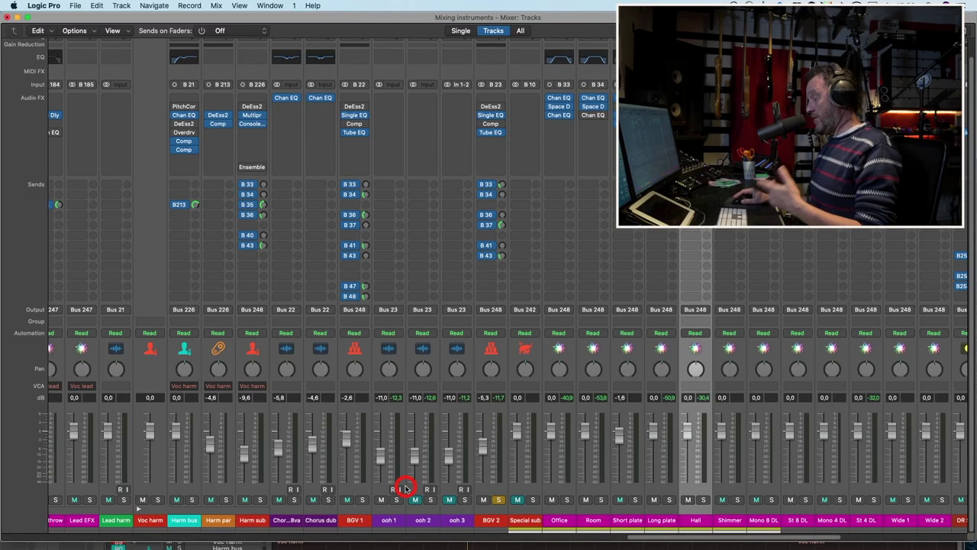
Step: Audition ooh 1, ooh 2 and ooh 3 one at a time by muting the other two
left_click(413, 496)
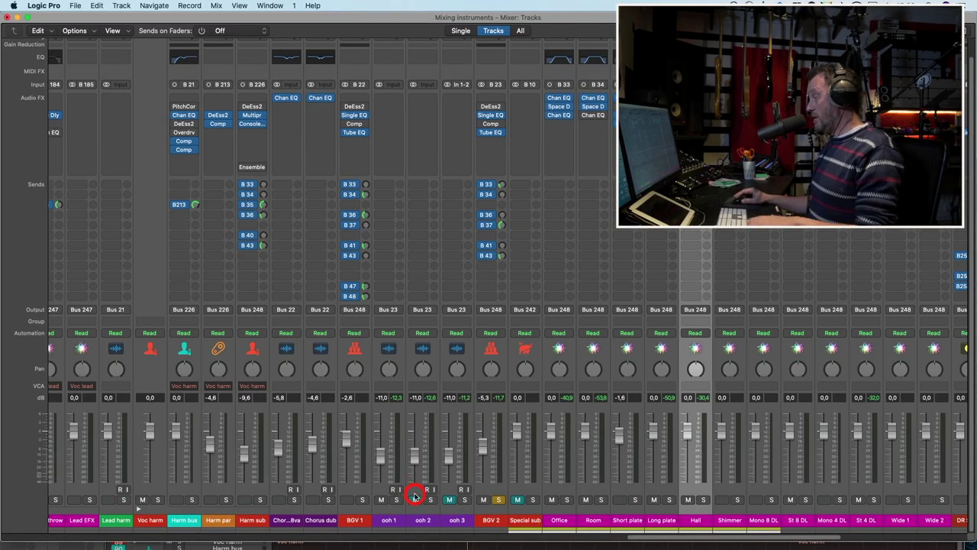
key("space")
left_click(378, 500)
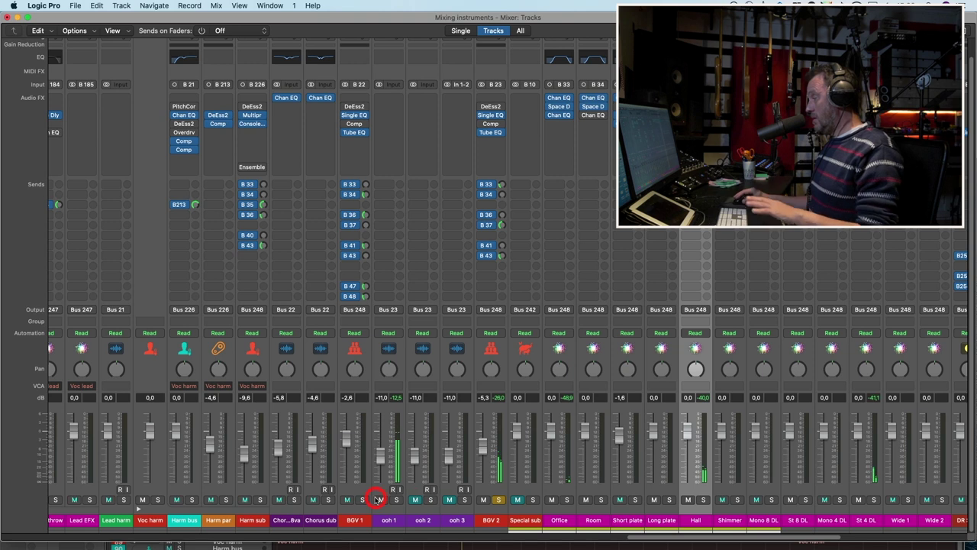
left_click(448, 509)
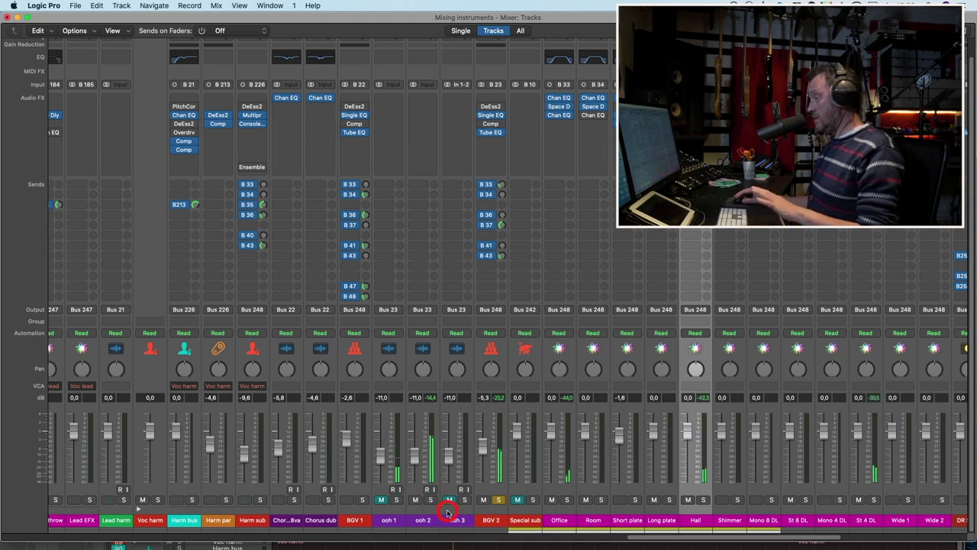
left_click(417, 499)
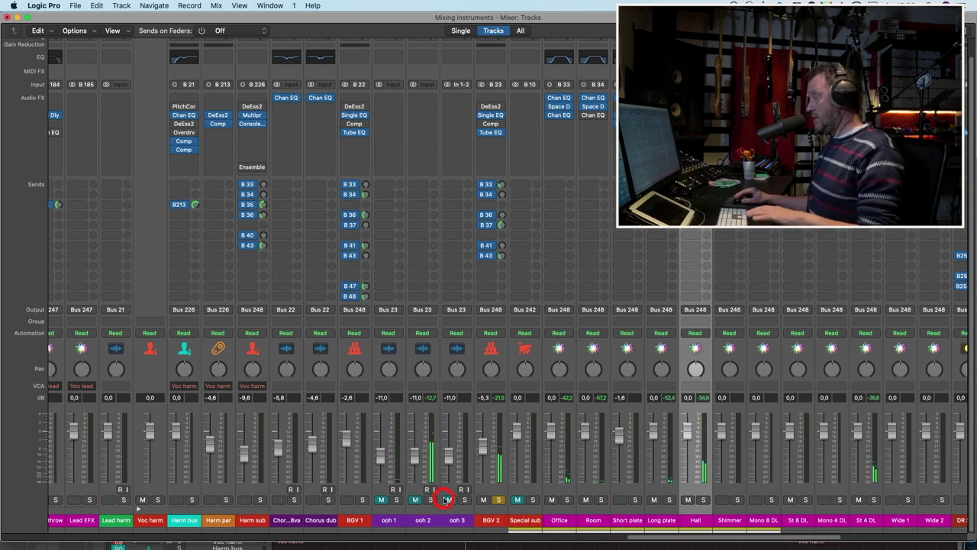
left_click(446, 500)
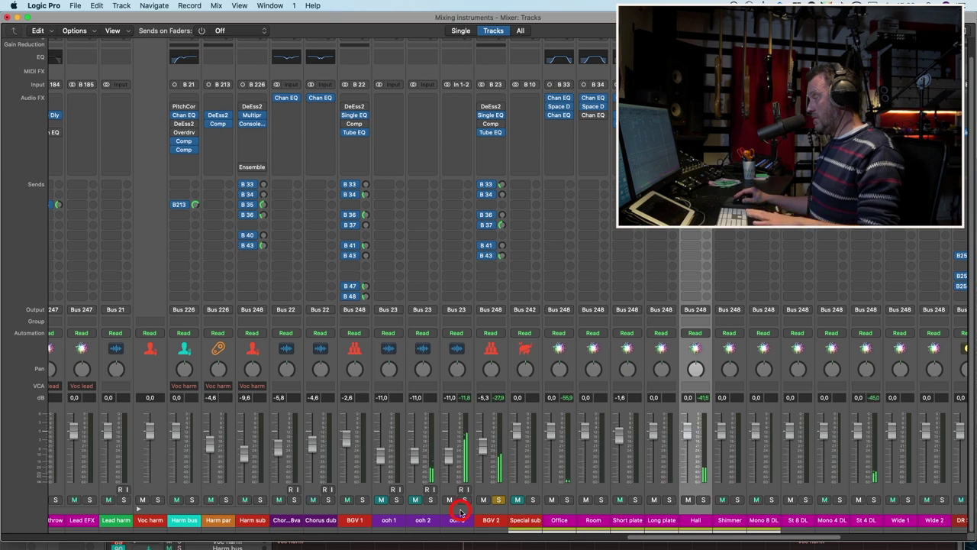
Step: Raise ooh 3's volume to -6.2 dB and unmute ooh 1 and ooh 2
left_click(453, 480)
left_click_drag(454, 467, 454, 452)
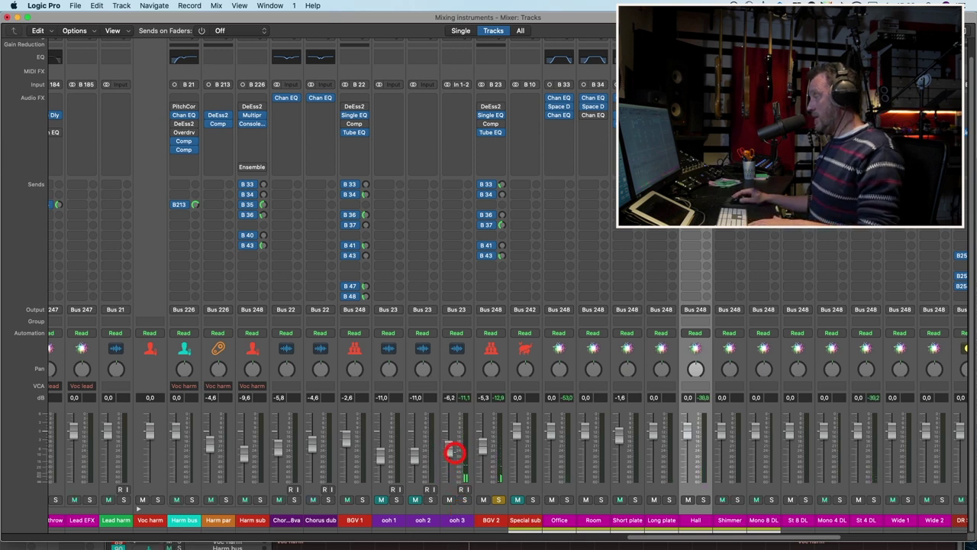
left_click(427, 491)
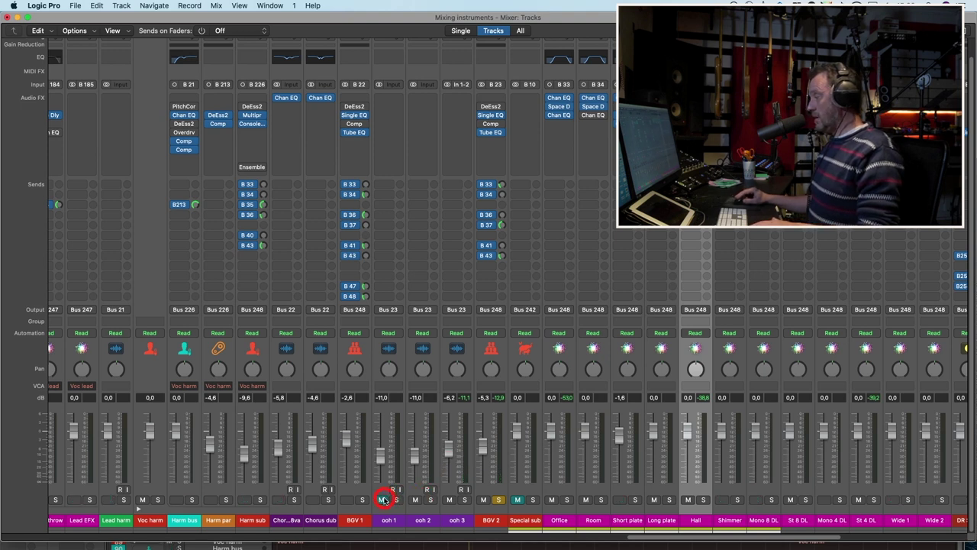
left_click(420, 500)
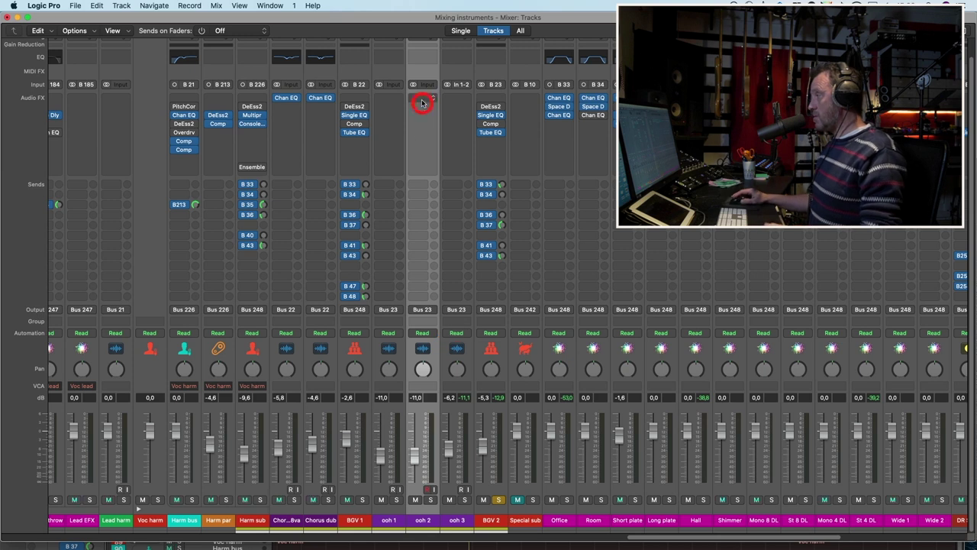
Step: Add a Channel EQ to ooh 2 with a low cut and a high-shelf boost of +4.1 dB at 5350 Hz
double_click(426, 62)
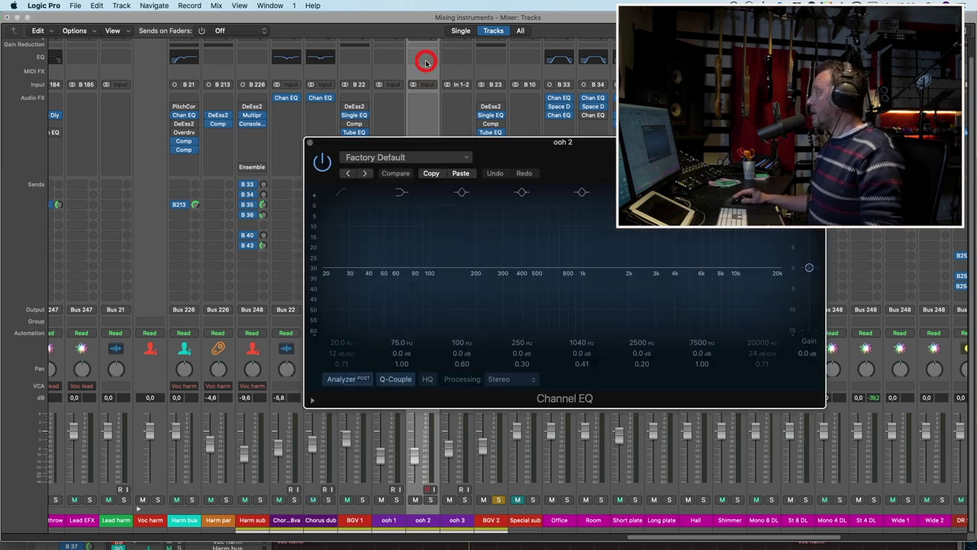
left_click(342, 192)
left_click_drag(355, 229, 556, 255)
left_click_drag(716, 267, 695, 264)
key("space")
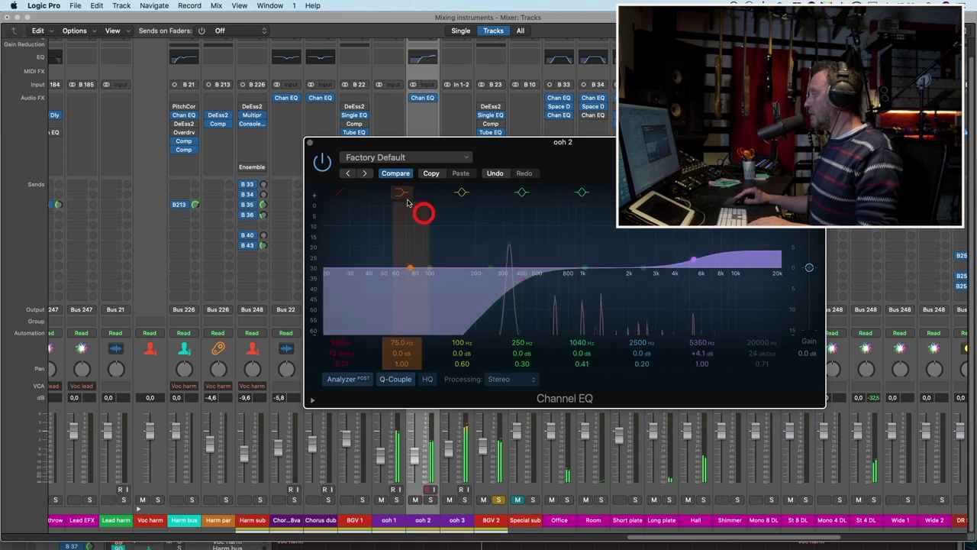
left_click(309, 142)
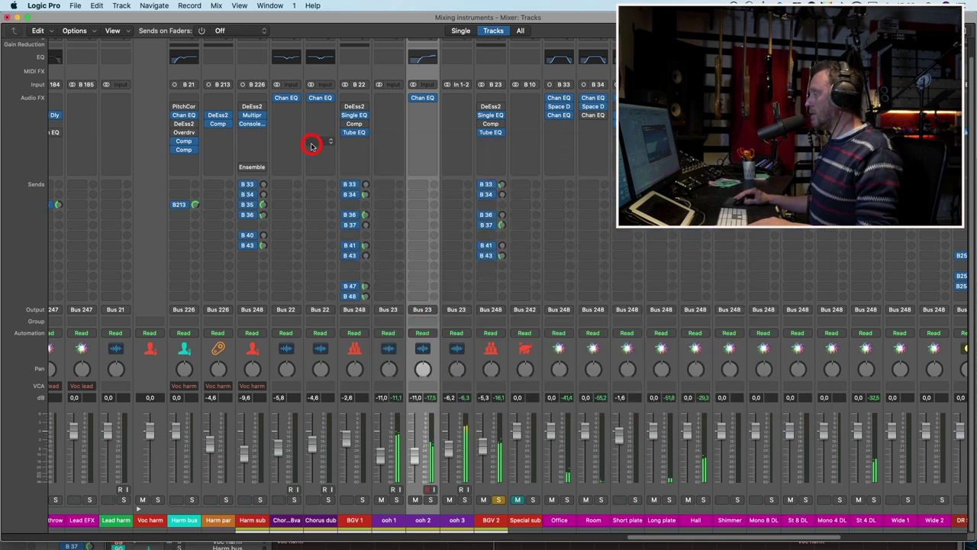
Step: Unsolo BGV 2, set its volume to -6.6 dB, and set the cycle range to bars 4 to 18 in the Tracks window
left_click(498, 499)
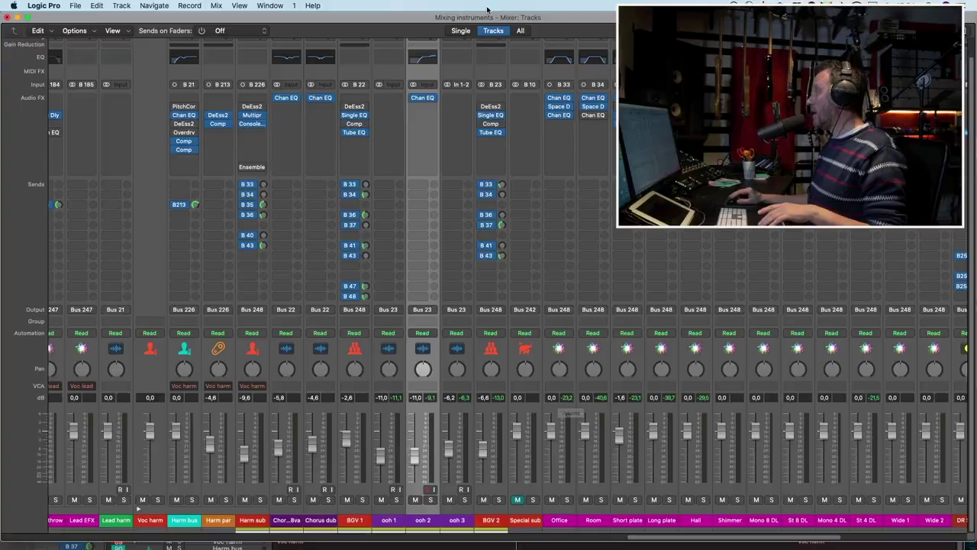
left_click_drag(489, 22, 489, 169)
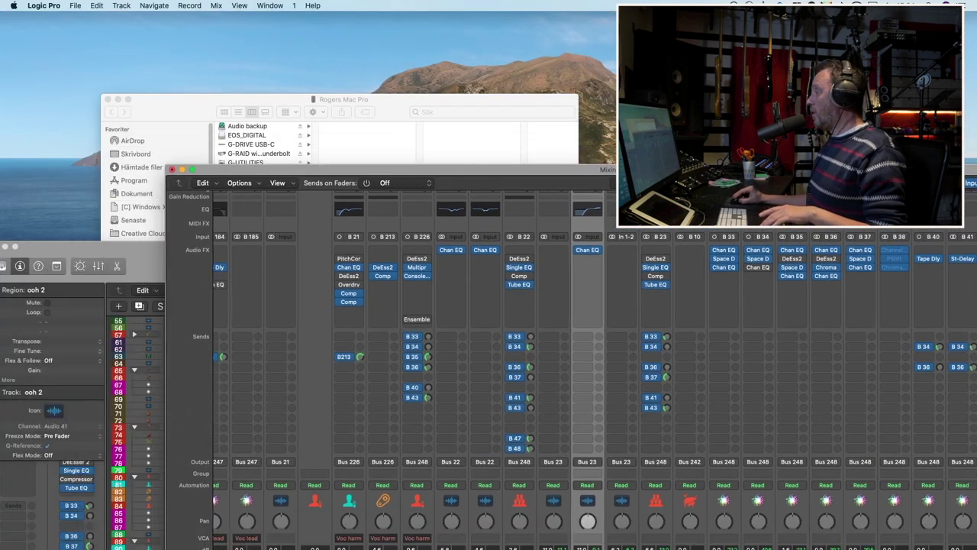
left_click(138, 262)
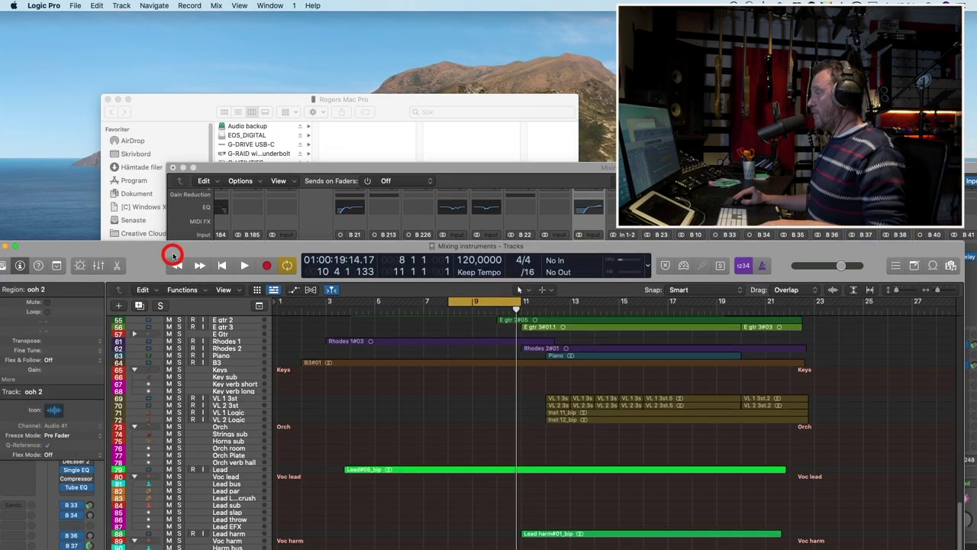
left_click_drag(173, 254, 150, 44)
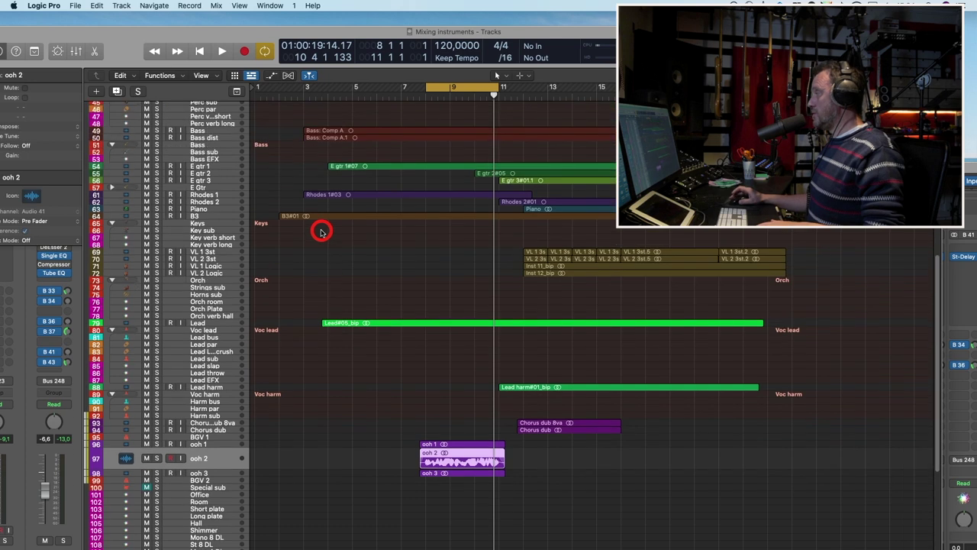
left_click_drag(327, 90, 603, 88)
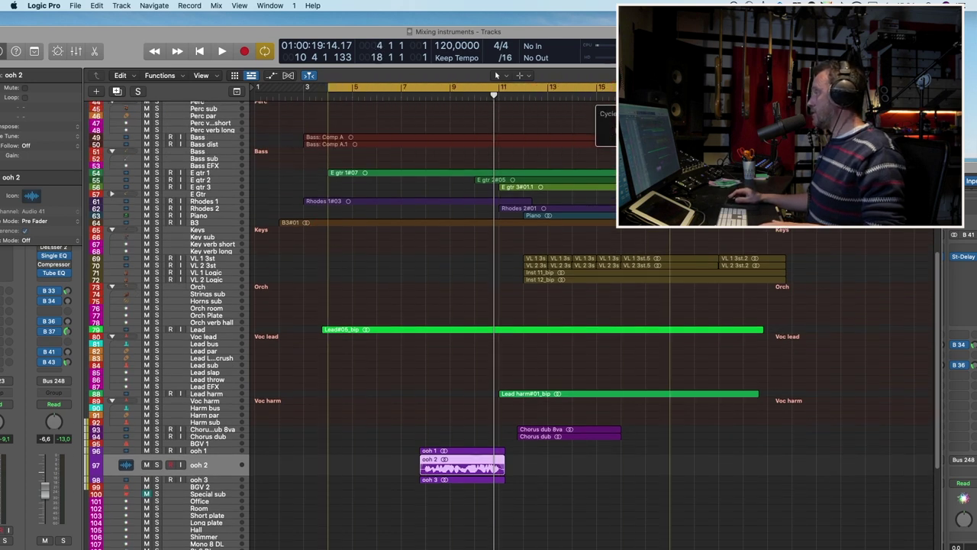
Step: Play the cycled section from bar 4 and check the balance across the vocal, keys and guitar channels in the mixer
key("space")
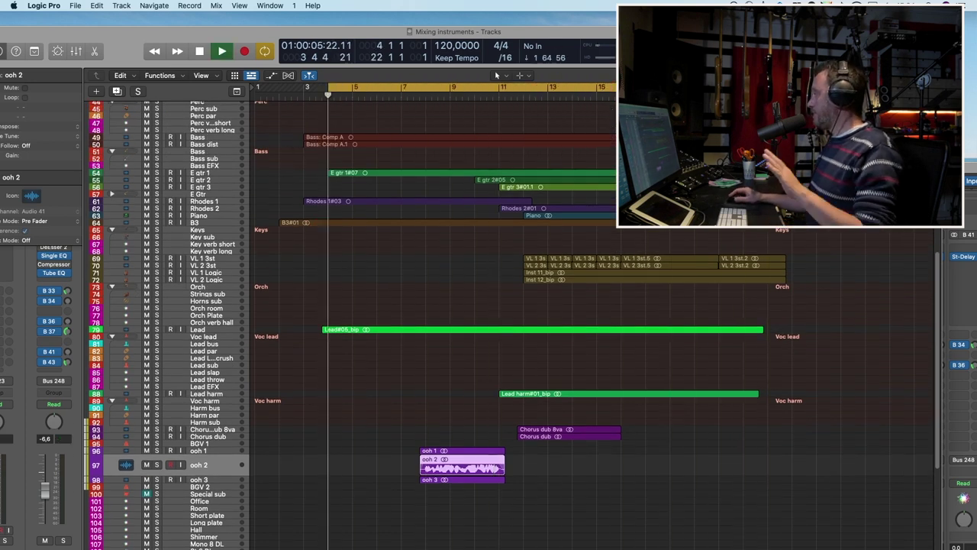
left_click_drag(954, 167, 791, 25)
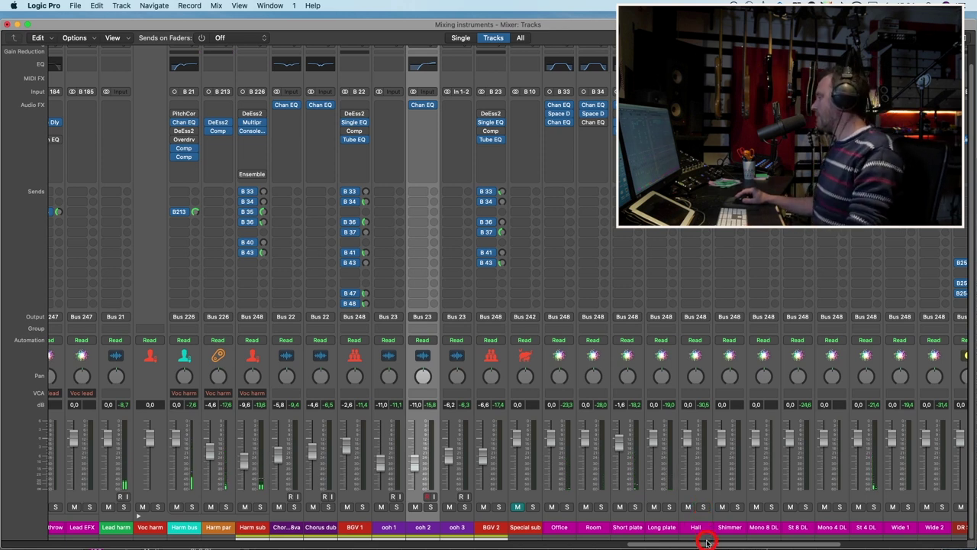
left_click_drag(707, 542, 453, 543)
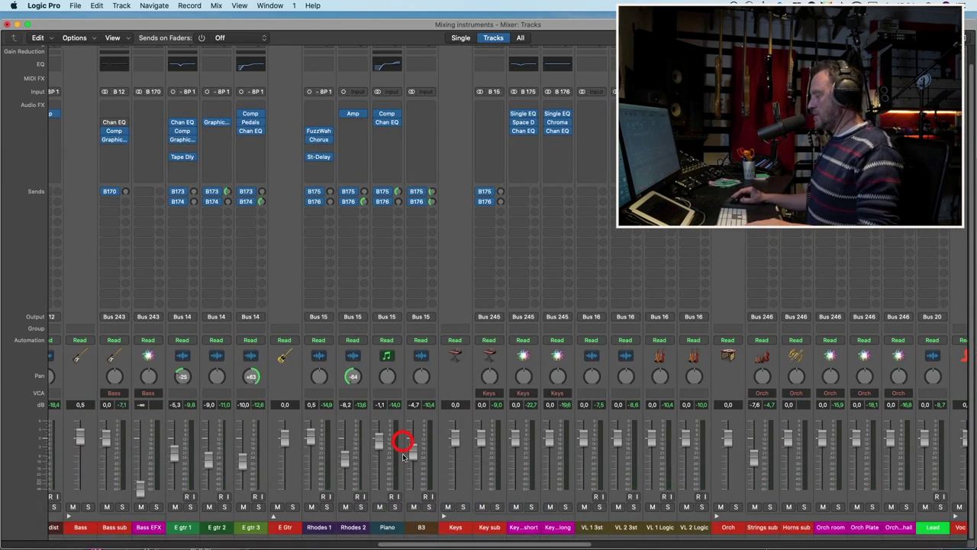
Step: Set the cycle range to bars 12 to 20 in the Tracks window
left_click_drag(430, 26, 421, 221)
left_click(553, 130)
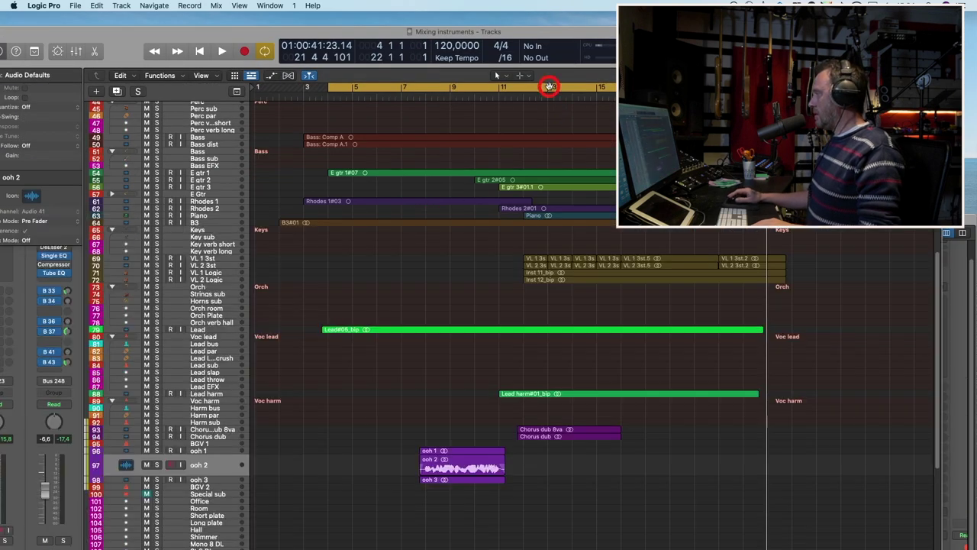
left_click(532, 90)
left_click_drag(526, 89, 725, 90)
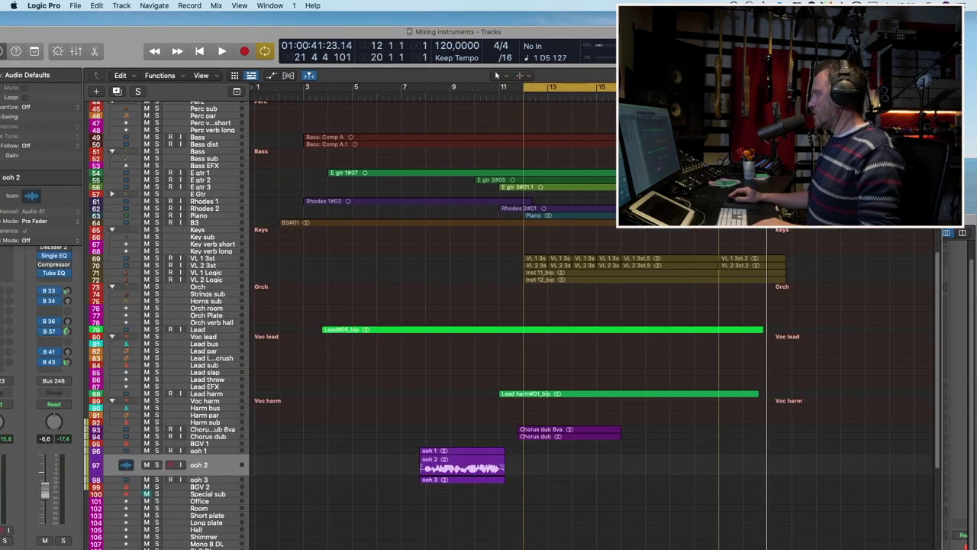
Step: Return to the mixer, play the cycled section and solo the Piano channel
left_click_drag(954, 218, 954, 44)
left_click_drag(557, 61, 551, 40)
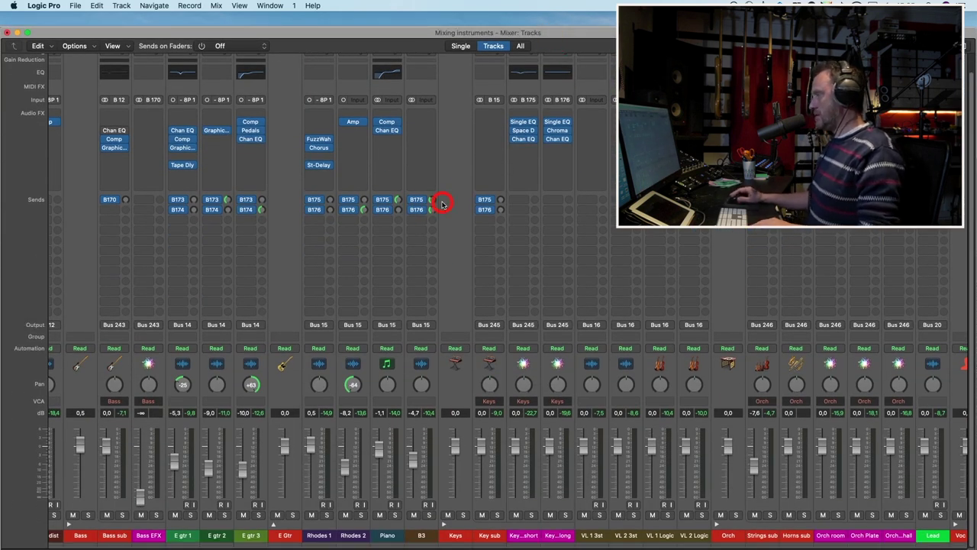
key("space")
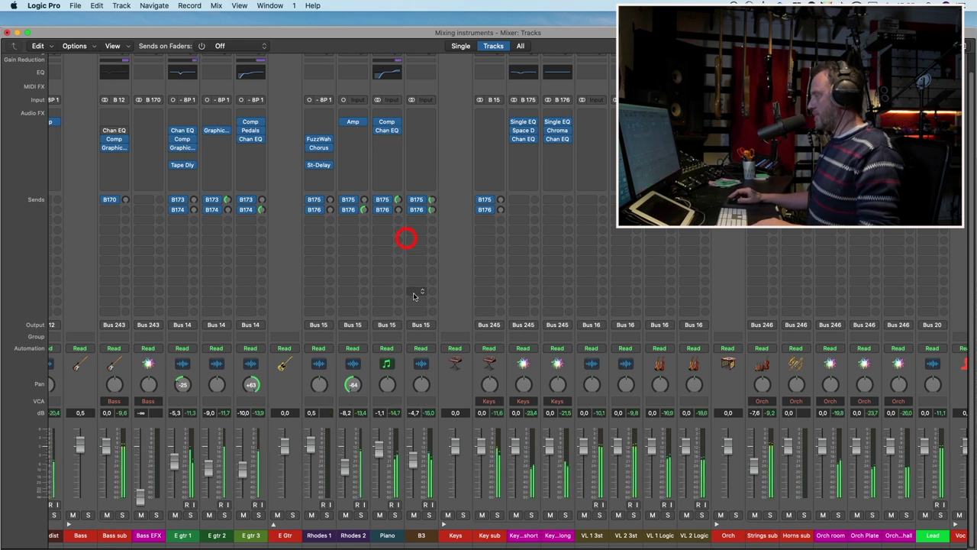
left_click(394, 514)
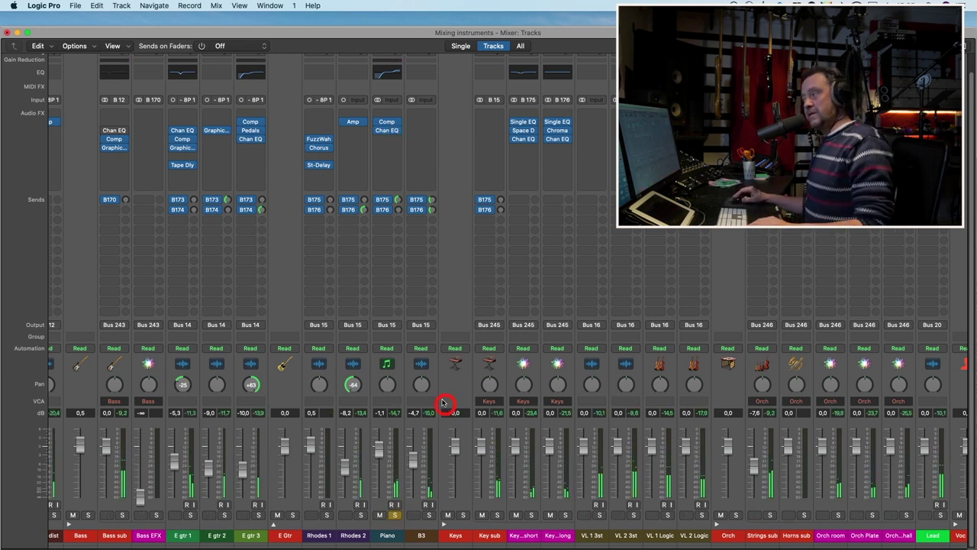
Step: Open the Piano's Channel EQ and compare the sound with the EQ bypassed and enabled during playback
left_click(387, 131)
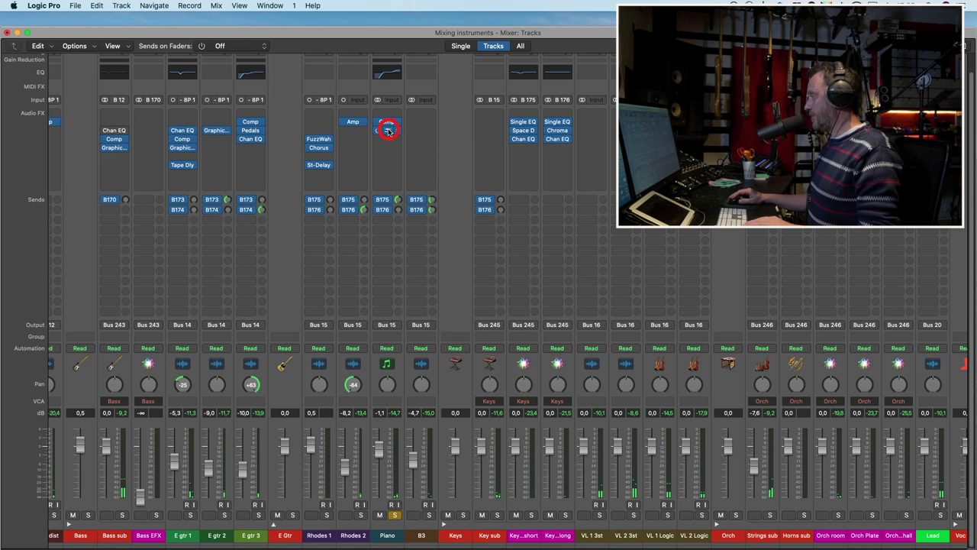
key("space")
left_click(387, 131)
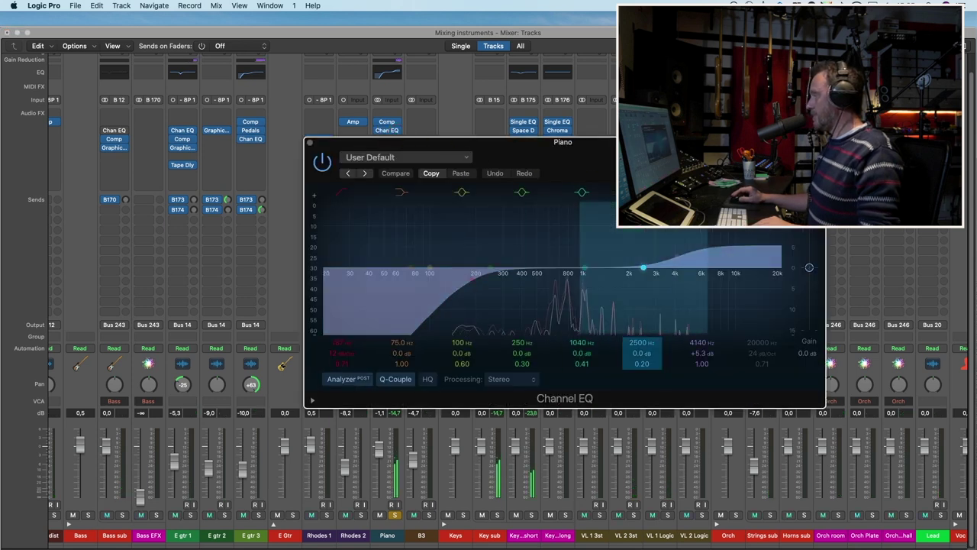
left_click(322, 162)
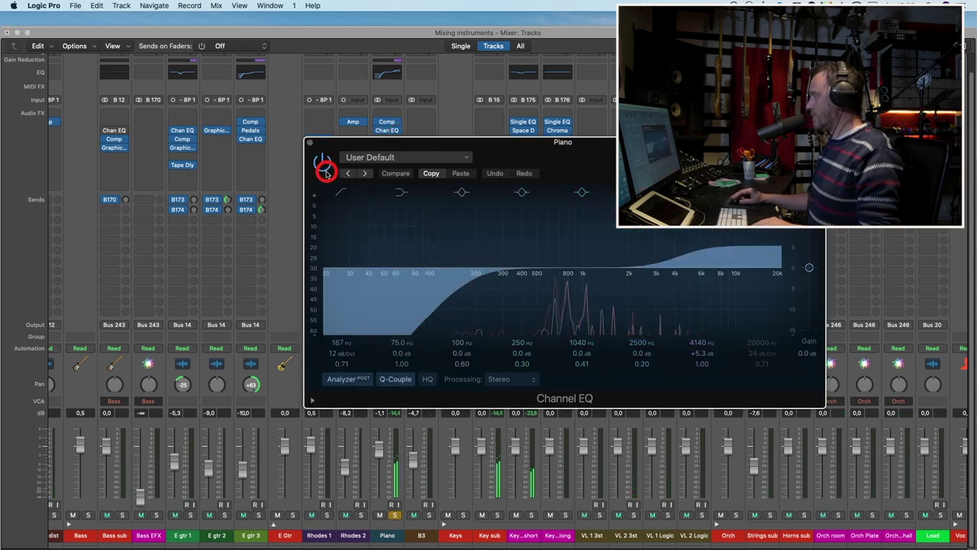
left_click(323, 165)
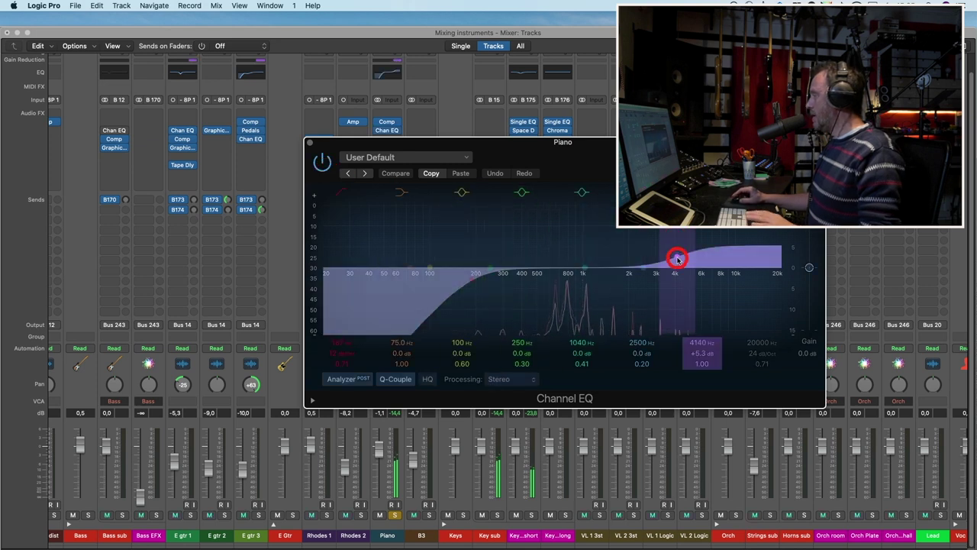
Step: Boost the Piano's highest bell band strongly around 5250 Hz with a Q of 0.64, fine-tune the peak and unsolo the Piano
left_click_drag(643, 270, 666, 253)
left_click_drag(643, 364, 642, 351)
left_click_drag(669, 250, 693, 209)
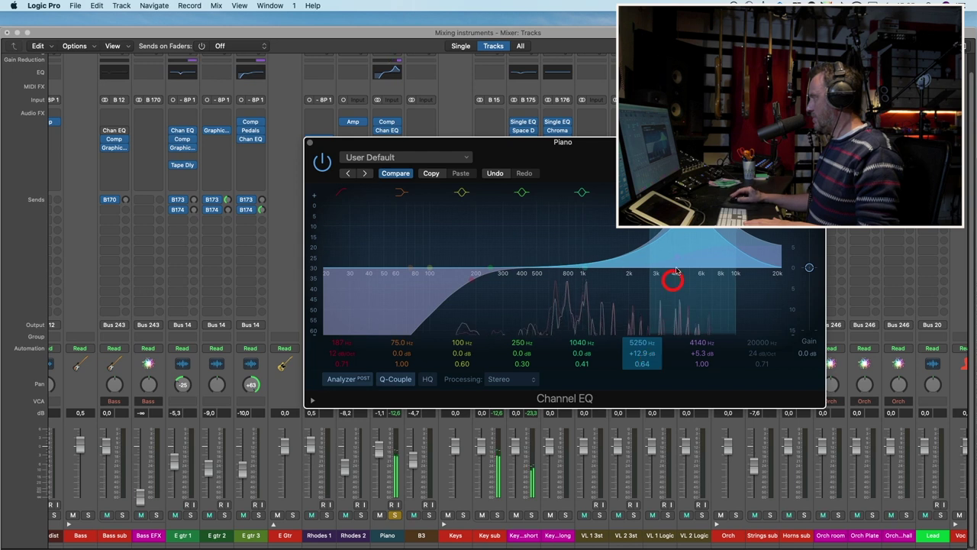
left_click_drag(694, 229, 702, 233)
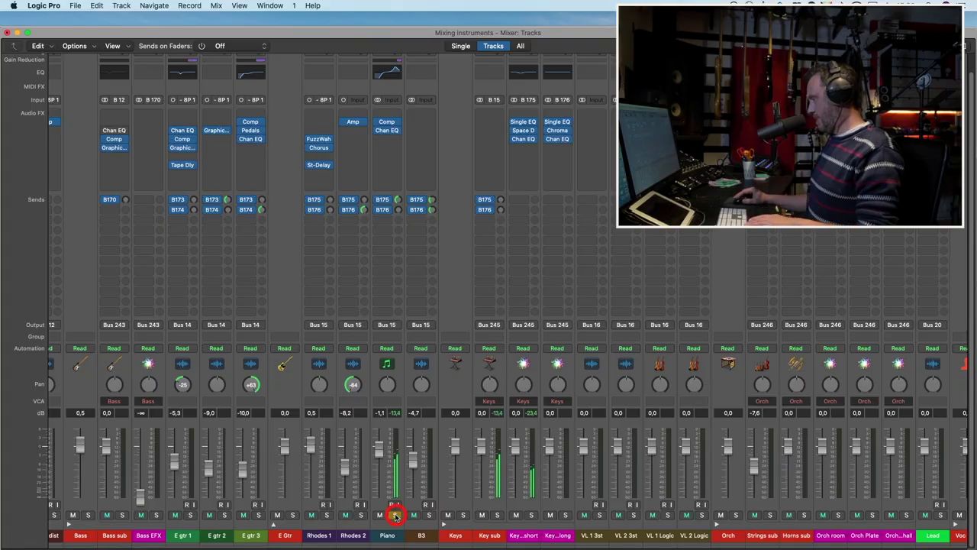
left_click(395, 516)
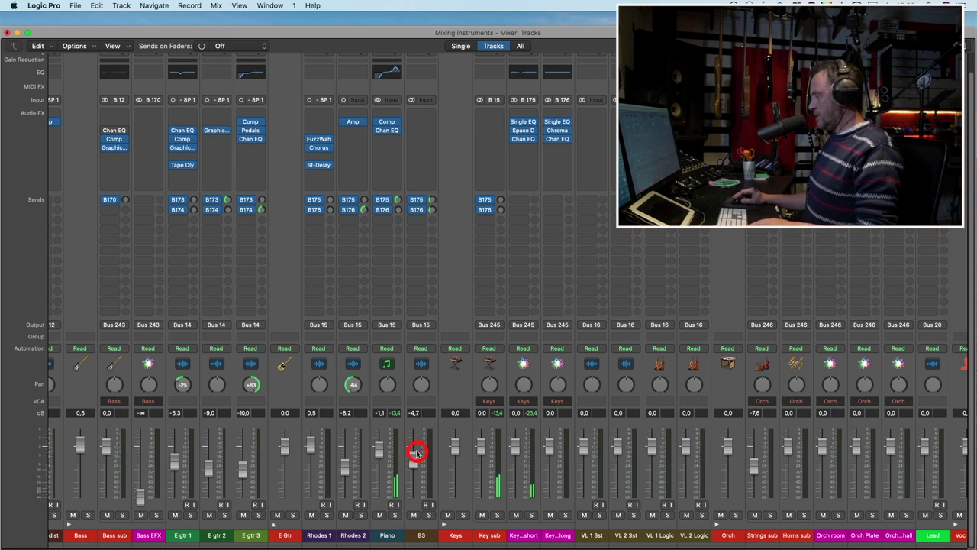